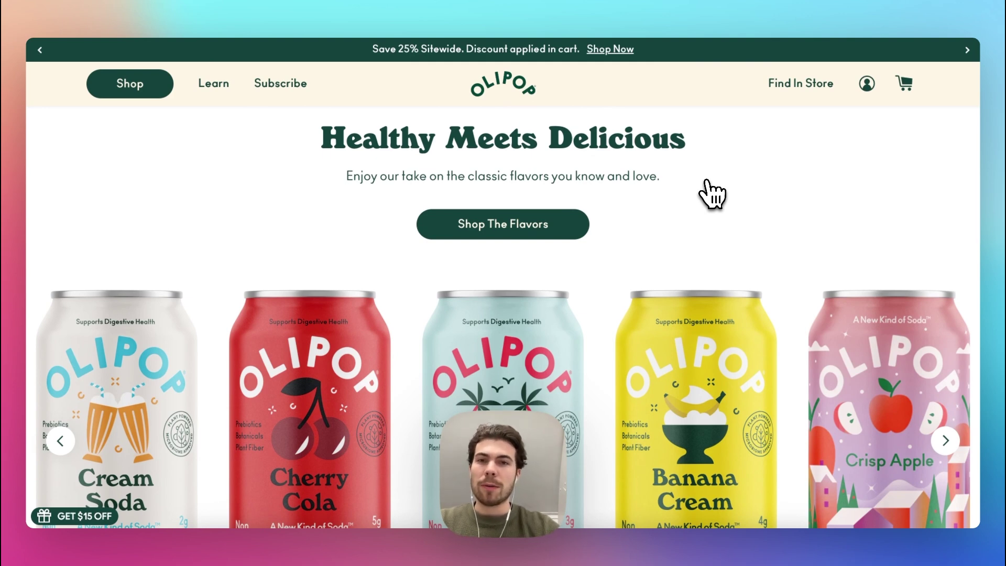
Switch to the page editor and look through the uploaded can images in the assets and the saved brand styles.
{"action": "left_click", "coordinate": [293, 9]}
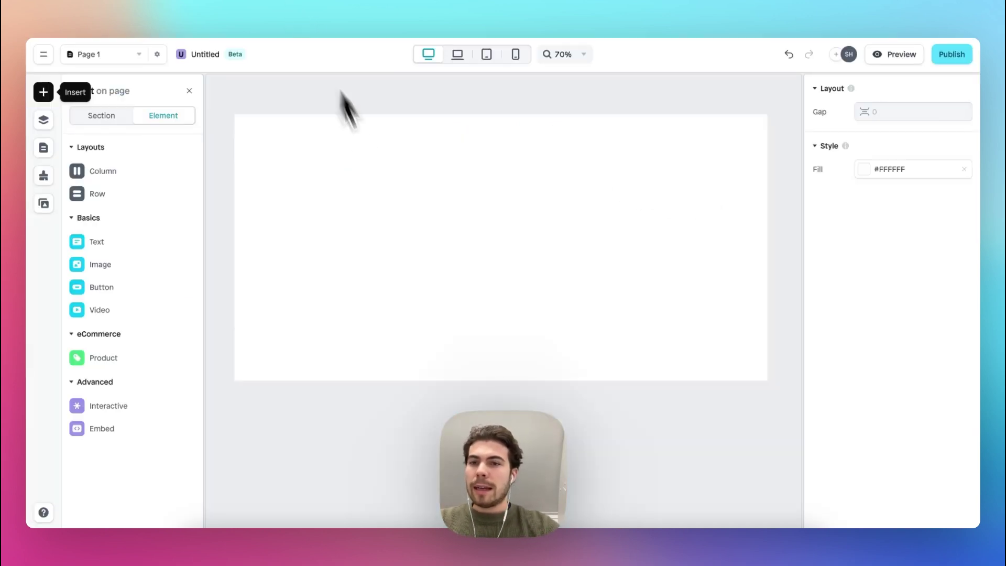
{"action": "left_click", "coordinate": [43, 203]}
{"action": "scroll", "coordinate": [132, 294], "scroll_direction": "down", "scroll_amount": 3}
{"action": "scroll", "coordinate": [130, 328], "scroll_direction": "down", "scroll_amount": 4}
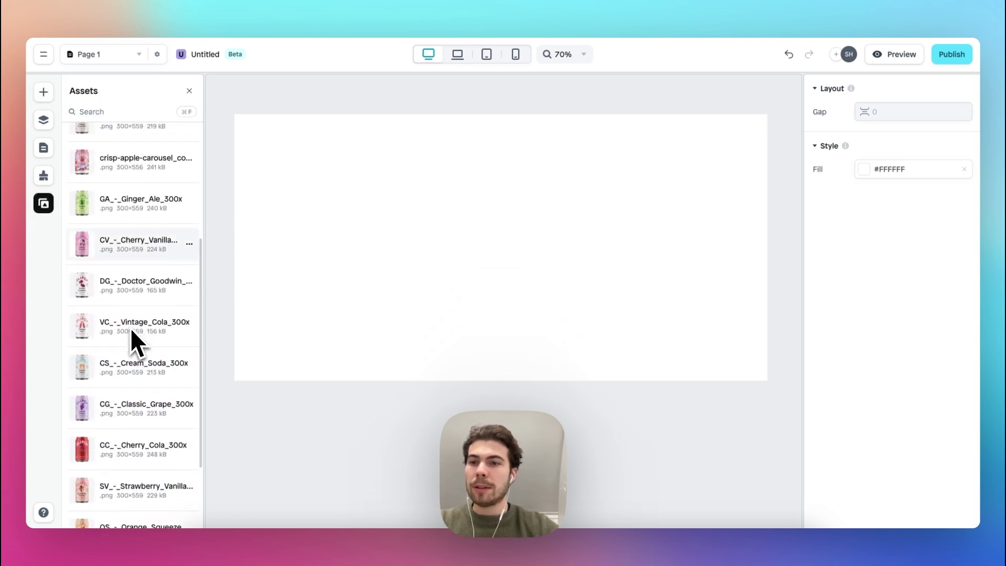
{"action": "left_click", "coordinate": [43, 177]}
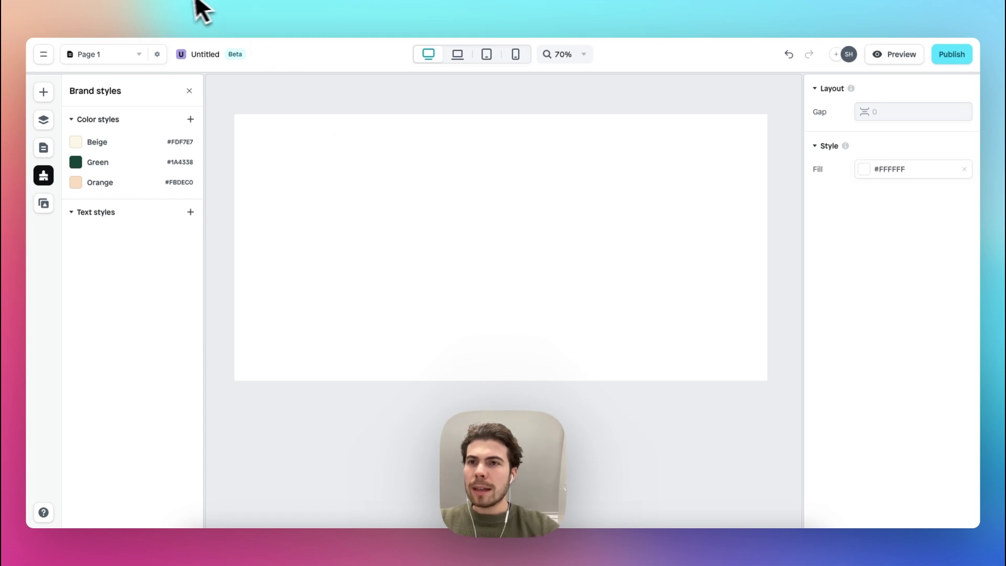
Switch to the Olipop website and examine the "Healthy Meets Delicious" section with its flavor carousel.
{"action": "left_click", "coordinate": [179, 2]}
{"action": "scroll", "coordinate": [405, 352], "scroll_direction": "up", "scroll_amount": 1}
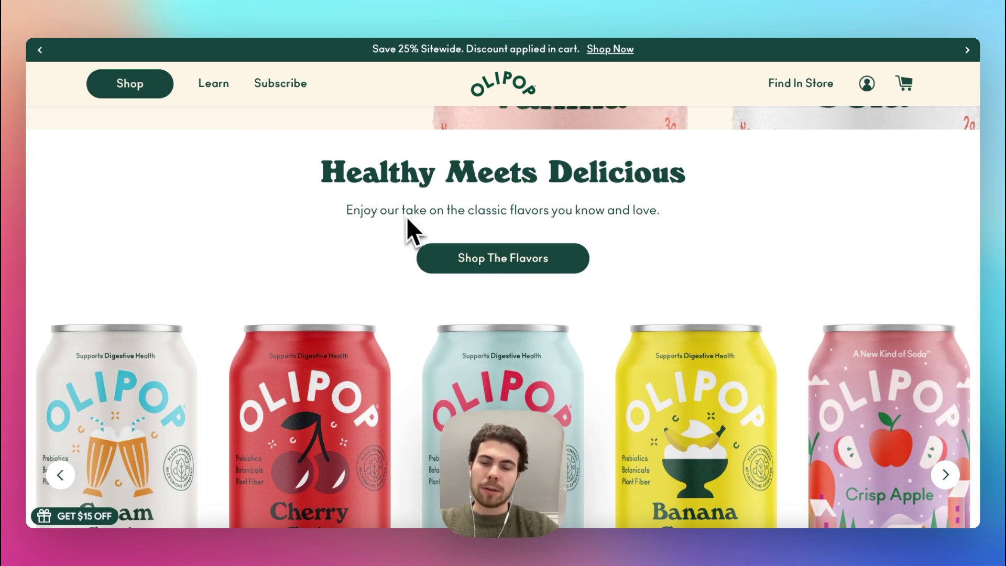
{"action": "scroll", "coordinate": [435, 250], "scroll_direction": "down", "scroll_amount": 3}
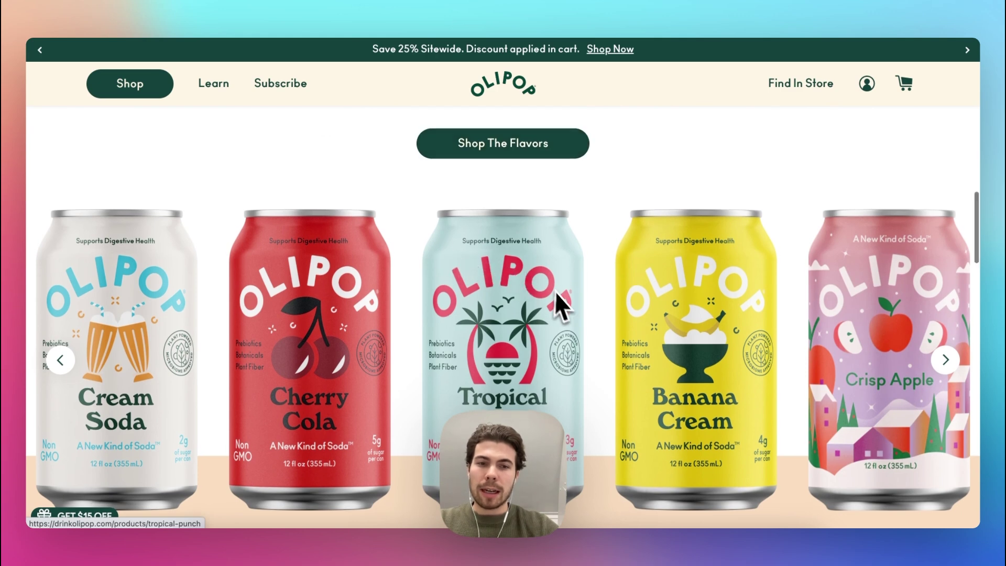
{"action": "scroll", "coordinate": [553, 291], "scroll_direction": "down", "scroll_amount": 1}
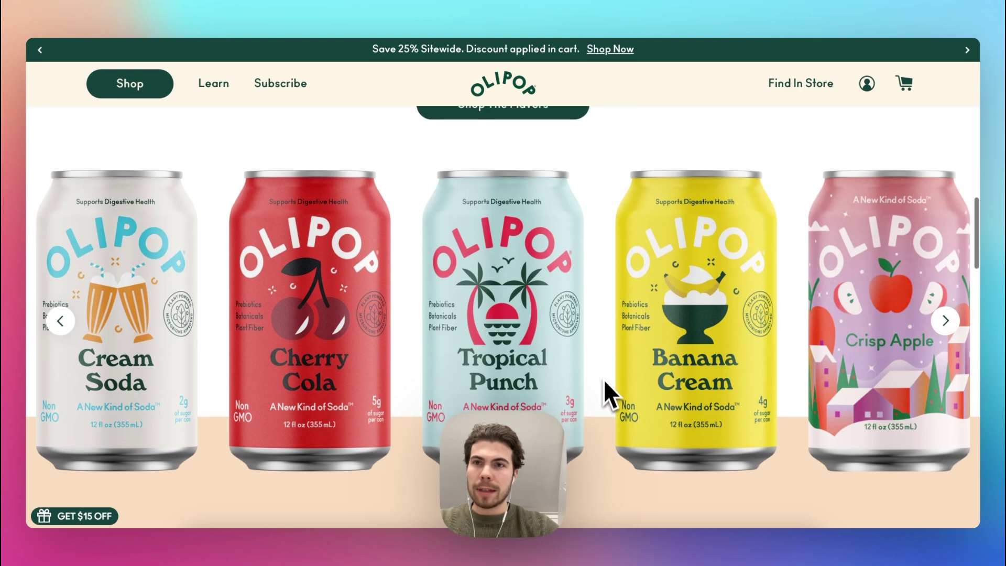
{"action": "scroll", "coordinate": [602, 375], "scroll_direction": "up", "scroll_amount": 1}
{"action": "scroll", "coordinate": [378, 221], "scroll_direction": "up", "scroll_amount": 3}
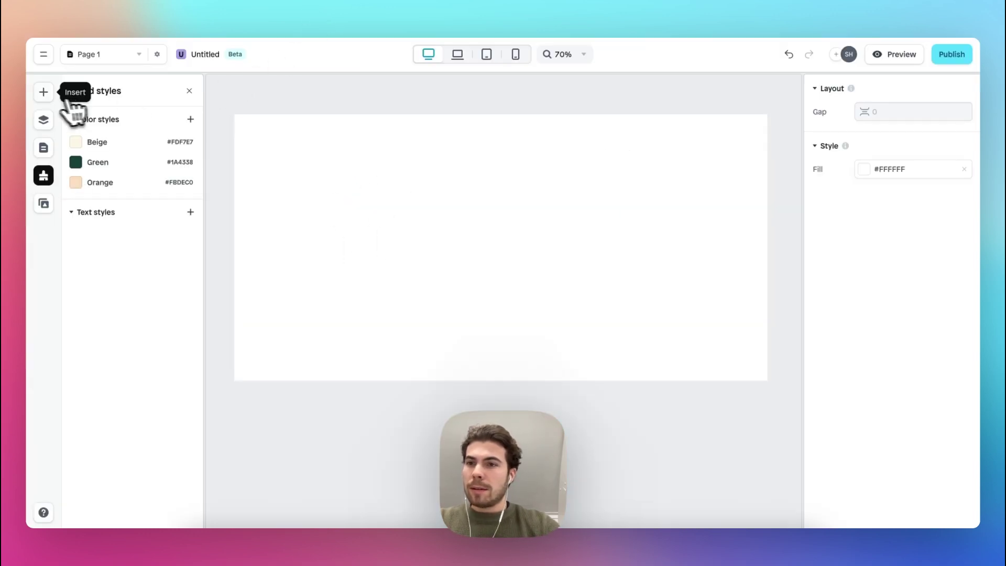
Switch back to the page editor and insert a Row element at the top of the blank page.
{"action": "left_click", "coordinate": [45, 92]}
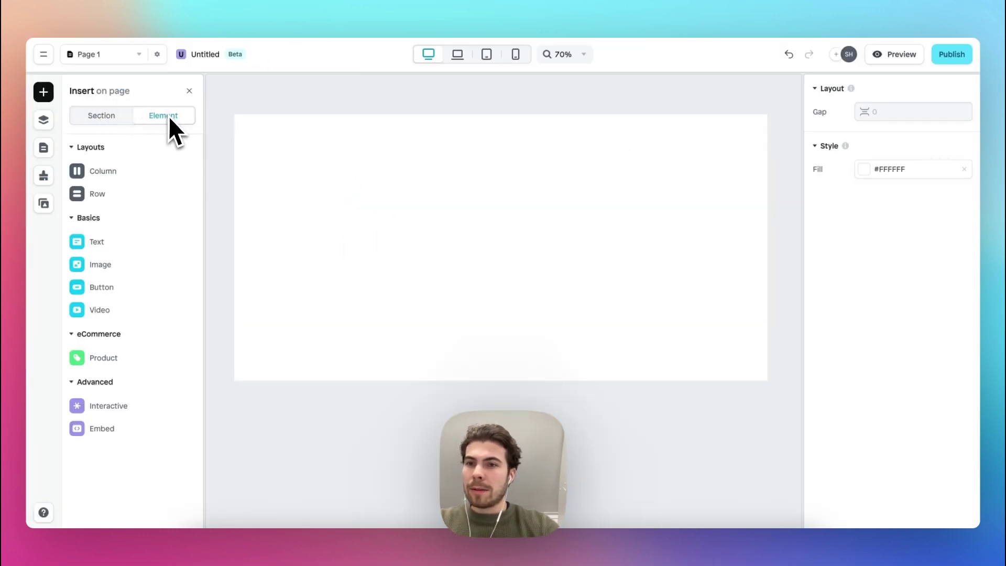
{"action": "mouse_move", "coordinate": [135, 195]}
{"action": "left_click_drag", "start_coordinate": [217, 198], "coordinate": [460, 216]}
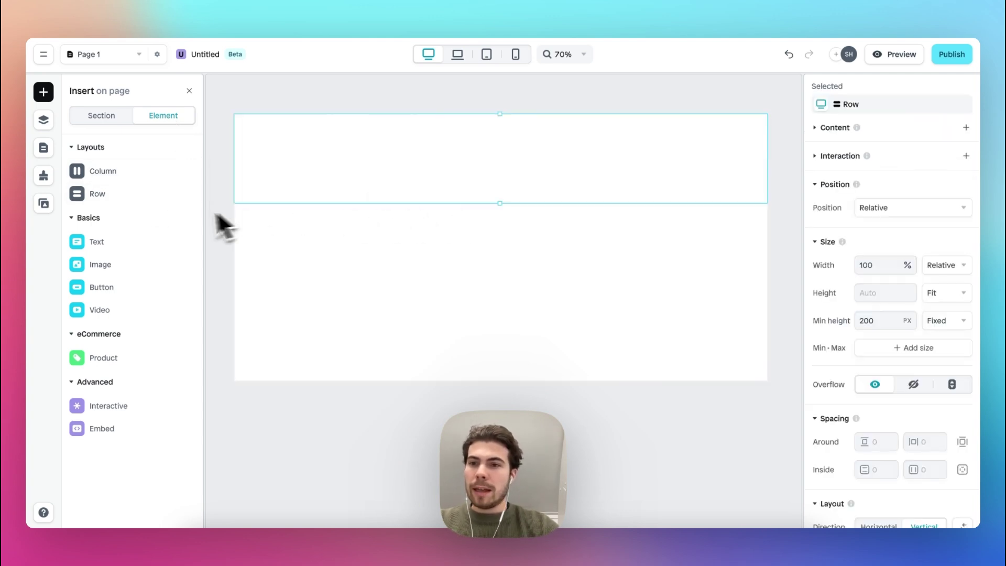
Add a heading, a body text and a button inside the row, stacked in that order.
{"action": "mouse_move", "coordinate": [138, 243]}
{"action": "left_click_drag", "start_coordinate": [232, 216], "coordinate": [429, 167]}
{"action": "left_click_drag", "start_coordinate": [229, 247], "coordinate": [329, 170]}
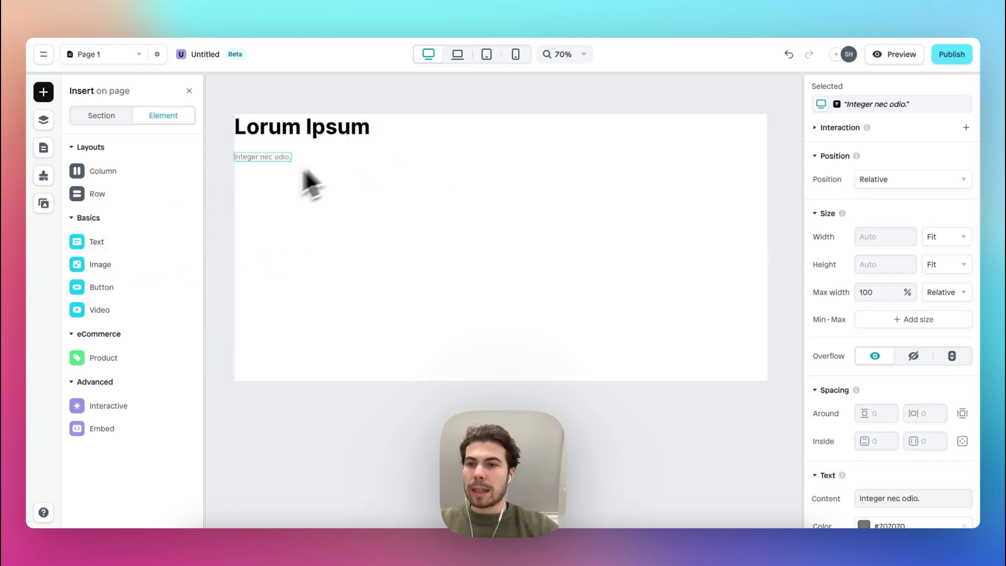
{"action": "mouse_move", "coordinate": [117, 288]}
{"action": "left_click_drag", "start_coordinate": [227, 262], "coordinate": [308, 181]}
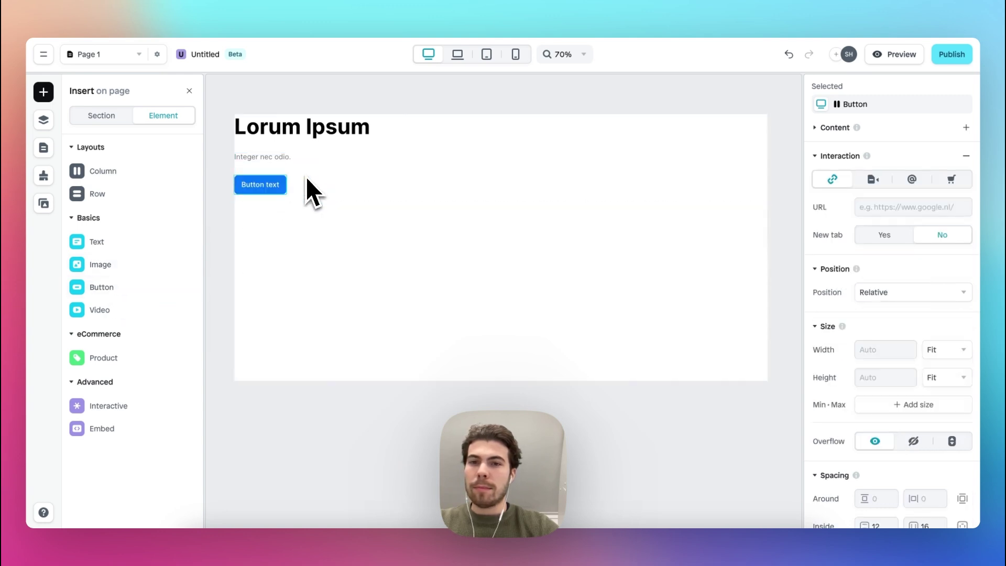
Center-align the row's contents horizontally and set the row's top outer spacing to 24.
{"action": "left_click", "coordinate": [402, 170]}
{"action": "scroll", "coordinate": [882, 359], "scroll_direction": "down", "scroll_amount": 3}
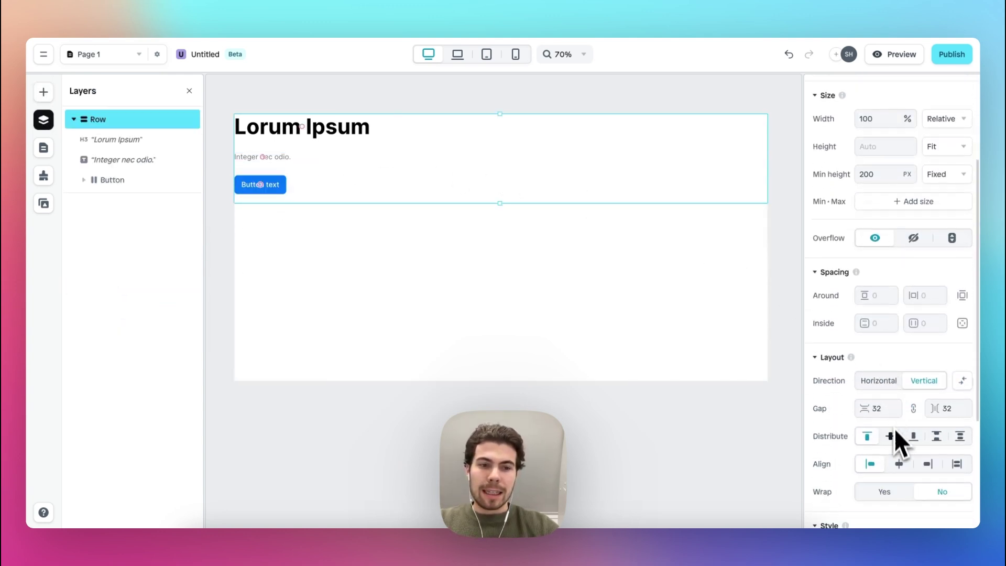
{"action": "left_click", "coordinate": [900, 464]}
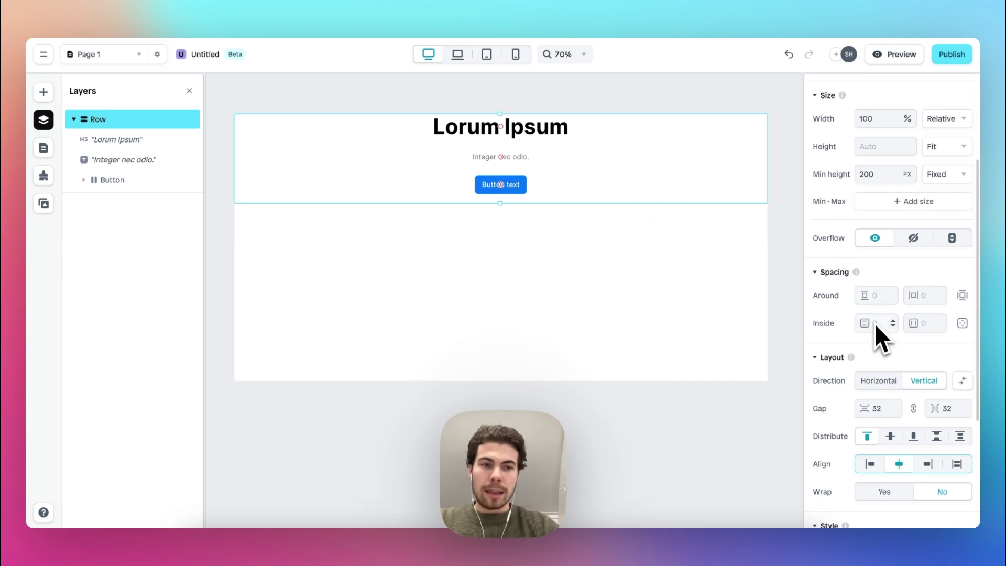
{"action": "left_click", "coordinate": [962, 295]}
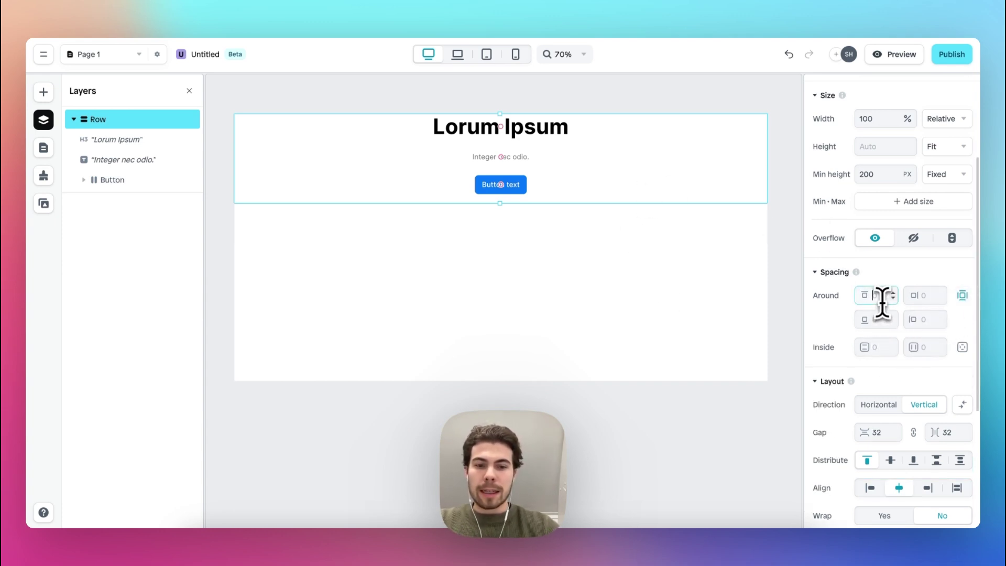
{"action": "type", "text": "24"}
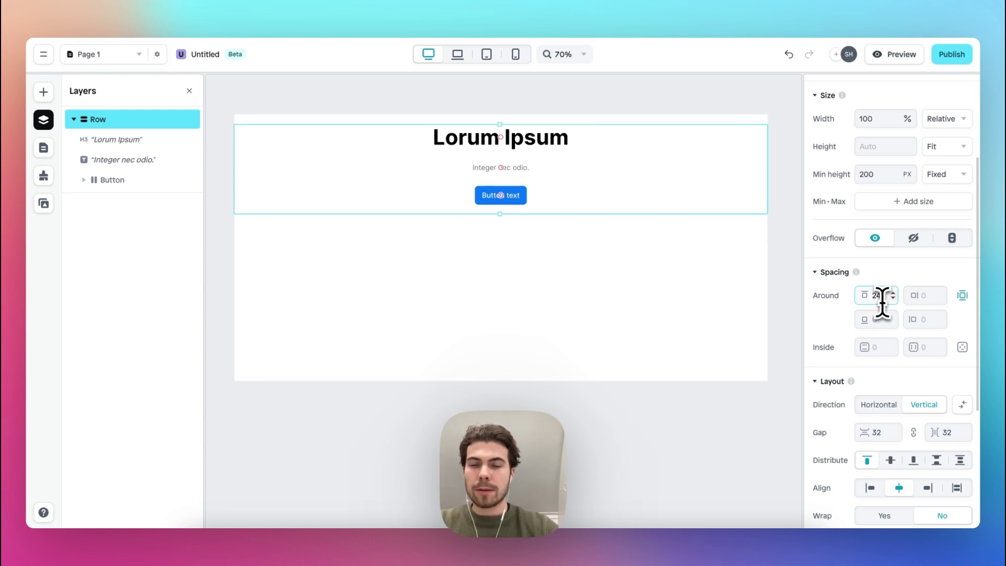
Replace the heading's placeholder text with "Healthy Meets Delicious" copied from the Olipop website.
{"action": "scroll", "coordinate": [629, 181], "scroll_direction": "up", "scroll_amount": 3}
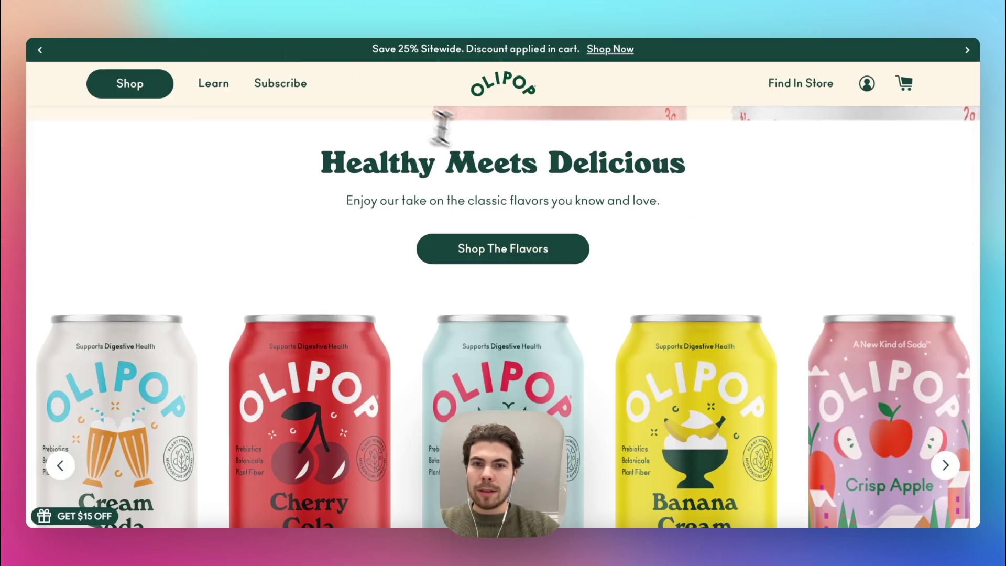
{"action": "triple_click", "coordinate": [464, 161]}
{"action": "key", "text": "ctrl+c"}
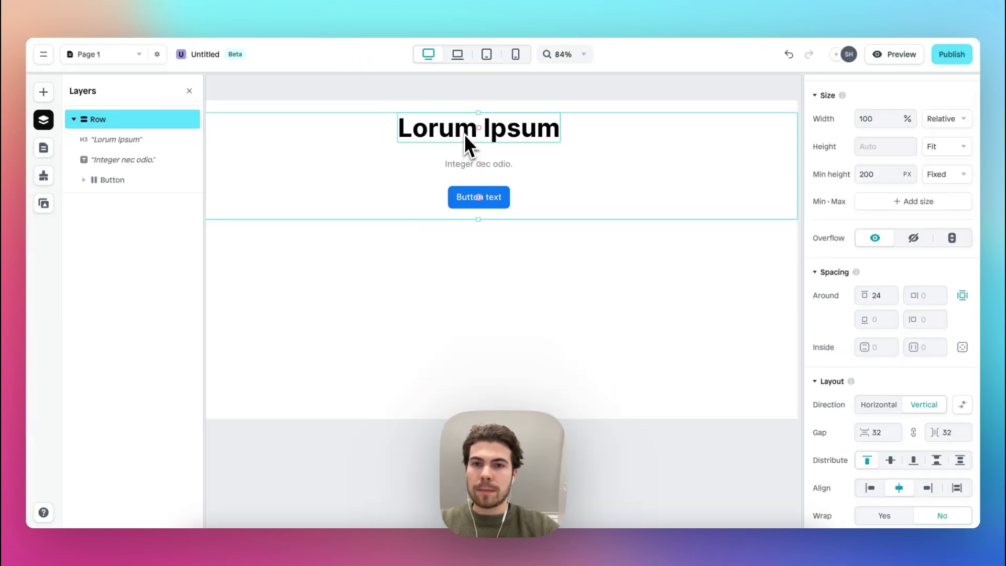
{"action": "double_click", "coordinate": [465, 132]}
{"action": "key", "text": "ctrl+v"}
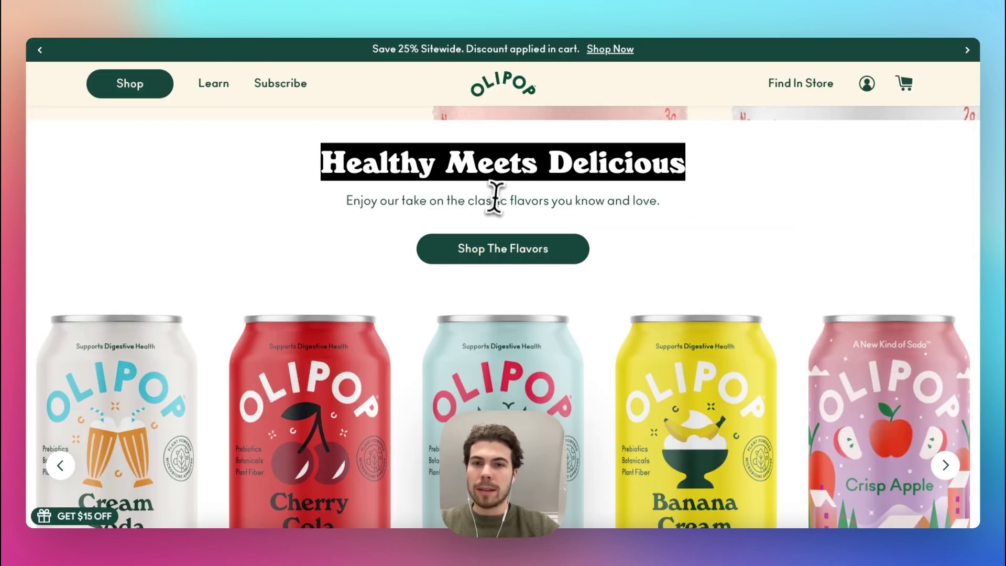
Replace the body text with the website's "Enjoy our take on the classic flavors you know and love." and label the button "Shop the Flavors".
{"action": "triple_click", "coordinate": [490, 199]}
{"action": "key", "text": "ctrl+c"}
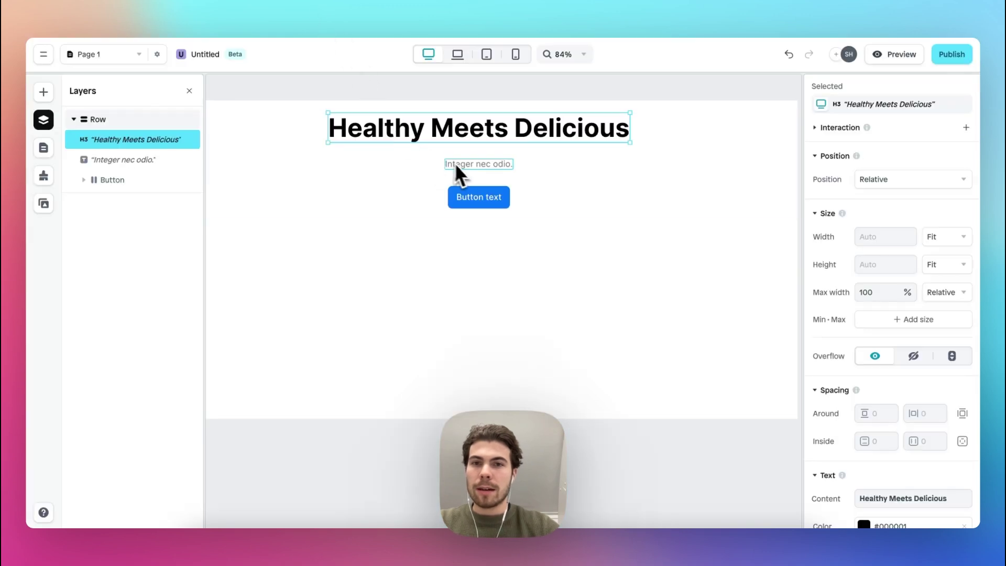
{"action": "double_click", "coordinate": [461, 168]}
{"action": "key", "text": "ctrl+v"}
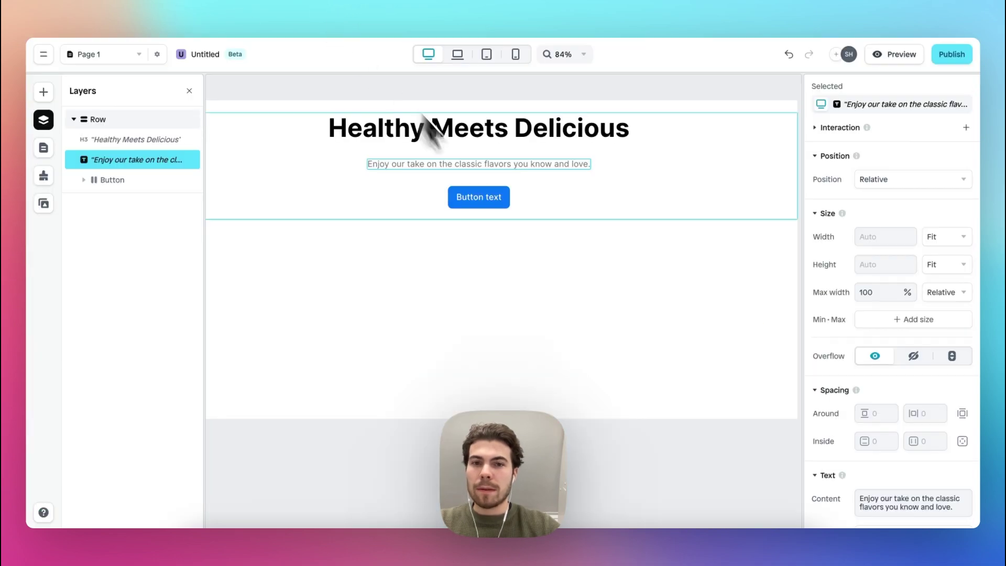
{"action": "double_click", "coordinate": [479, 197]}
{"action": "type", "text": "Shop the Flavors"}
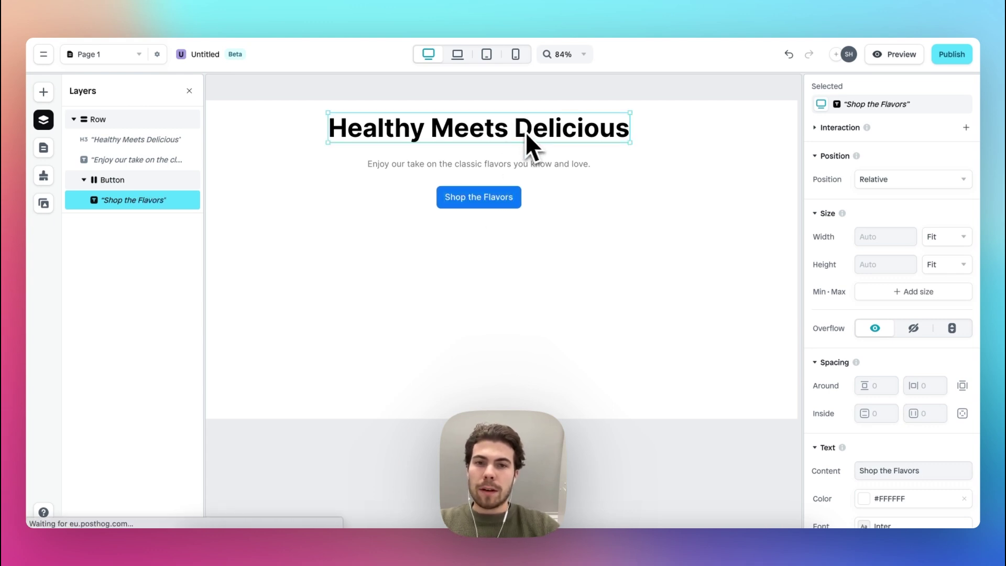
Set the "Healthy Meets Delicious" heading to the custom Windsor font and the brand color Green.
{"action": "left_click", "coordinate": [527, 133]}
{"action": "scroll", "coordinate": [892, 357], "scroll_direction": "down", "scroll_amount": 5}
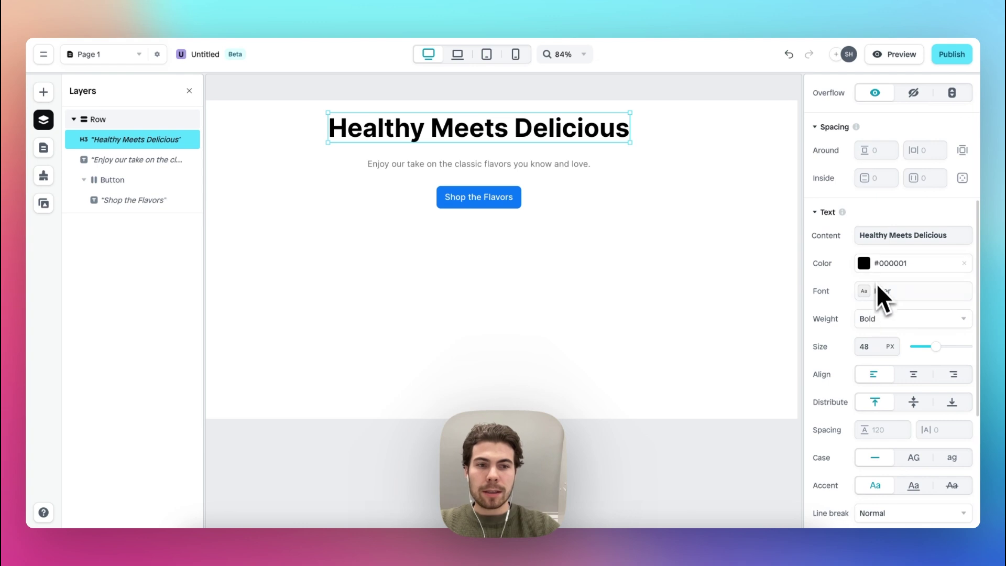
{"action": "left_click", "coordinate": [866, 292]}
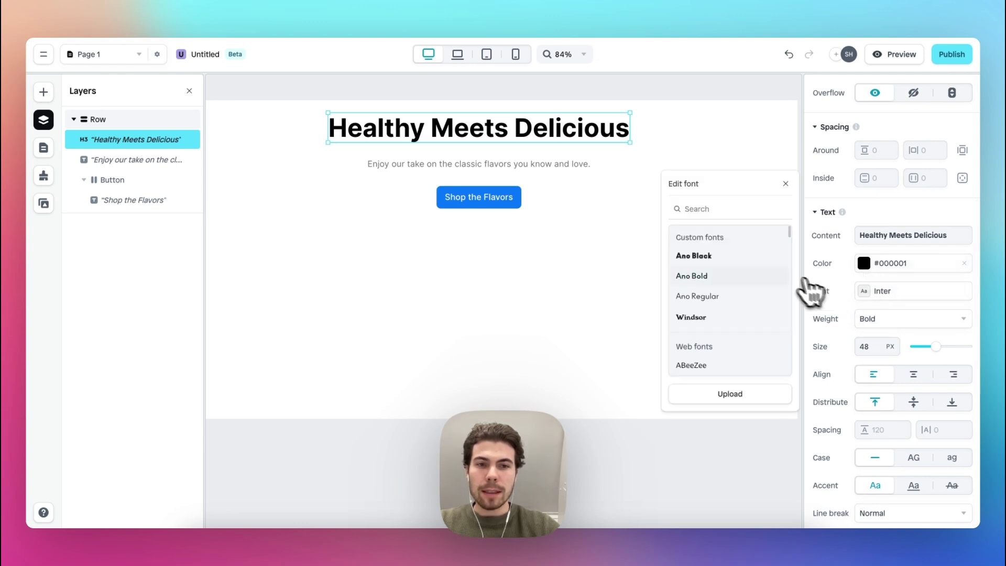
{"action": "left_click", "coordinate": [731, 319]}
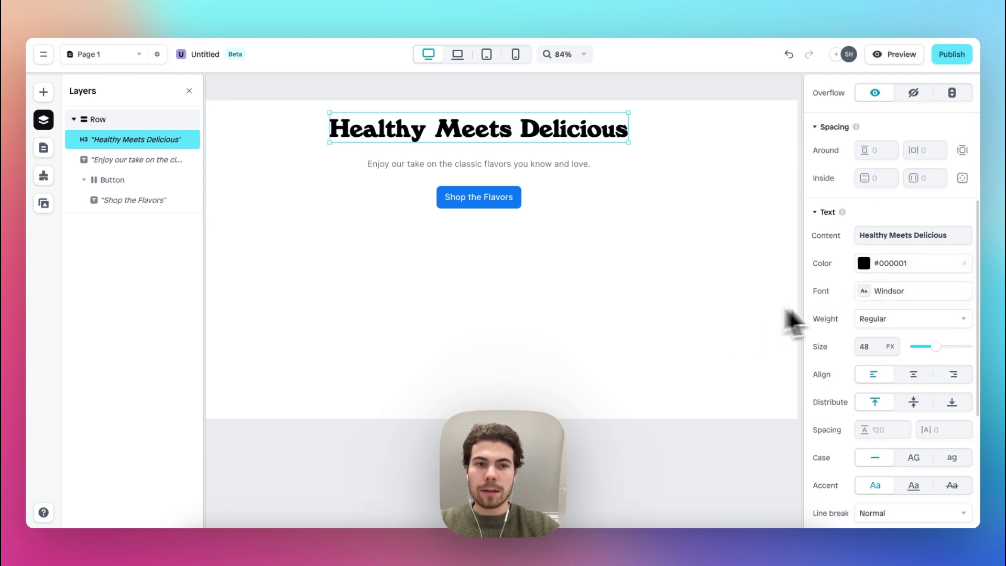
{"action": "left_click", "coordinate": [866, 266]}
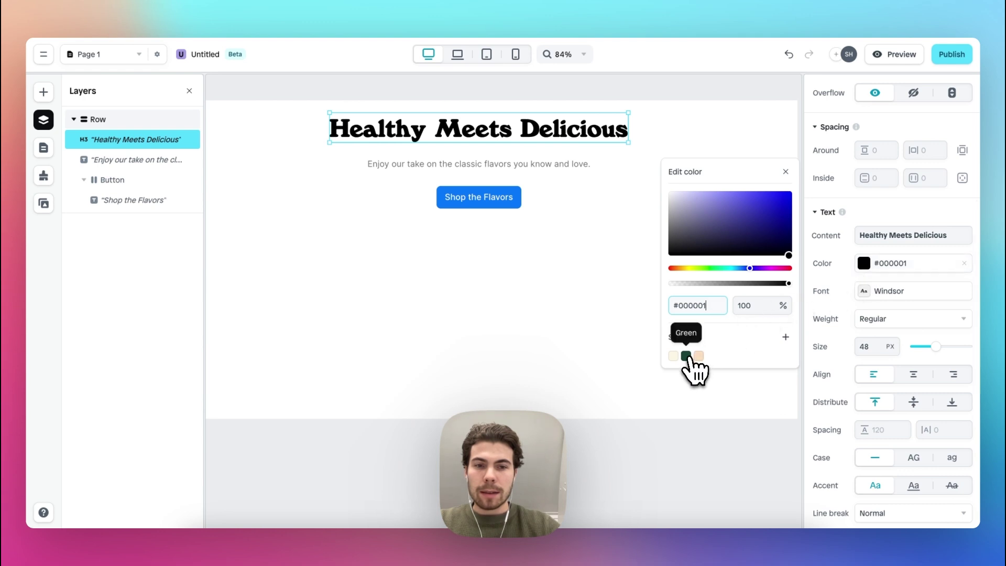
{"action": "left_click", "coordinate": [687, 356]}
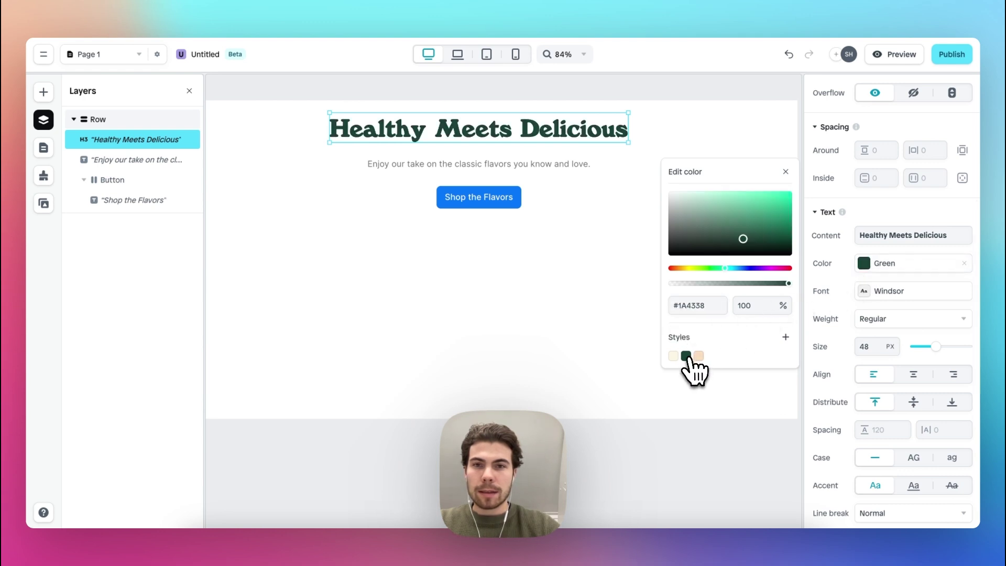
Set the body text below the heading to the Ano Regular font and the brand color Green.
{"action": "left_click", "coordinate": [551, 166]}
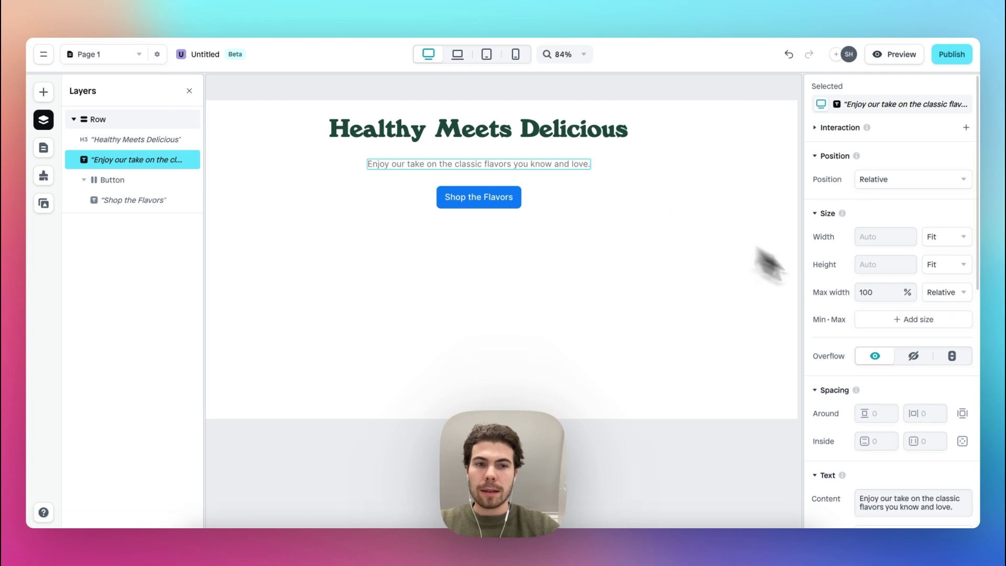
{"action": "scroll", "coordinate": [866, 322], "scroll_direction": "down", "scroll_amount": 3}
{"action": "scroll", "coordinate": [866, 322], "scroll_direction": "down", "scroll_amount": 1}
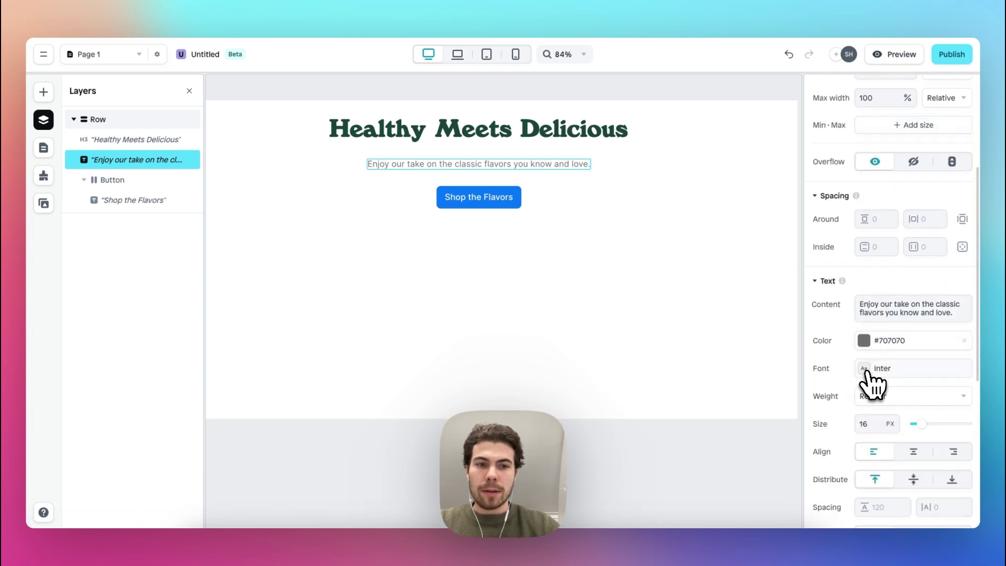
{"action": "left_click", "coordinate": [867, 369]}
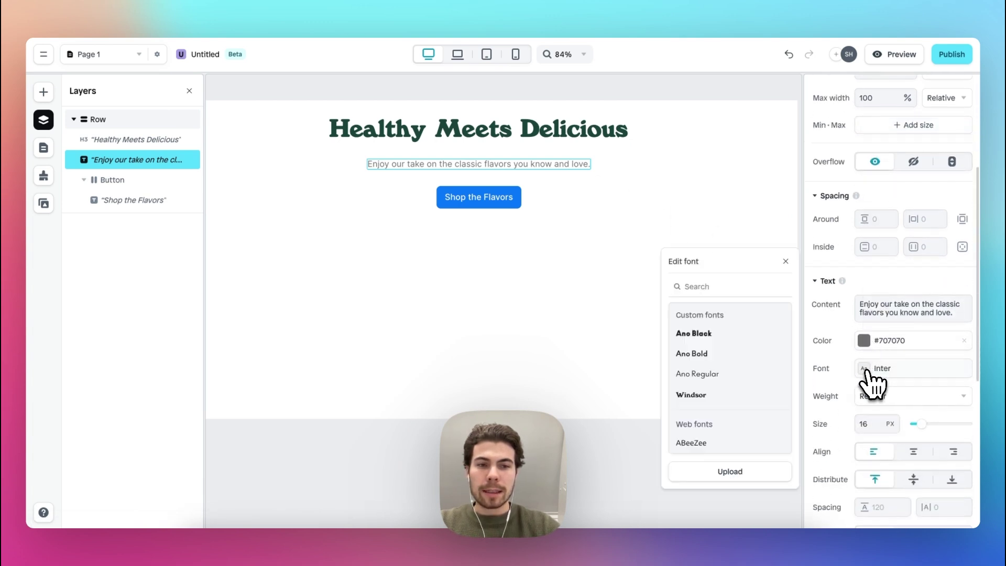
{"action": "left_click", "coordinate": [747, 374]}
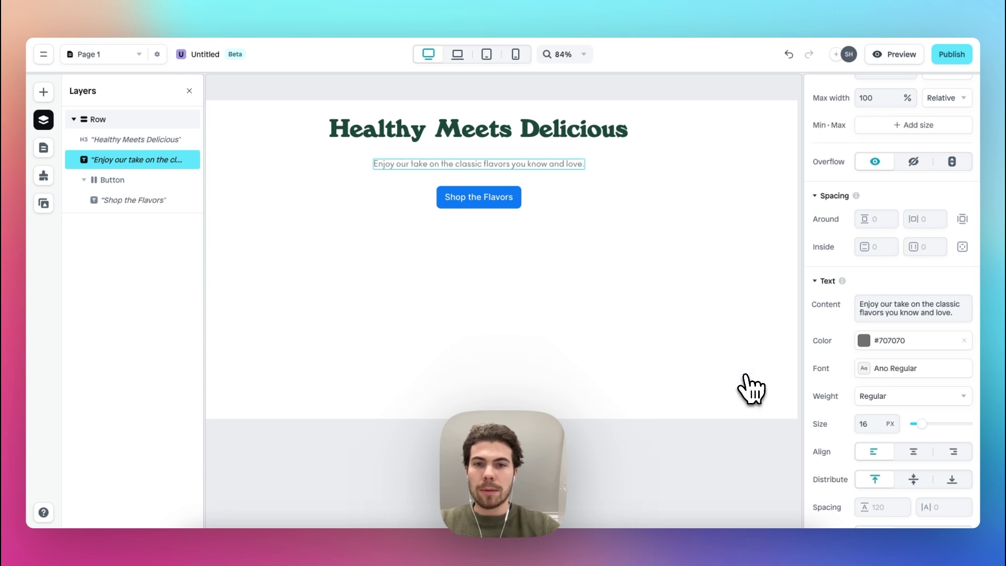
{"action": "left_click", "coordinate": [870, 342]}
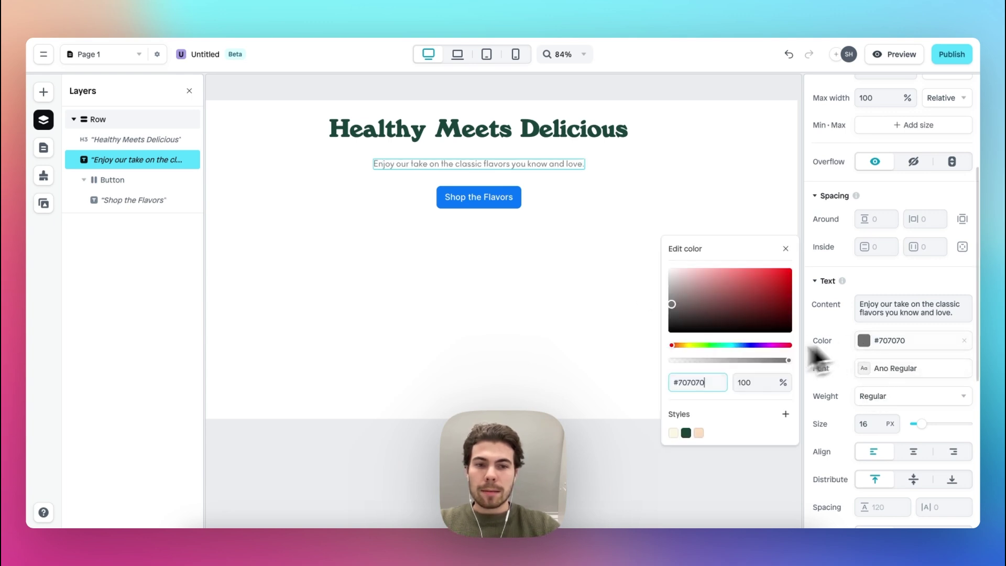
{"action": "left_click", "coordinate": [686, 433]}
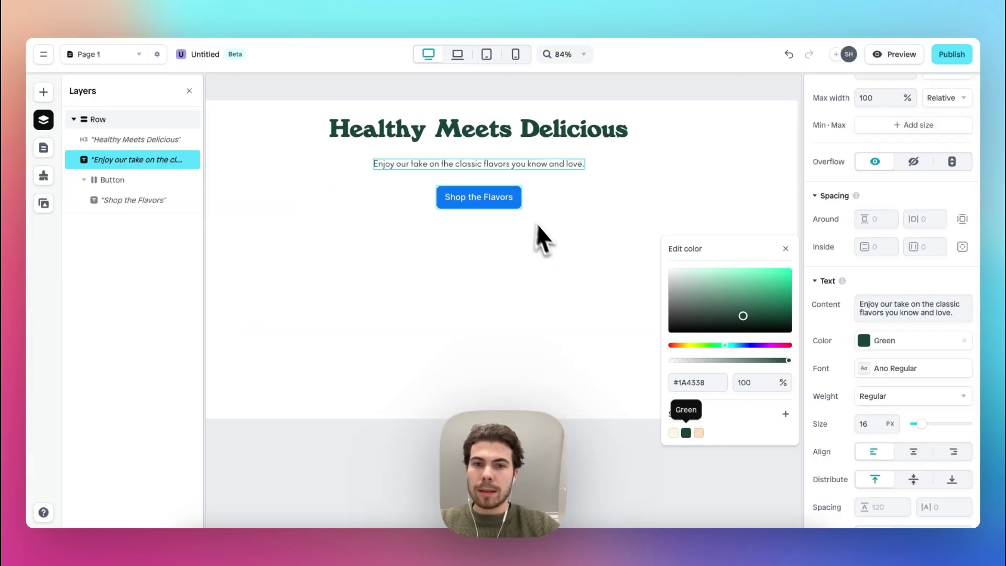
Change the button's fill to the brand color Green.
{"action": "left_click", "coordinate": [511, 195]}
{"action": "scroll", "coordinate": [858, 348], "scroll_direction": "down", "scroll_amount": 5}
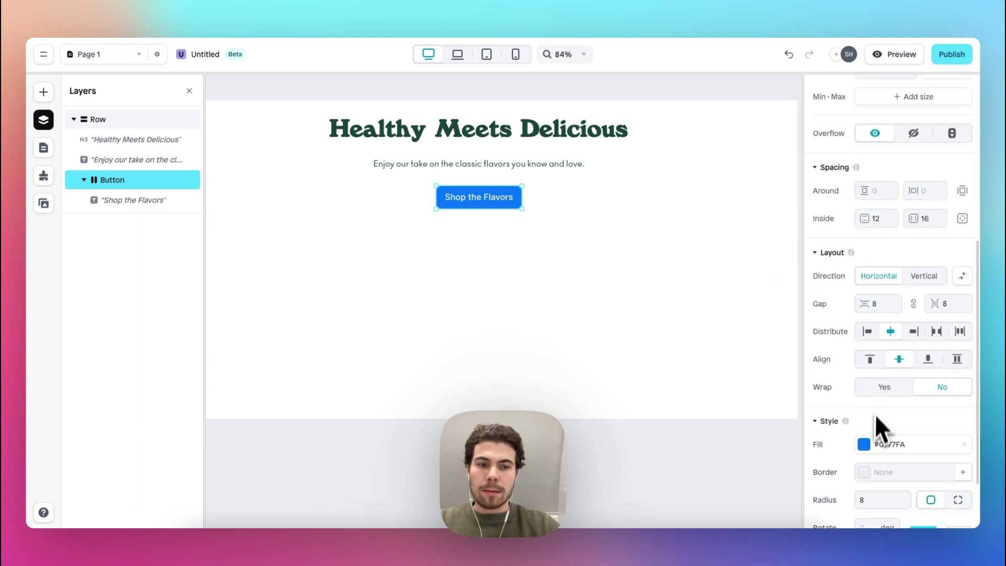
{"action": "left_click", "coordinate": [864, 444]}
{"action": "left_click", "coordinate": [674, 516]}
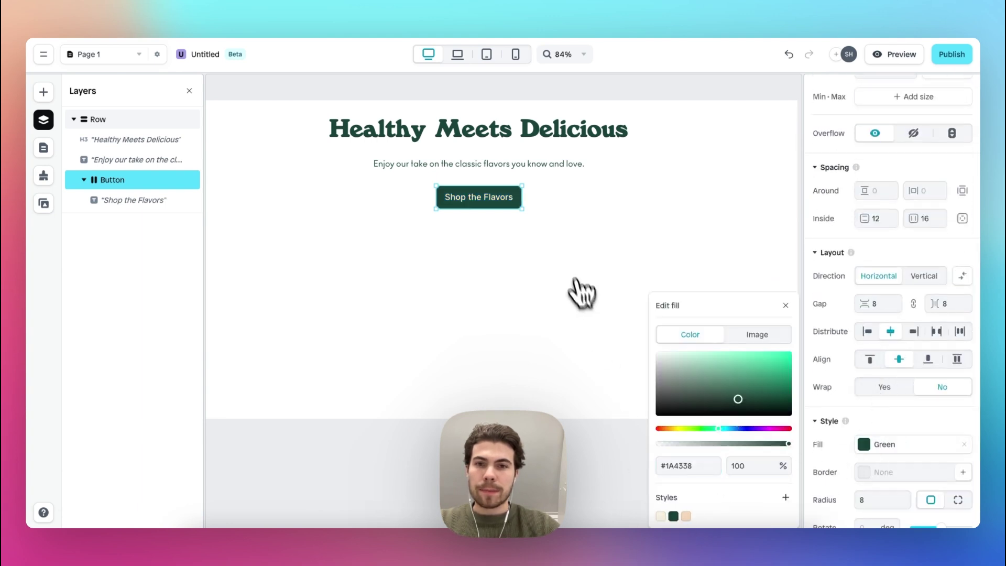
Set the "Shop the Flavors" button text to the Ano Regular font and the light cream brand color.
{"action": "left_click", "coordinate": [492, 204]}
{"action": "left_click", "coordinate": [492, 203]}
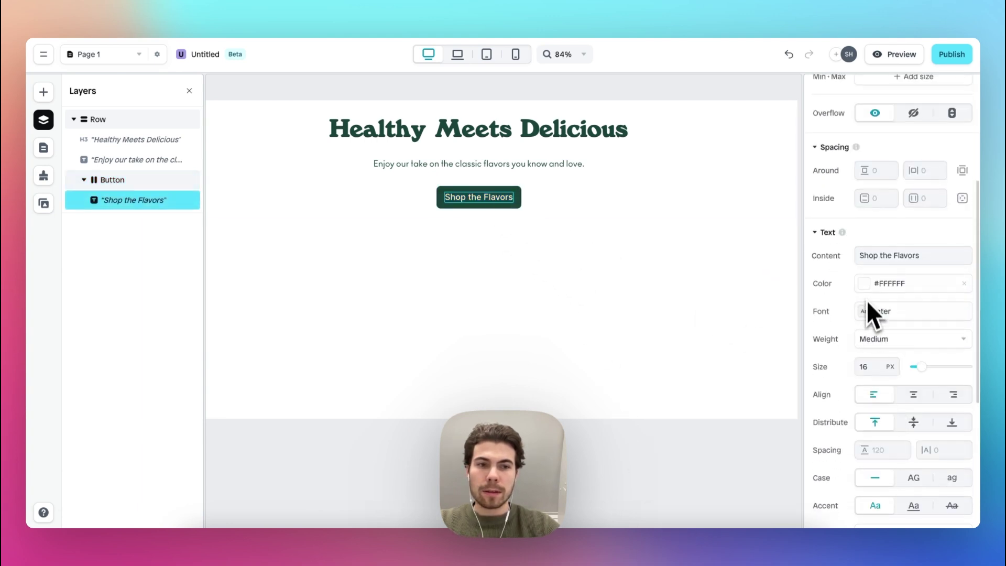
{"action": "left_click", "coordinate": [870, 312]}
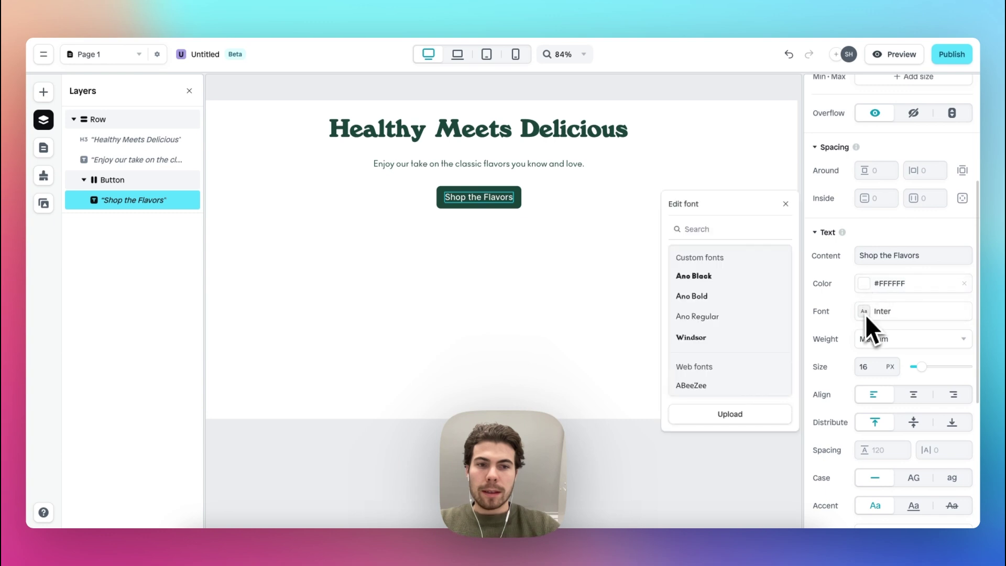
{"action": "left_click", "coordinate": [730, 314]}
{"action": "left_click", "coordinate": [864, 284]}
{"action": "left_click", "coordinate": [674, 376]}
Set the "Shop the Flavors" button's horizontal inside spacing to 48.
{"action": "left_click", "coordinate": [517, 189]}
{"action": "left_click", "coordinate": [517, 189]}
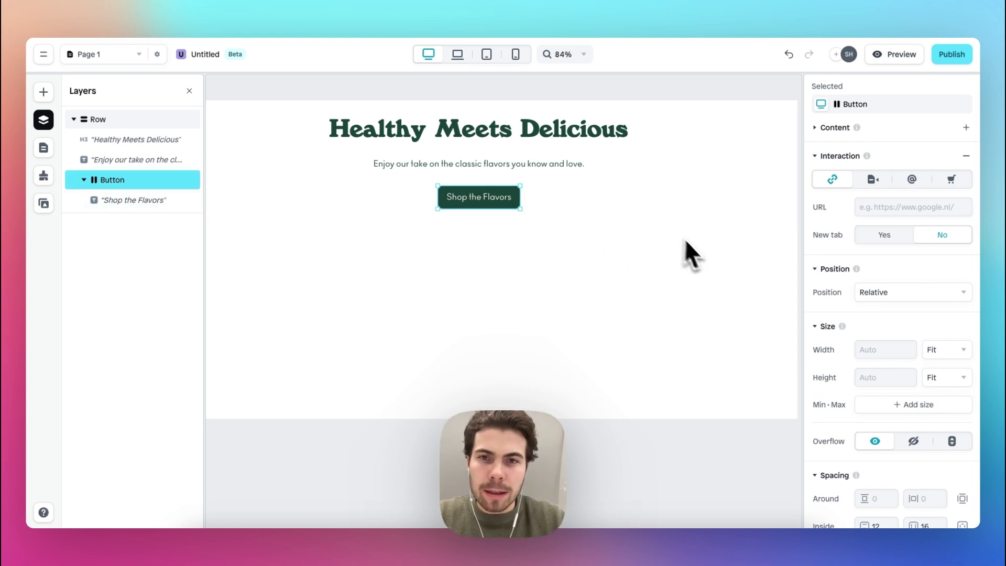
{"action": "scroll", "coordinate": [880, 359], "scroll_direction": "down", "scroll_amount": 3}
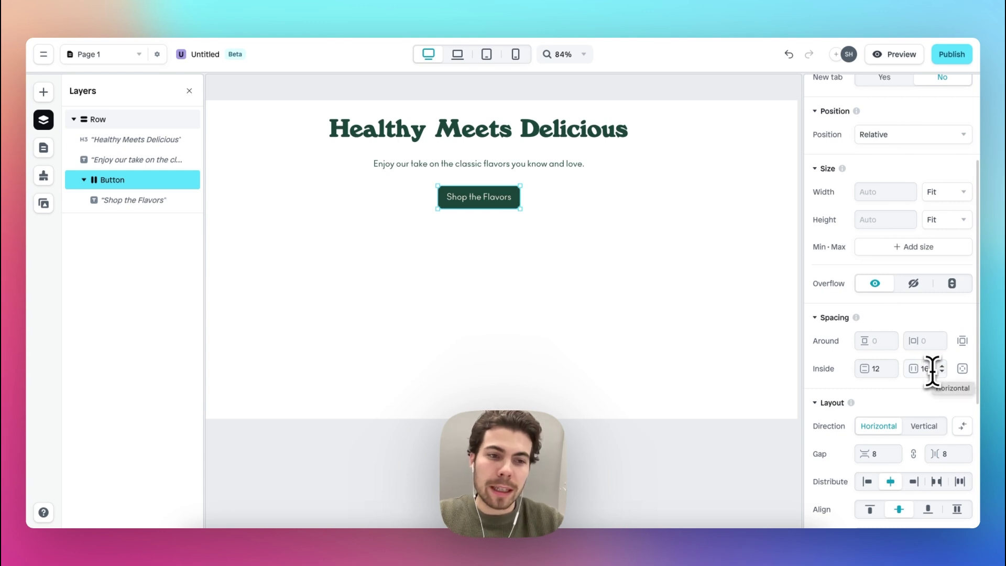
{"action": "left_click", "coordinate": [909, 373]}
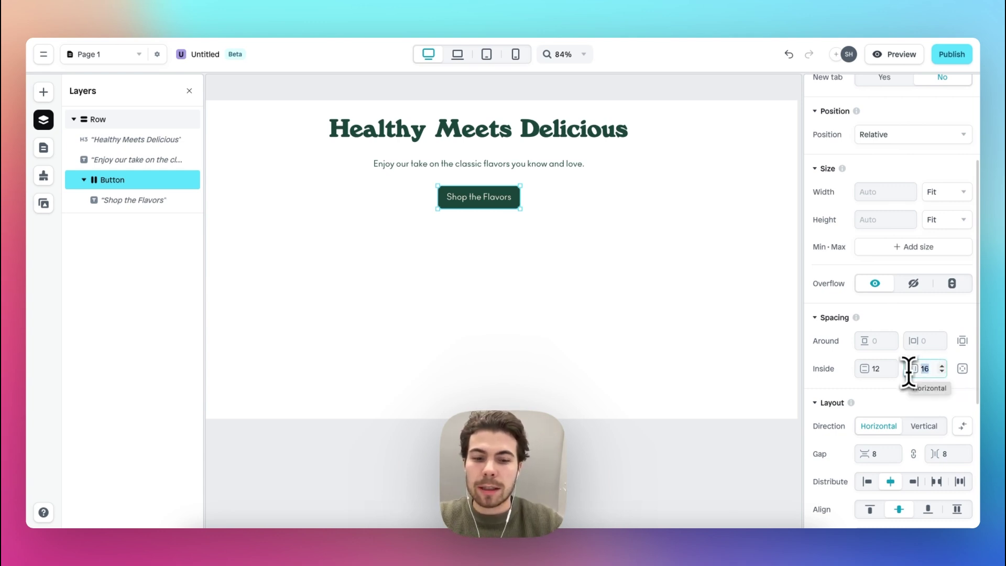
{"action": "type", "text": "48"}
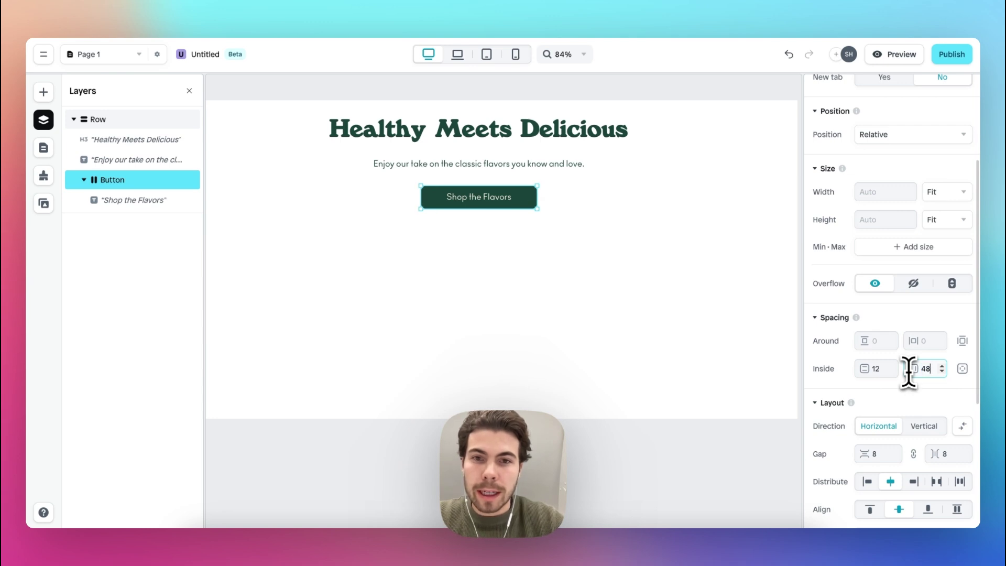
{"action": "scroll", "coordinate": [569, 237], "scroll_direction": "up", "scroll_amount": 2}
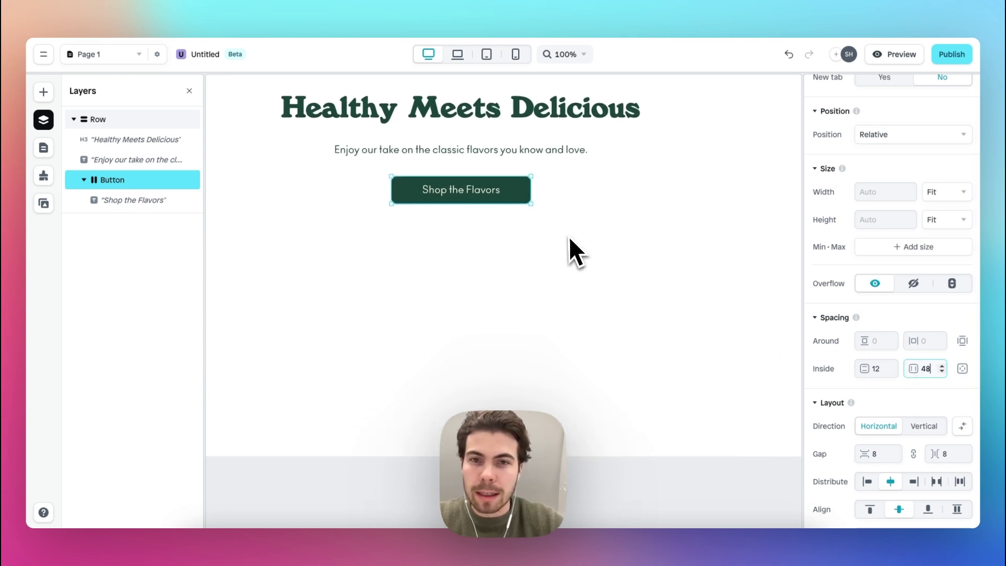
Round the "Shop the Flavors" button into a pill shape with a radius of 99.
{"action": "scroll", "coordinate": [862, 370], "scroll_direction": "down", "scroll_amount": 4}
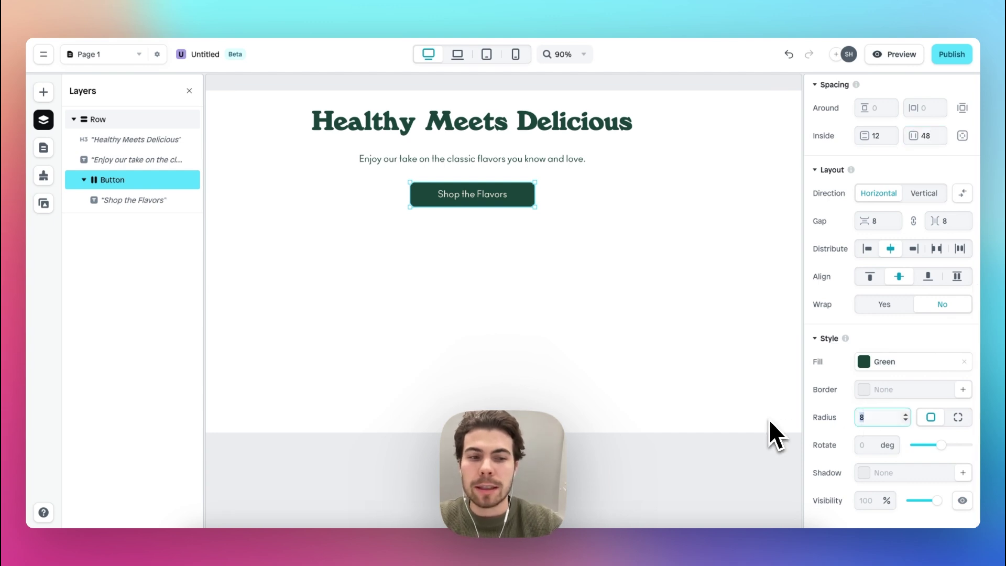
{"action": "type", "text": "99"}
{"action": "left_click", "coordinate": [611, 300]}
{"action": "scroll", "coordinate": [611, 300], "scroll_direction": "up", "scroll_amount": 1}
{"action": "left_click", "coordinate": [555, 203]}
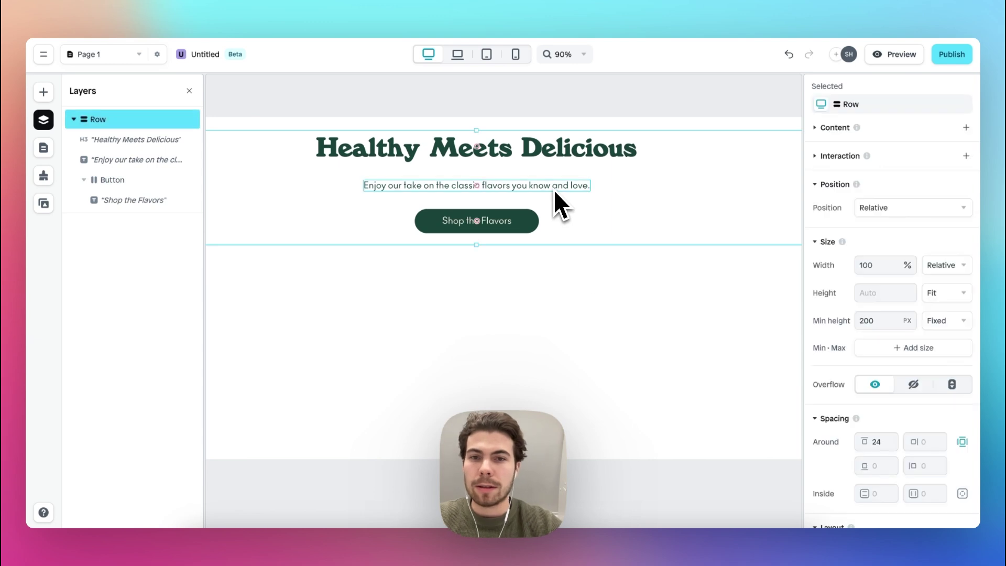
Insert an interactive slider element below the row with the heading, text and button.
{"action": "scroll", "coordinate": [555, 202], "scroll_direction": "up", "scroll_amount": 3}
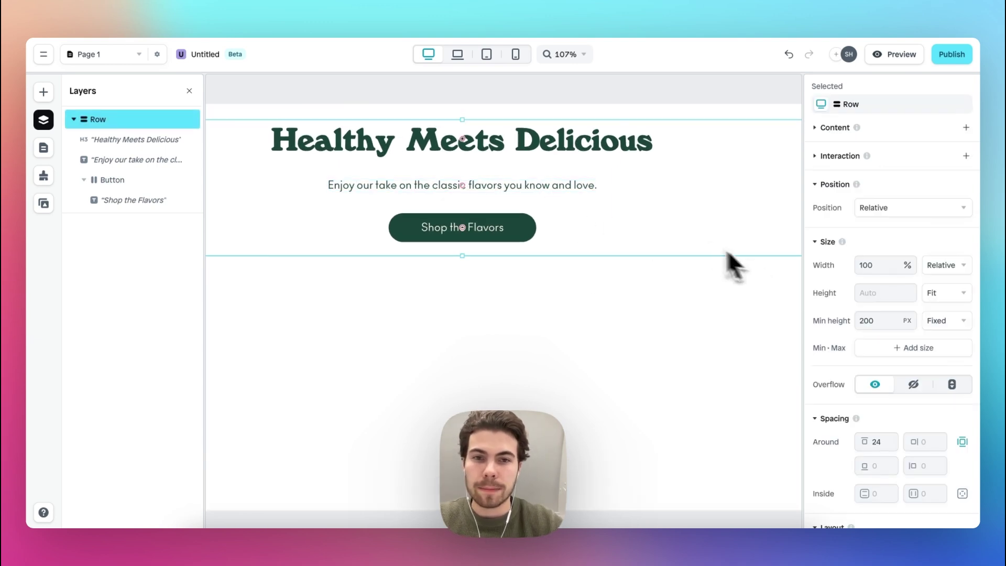
{"action": "scroll", "coordinate": [634, 235], "scroll_direction": "down", "scroll_amount": 2}
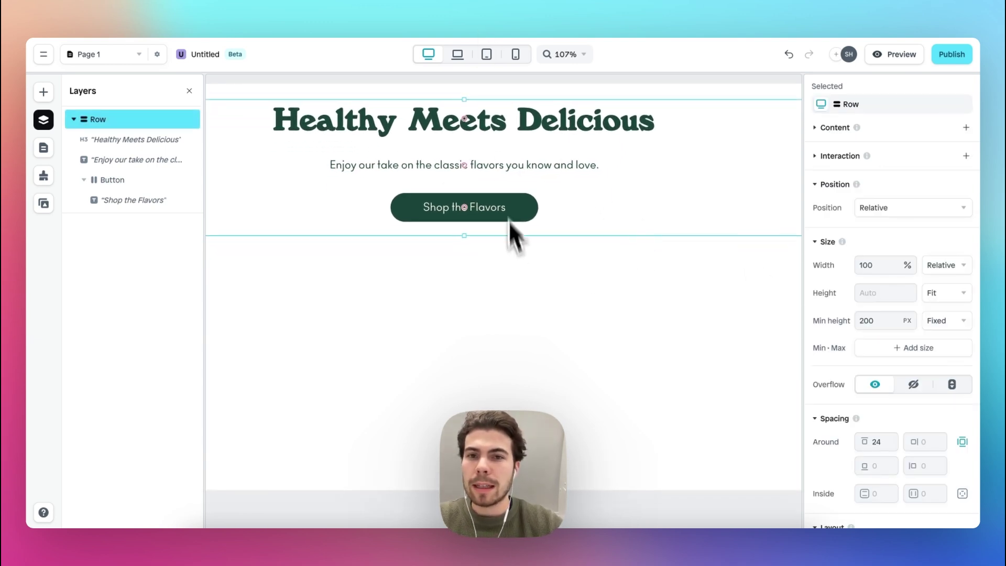
{"action": "scroll", "coordinate": [513, 241], "scroll_direction": "down", "scroll_amount": 3}
{"action": "scroll", "coordinate": [515, 261], "scroll_direction": "down", "scroll_amount": 1}
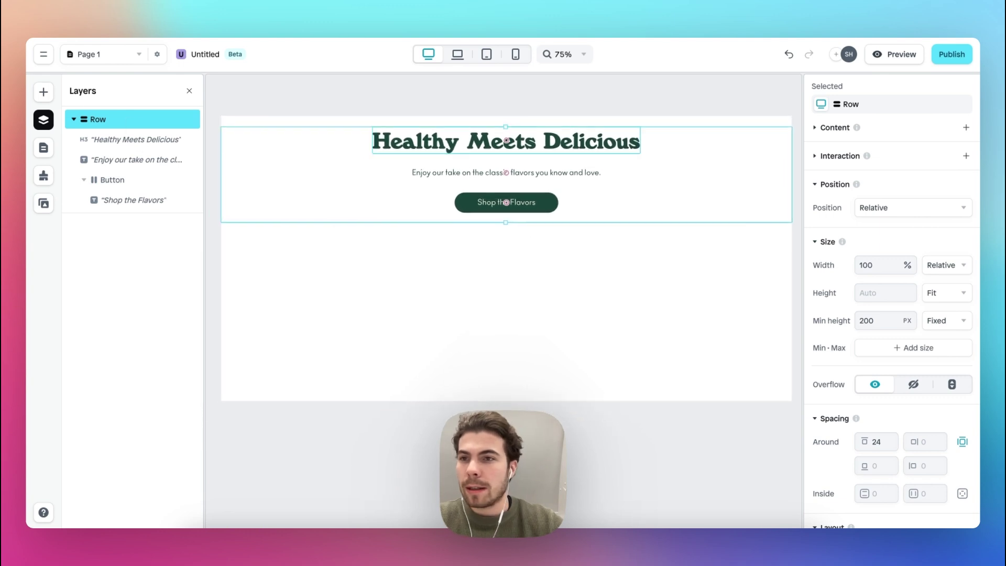
{"action": "left_click", "coordinate": [44, 92]}
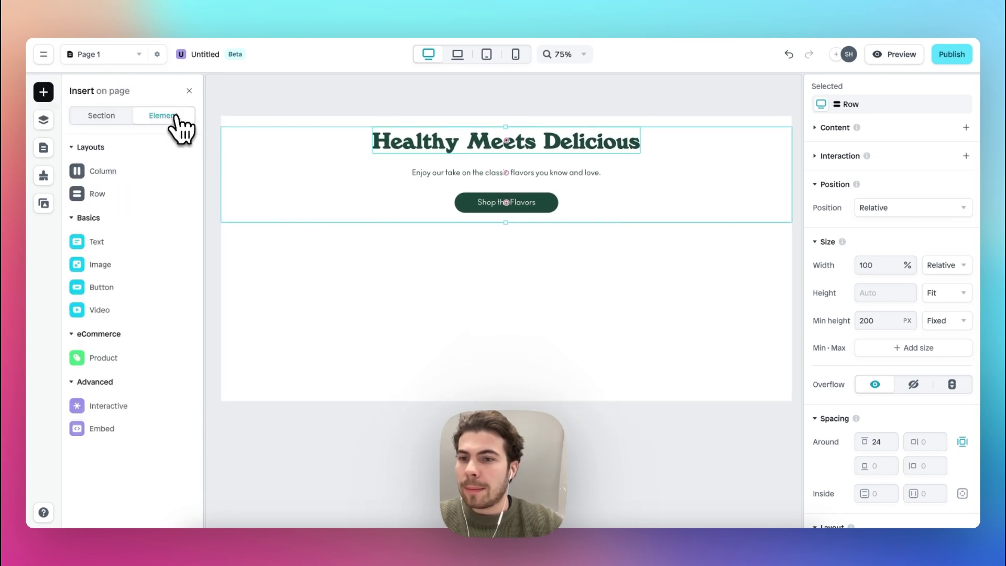
{"action": "mouse_move", "coordinate": [121, 406]}
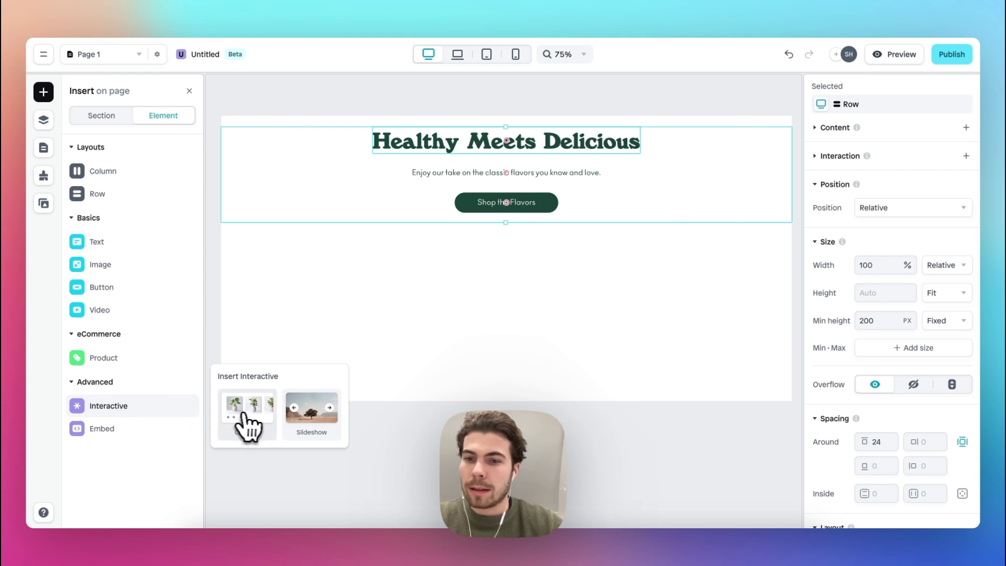
{"action": "left_click_drag", "start_coordinate": [252, 416], "coordinate": [484, 282]}
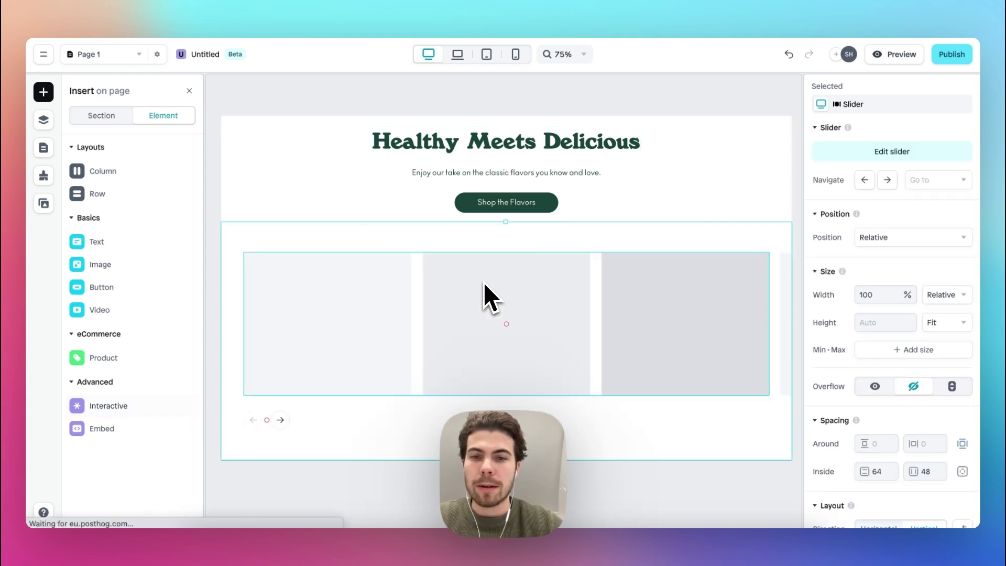
{"action": "scroll", "coordinate": [484, 282], "scroll_direction": "down", "scroll_amount": 3}
{"action": "scroll", "coordinate": [484, 282], "scroll_direction": "up", "scroll_amount": 3}
{"action": "scroll", "coordinate": [483, 282], "scroll_direction": "down", "scroll_amount": 3}
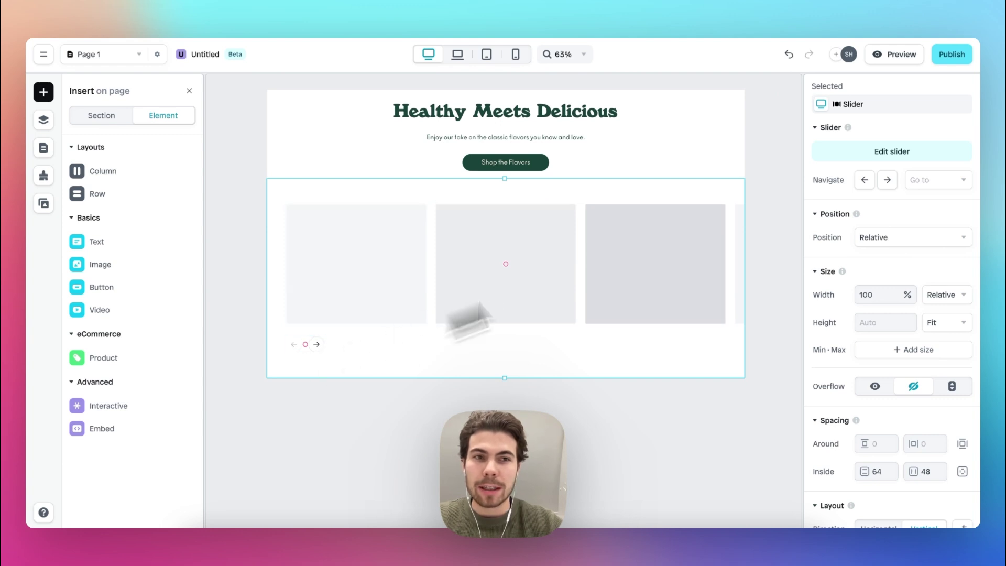
Preview the page to test the slider's navigation and compare it with the can carousel on Olipop's website.
{"action": "left_click", "coordinate": [895, 54]}
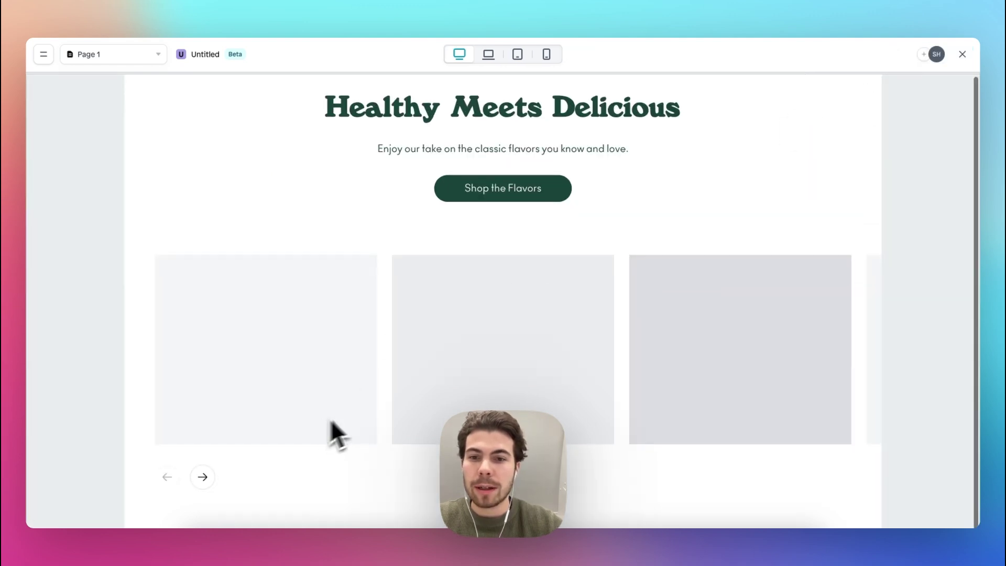
{"action": "scroll", "coordinate": [429, 367], "scroll_direction": "right", "scroll_amount": 3}
{"action": "left_click", "coordinate": [167, 476]}
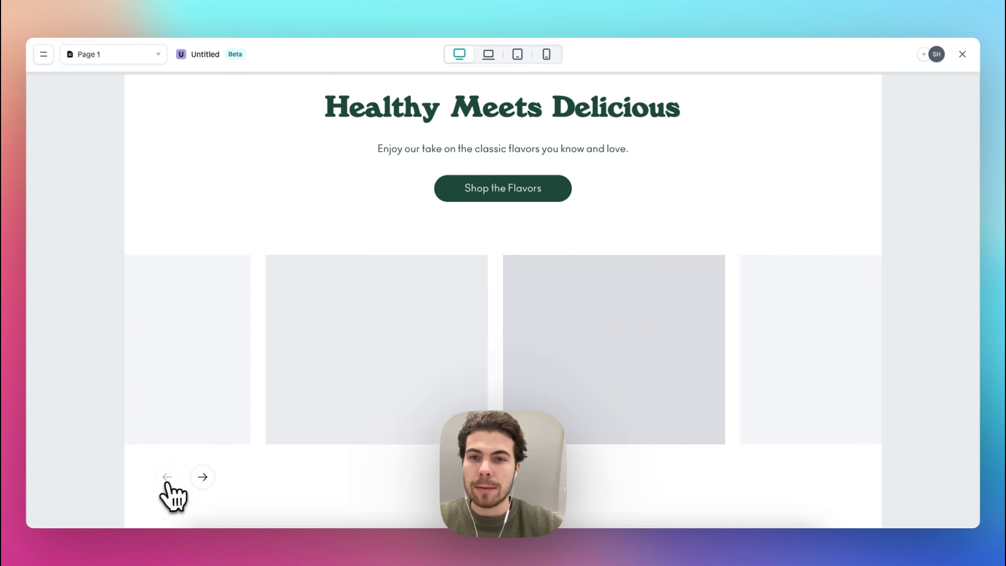
{"action": "left_click", "coordinate": [962, 54]}
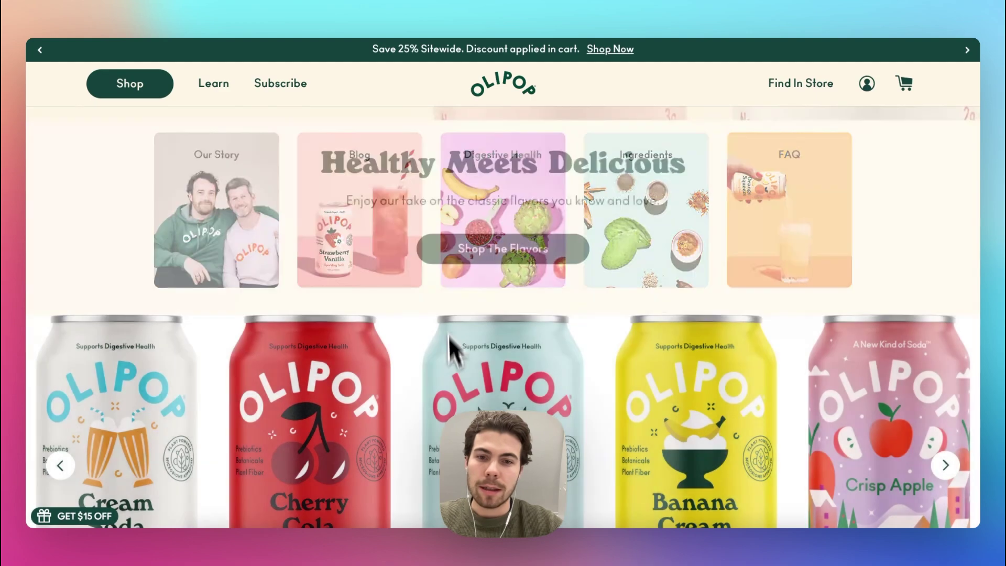
{"action": "scroll", "coordinate": [468, 397], "scroll_direction": "down", "scroll_amount": 3}
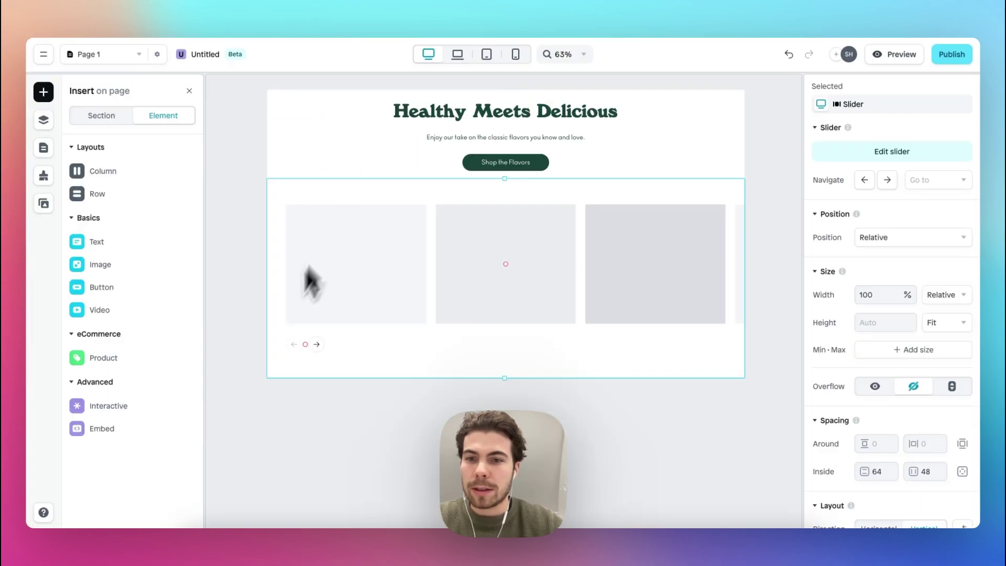
Move the Previous and Next arrows out of the Navigation container directly into the slider, and delete the empty Navigation container.
{"action": "left_click", "coordinate": [309, 341]}
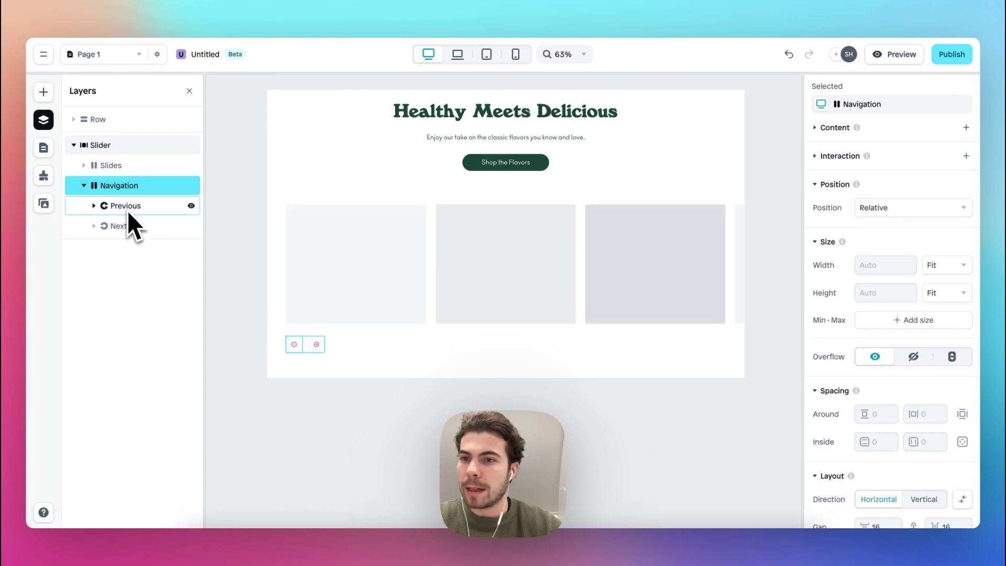
{"action": "left_click_drag", "start_coordinate": [127, 209], "coordinate": [126, 184]}
{"action": "left_click_drag", "start_coordinate": [124, 244], "coordinate": [117, 211]}
{"action": "left_click", "coordinate": [118, 266]}
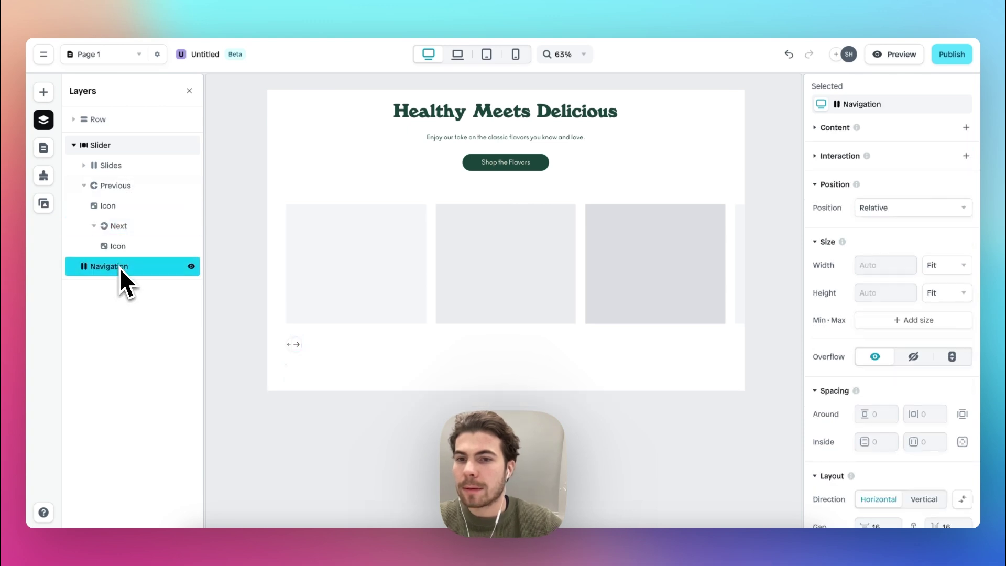
{"action": "key", "text": "Delete"}
{"action": "left_click_drag", "start_coordinate": [116, 225], "coordinate": [126, 181]}
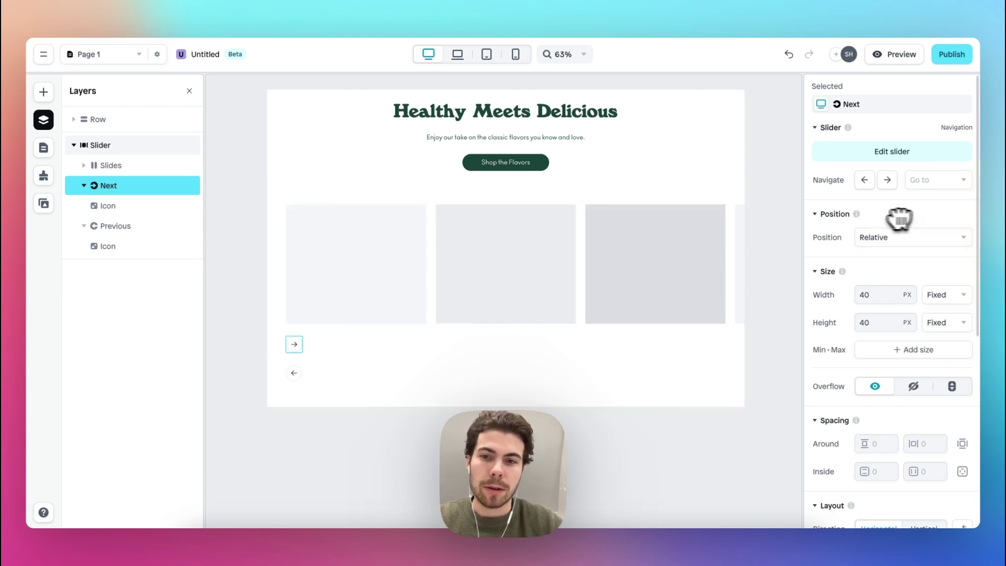
Position the Next arrow absolutely from the slider's bottom-right corner with a relative bottom offset of 50%.
{"action": "left_click", "coordinate": [910, 240]}
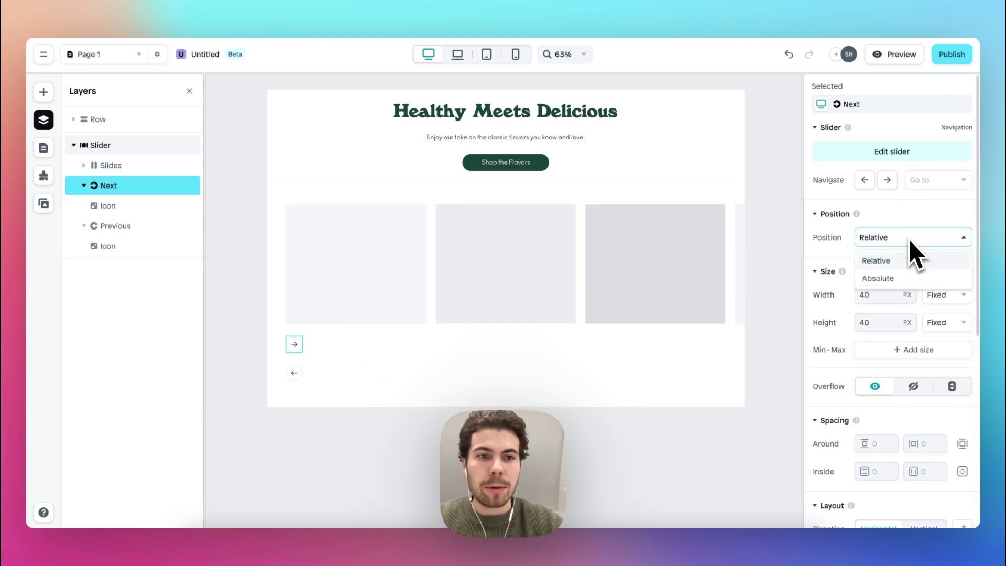
{"action": "left_click", "coordinate": [894, 280]}
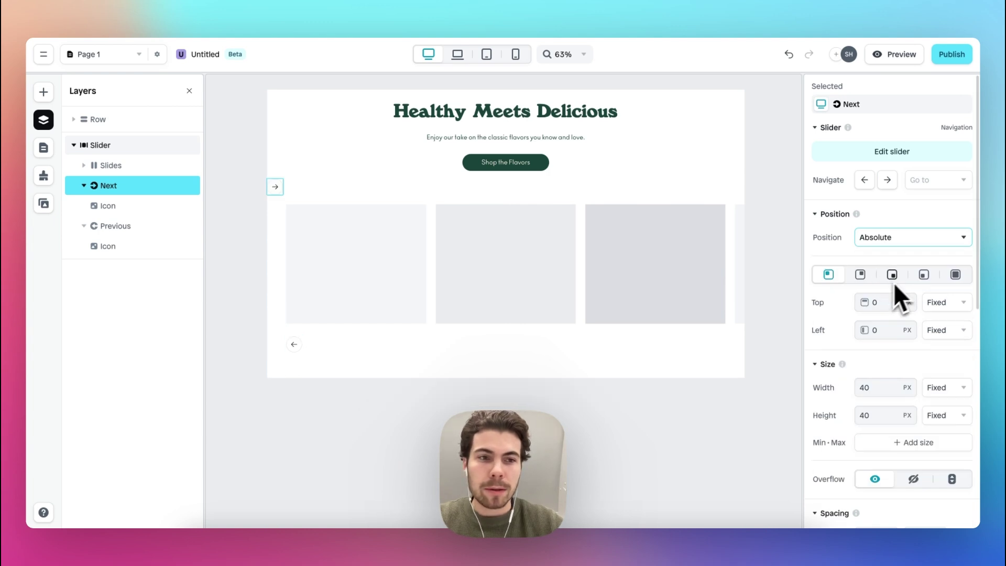
{"action": "left_click", "coordinate": [869, 276]}
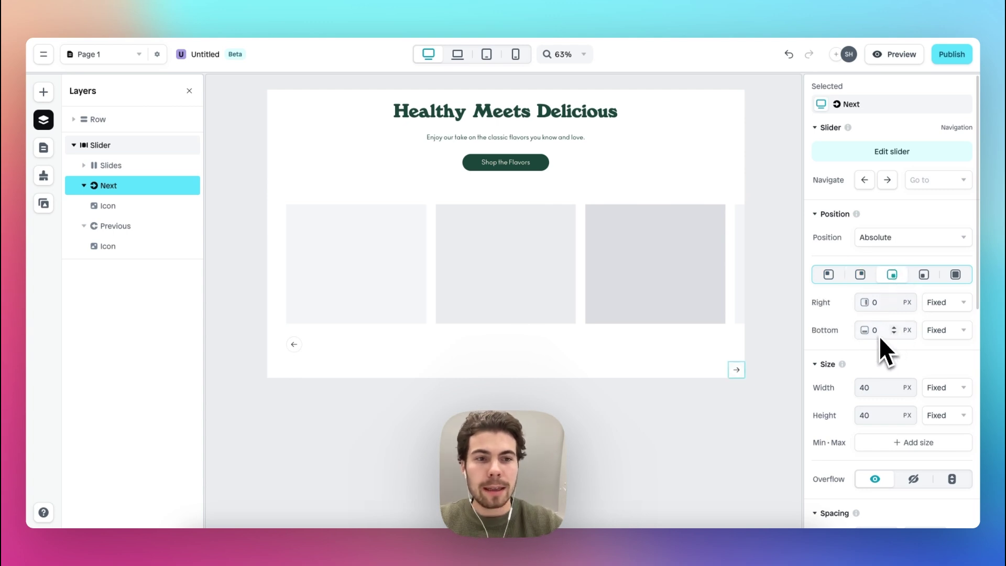
{"action": "left_click", "coordinate": [948, 331]}
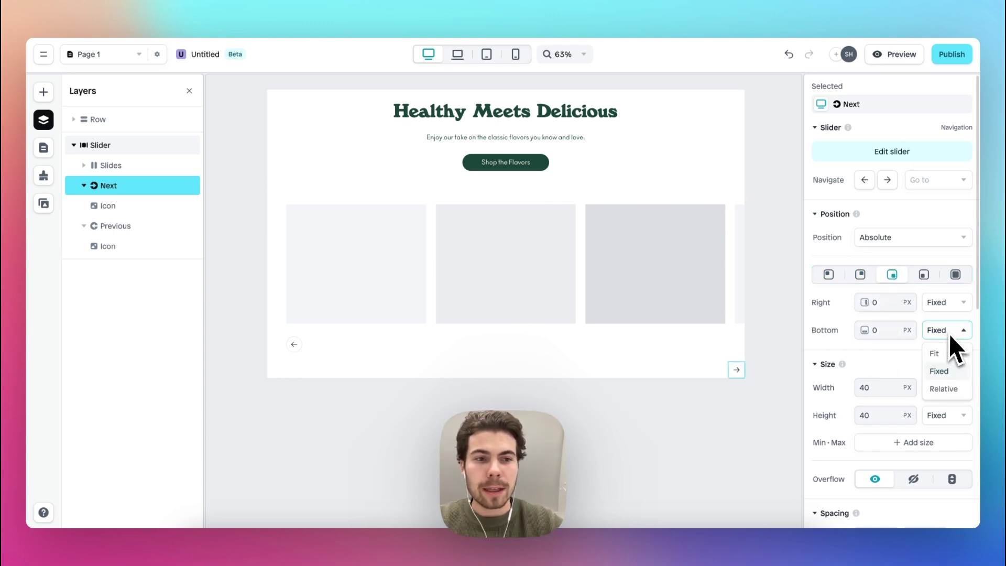
{"action": "left_click", "coordinate": [951, 391]}
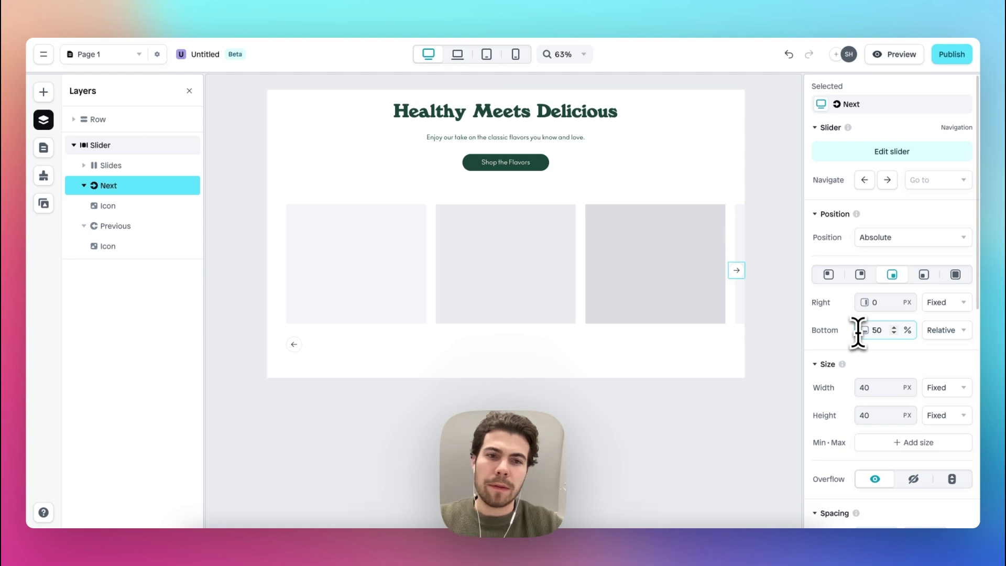
{"action": "scroll", "coordinate": [715, 277], "scroll_direction": "up", "scroll_amount": 3}
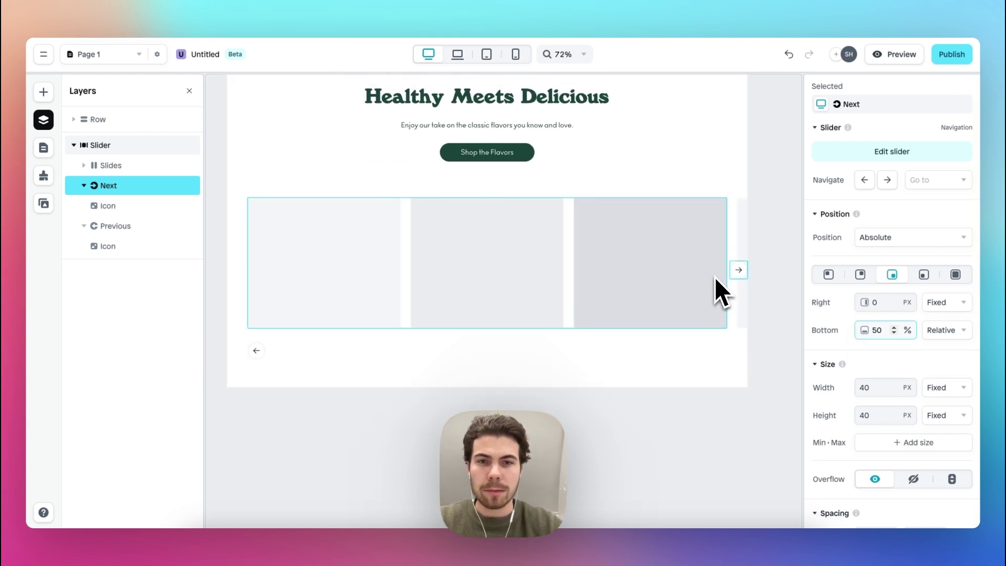
{"action": "scroll", "coordinate": [716, 278], "scroll_direction": "down", "scroll_amount": 3}
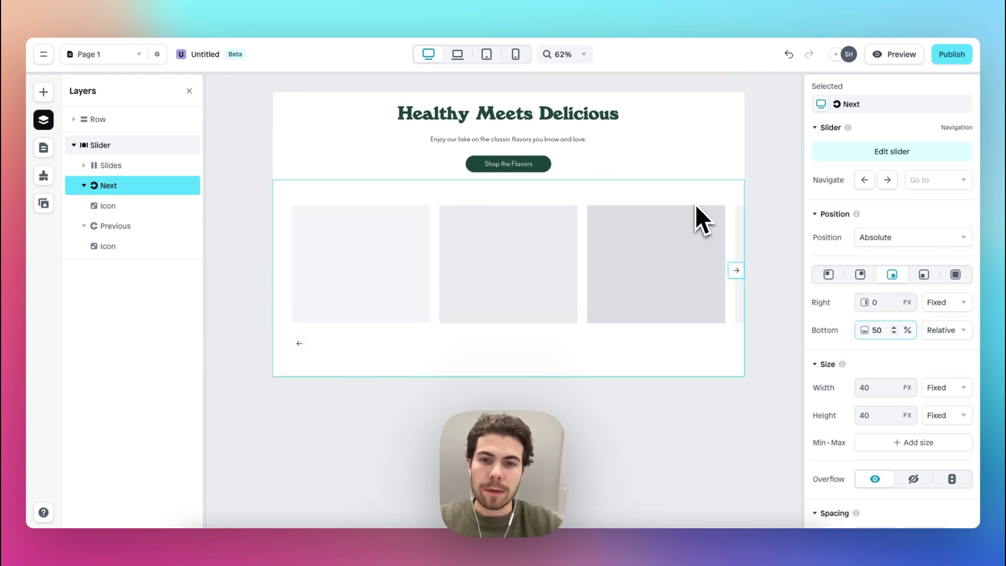
Position the Previous arrow absolutely from the slider's bottom-left corner with a relative bottom offset of 50%.
{"action": "left_click", "coordinate": [300, 344]}
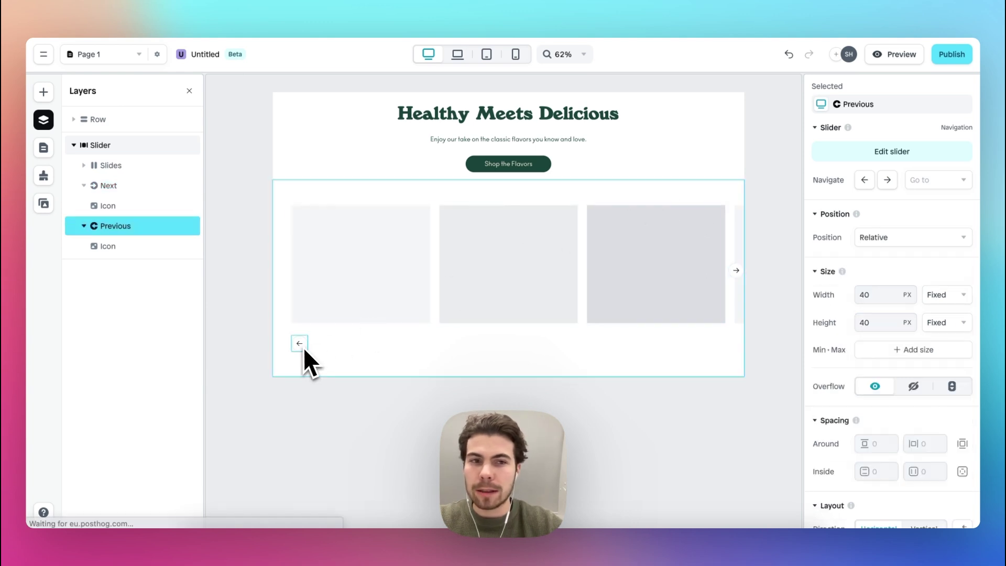
{"action": "left_click", "coordinate": [892, 237]}
{"action": "left_click", "coordinate": [897, 279]}
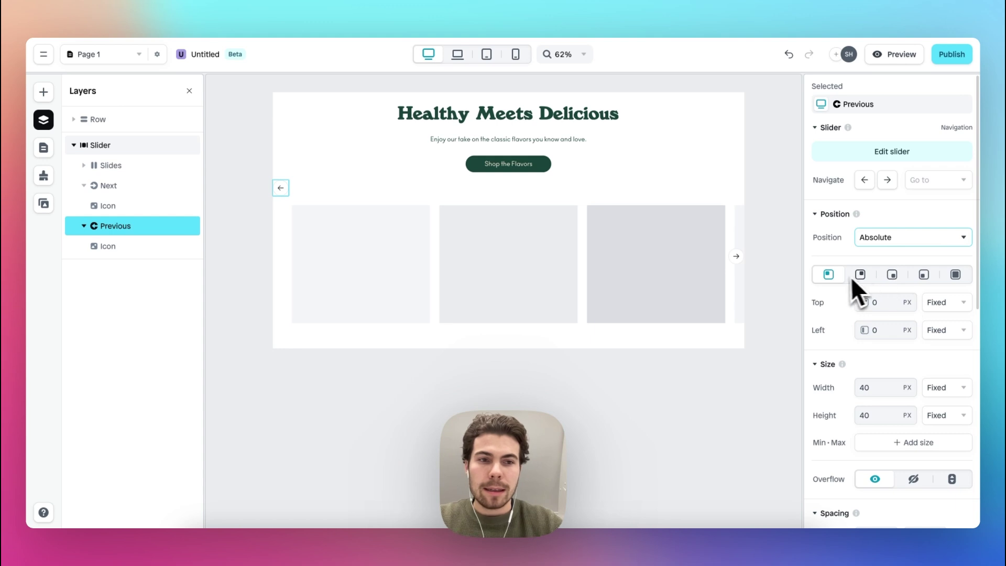
{"action": "left_click", "coordinate": [929, 278]}
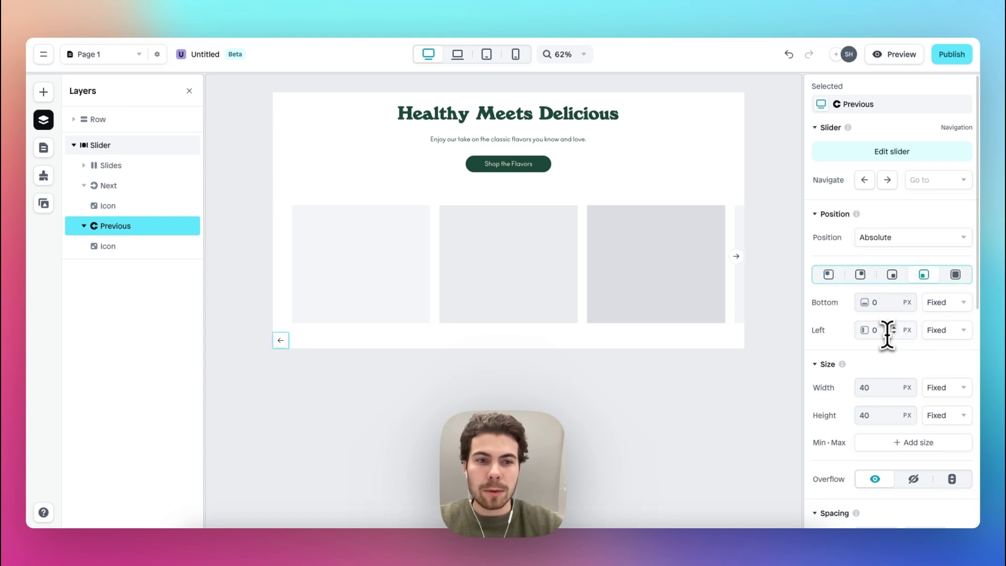
{"action": "left_click", "coordinate": [858, 304]}
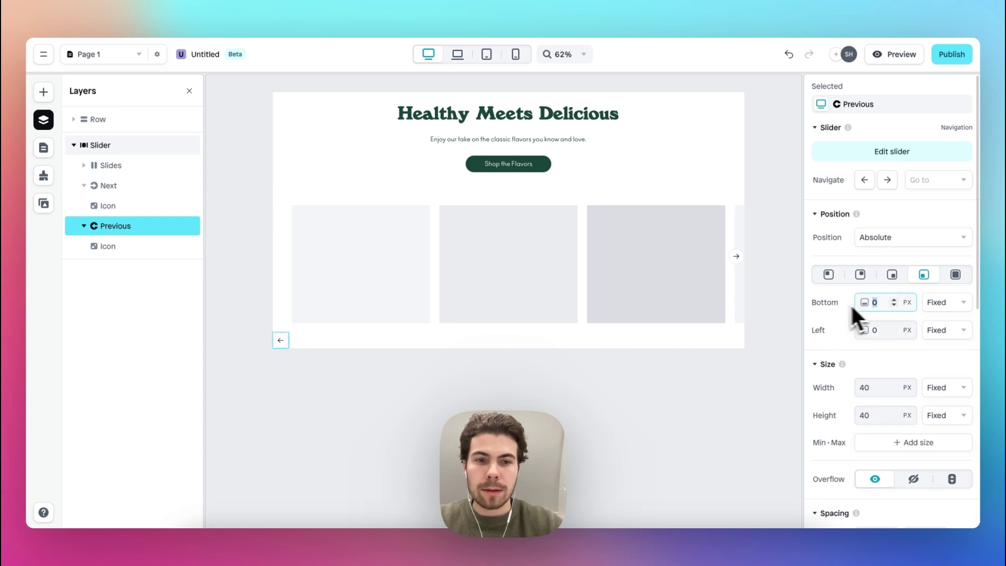
{"action": "left_click", "coordinate": [950, 308]}
{"action": "left_click", "coordinate": [944, 360]}
{"action": "type", "text": "50"}
{"action": "left_click", "coordinate": [705, 386]}
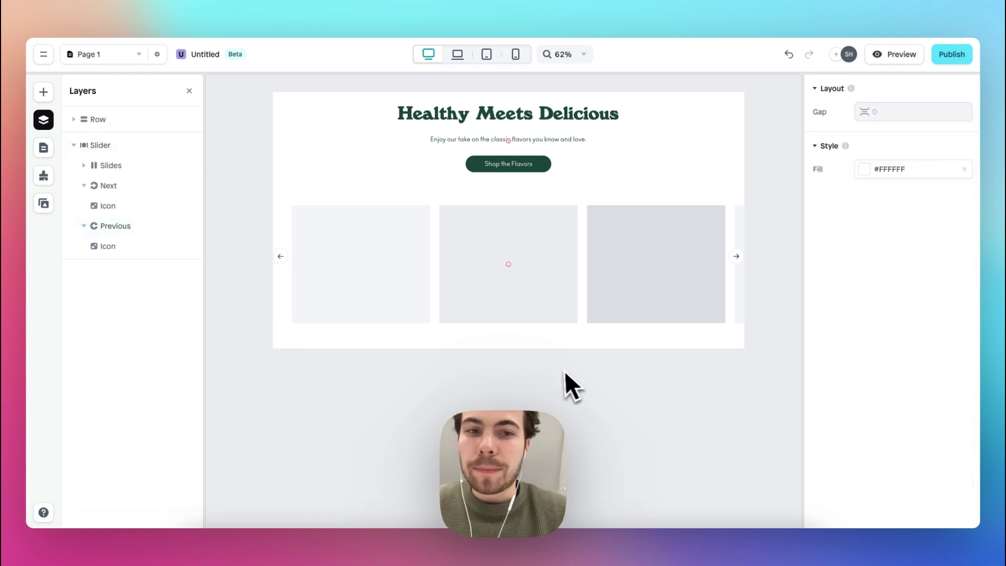
Set the relative bottom offset of both the Previous and Next arrows to 45%.
{"action": "scroll", "coordinate": [413, 285], "scroll_direction": "up", "scroll_amount": 3}
{"action": "scroll", "coordinate": [413, 285], "scroll_direction": "down", "scroll_amount": 3}
{"action": "scroll", "coordinate": [413, 285], "scroll_direction": "right", "scroll_amount": 1}
{"action": "left_click", "coordinate": [294, 257]}
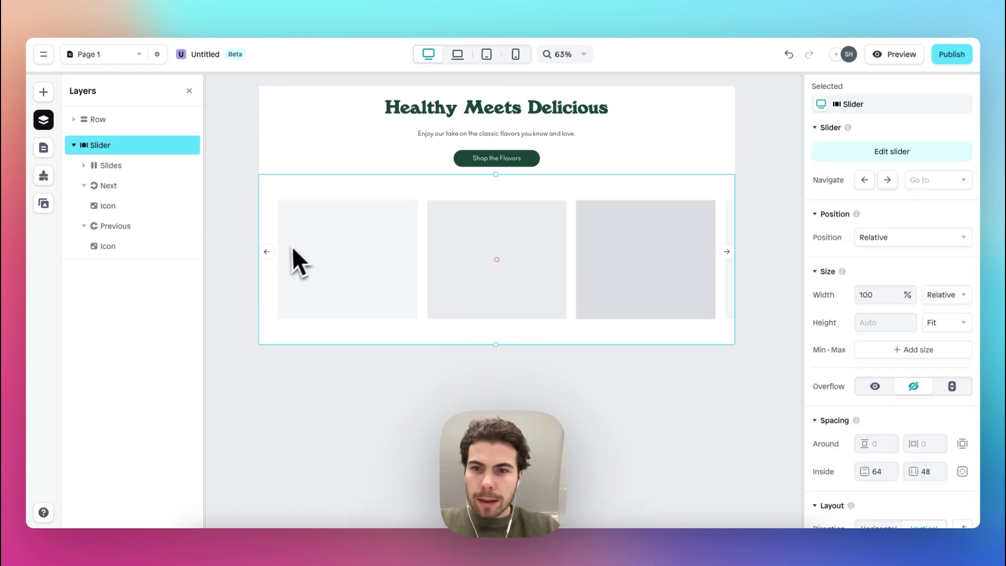
{"action": "left_click", "coordinate": [269, 257]}
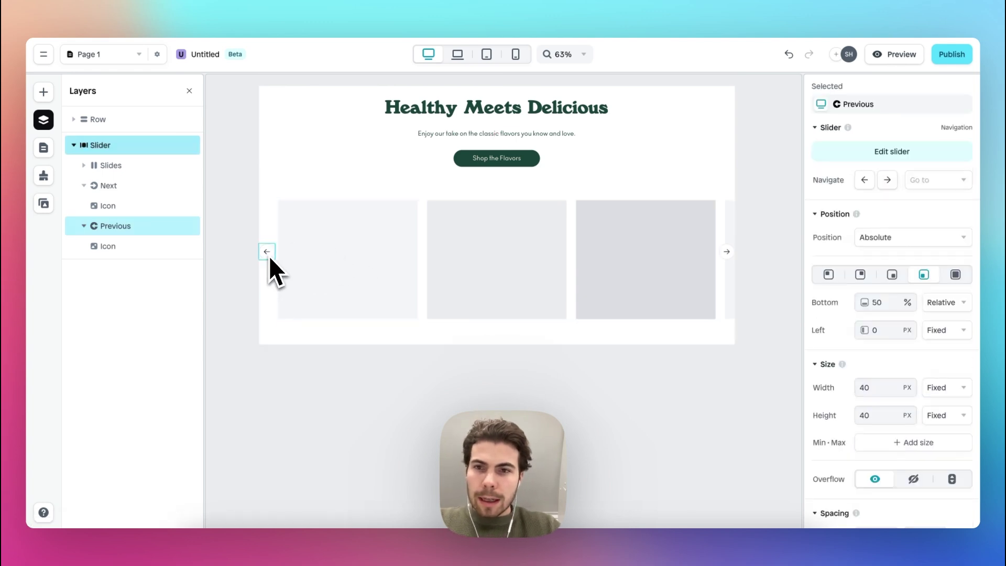
{"action": "left_click", "coordinate": [899, 308]}
{"action": "type", "text": "40"}
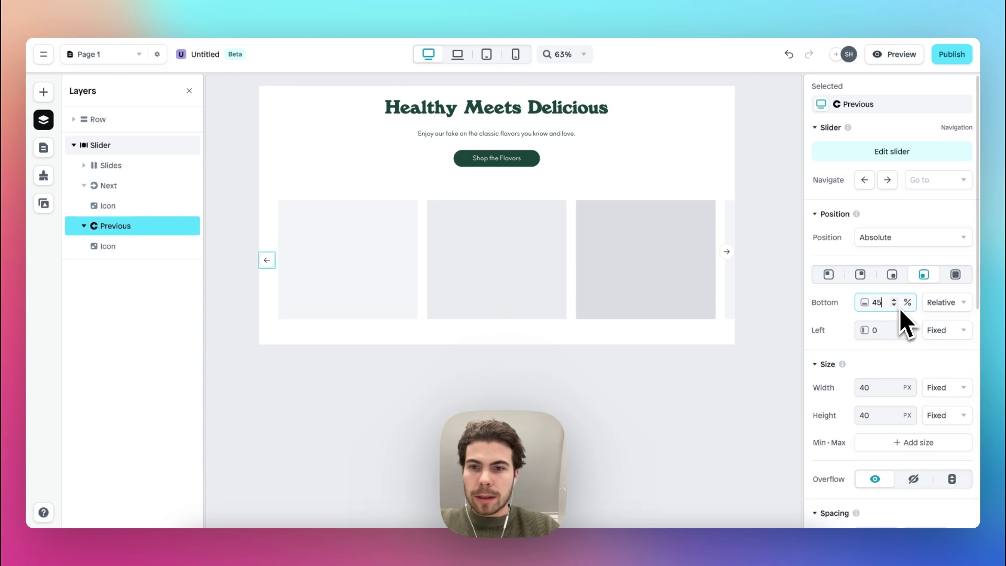
{"action": "left_click", "coordinate": [727, 252]}
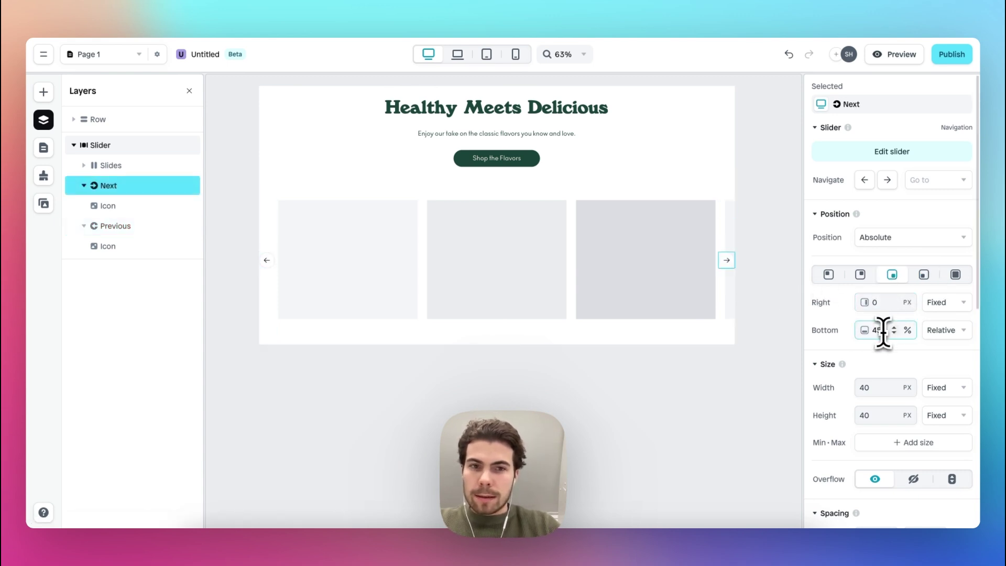
{"action": "left_click", "coordinate": [720, 388]}
{"action": "scroll", "coordinate": [720, 389], "scroll_direction": "right", "scroll_amount": 2}
{"action": "scroll", "coordinate": [720, 389], "scroll_direction": "down", "scroll_amount": 1}
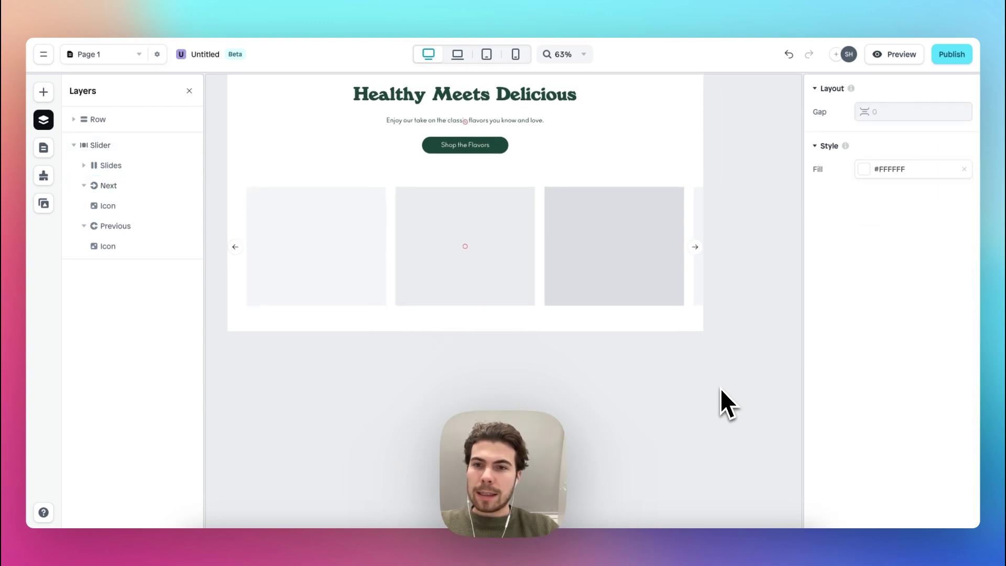
Set the Previous arrow's left offset and the Next arrow's right offset to 24 px each.
{"action": "left_click", "coordinate": [415, 218]}
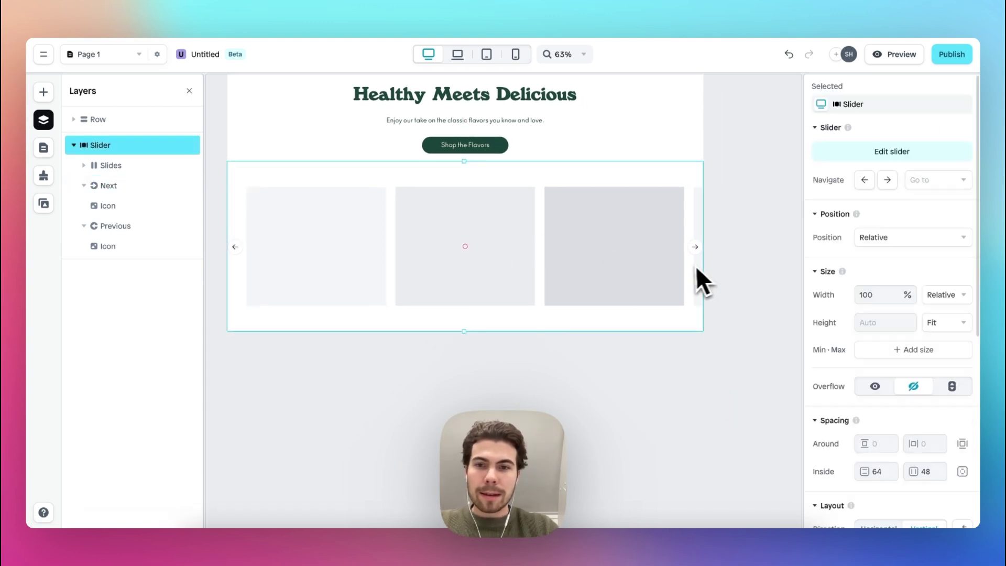
{"action": "scroll", "coordinate": [427, 258], "scroll_direction": "left", "scroll_amount": 2}
{"action": "scroll", "coordinate": [272, 259], "scroll_direction": "up", "scroll_amount": 5}
{"action": "scroll", "coordinate": [273, 259], "scroll_direction": "up", "scroll_amount": 2}
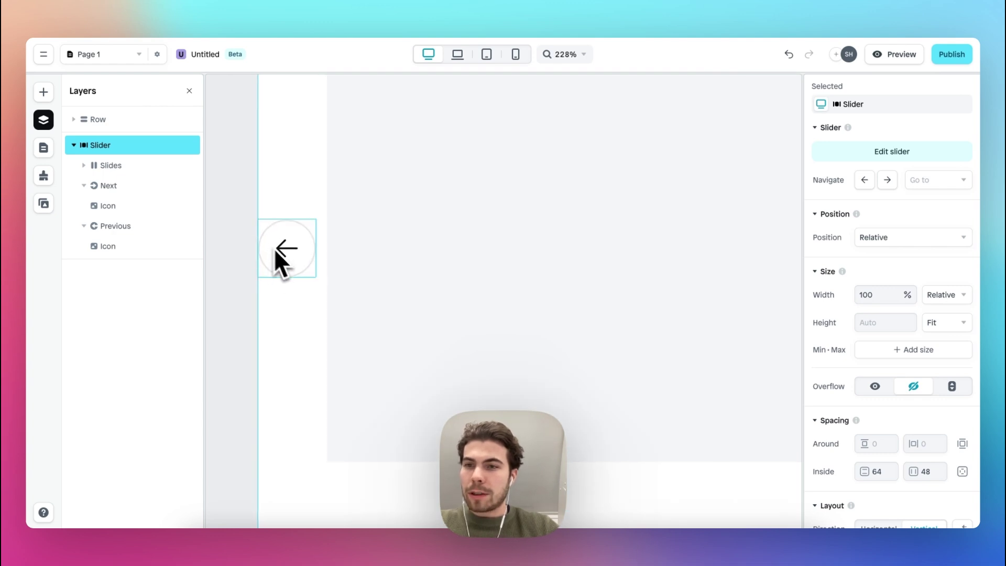
{"action": "scroll", "coordinate": [262, 244], "scroll_direction": "down", "scroll_amount": 8}
{"action": "scroll", "coordinate": [296, 235], "scroll_direction": "up", "scroll_amount": 1}
{"action": "scroll", "coordinate": [865, 322], "scroll_direction": "down", "scroll_amount": 3}
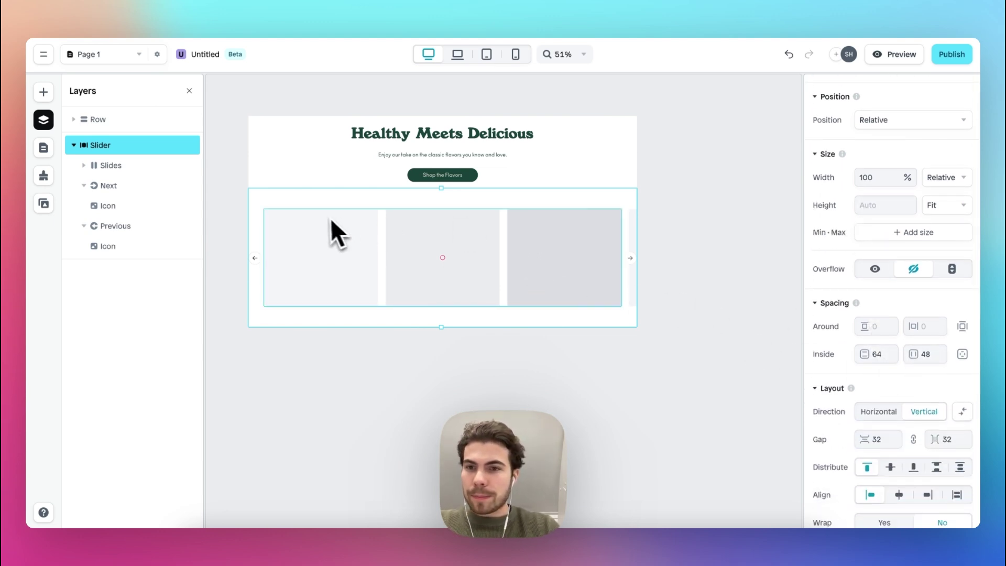
{"action": "left_click", "coordinate": [255, 259]}
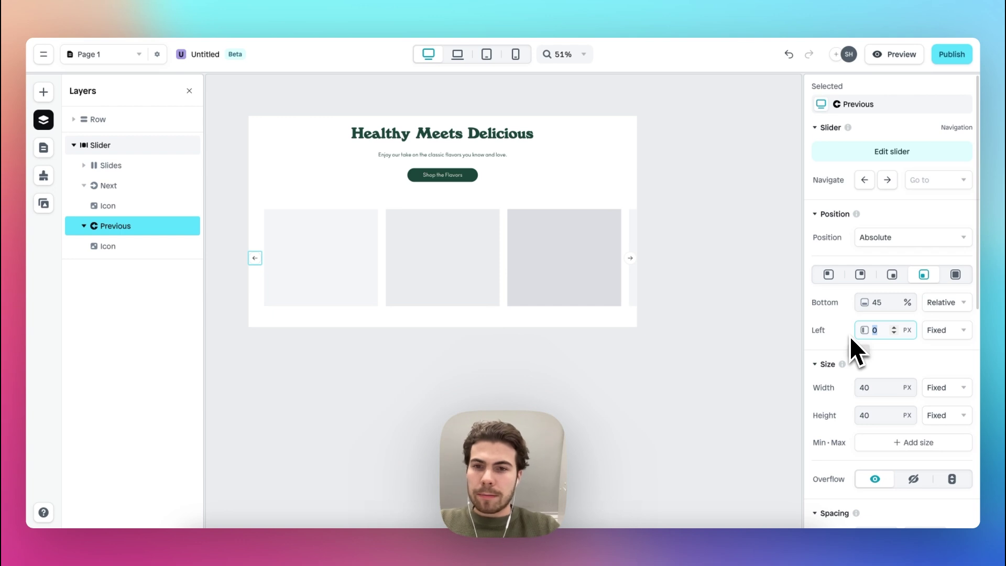
{"action": "type", "text": "24"}
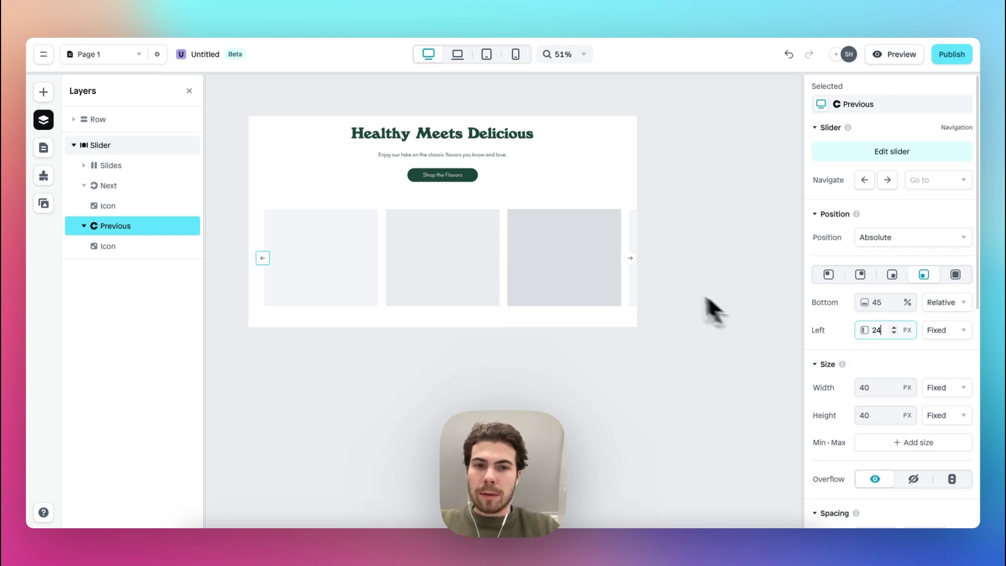
{"action": "left_click", "coordinate": [631, 258]}
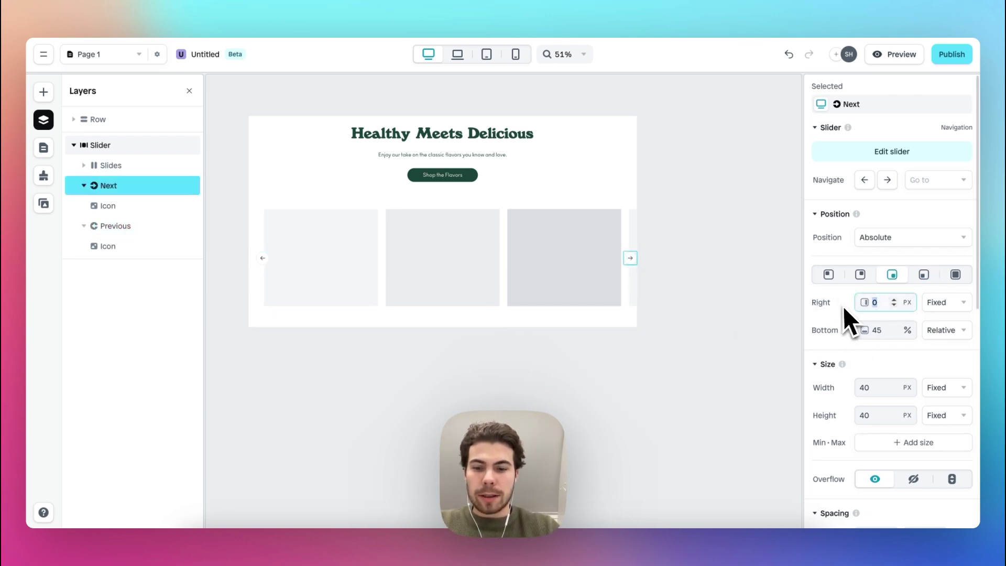
{"action": "type", "text": "24"}
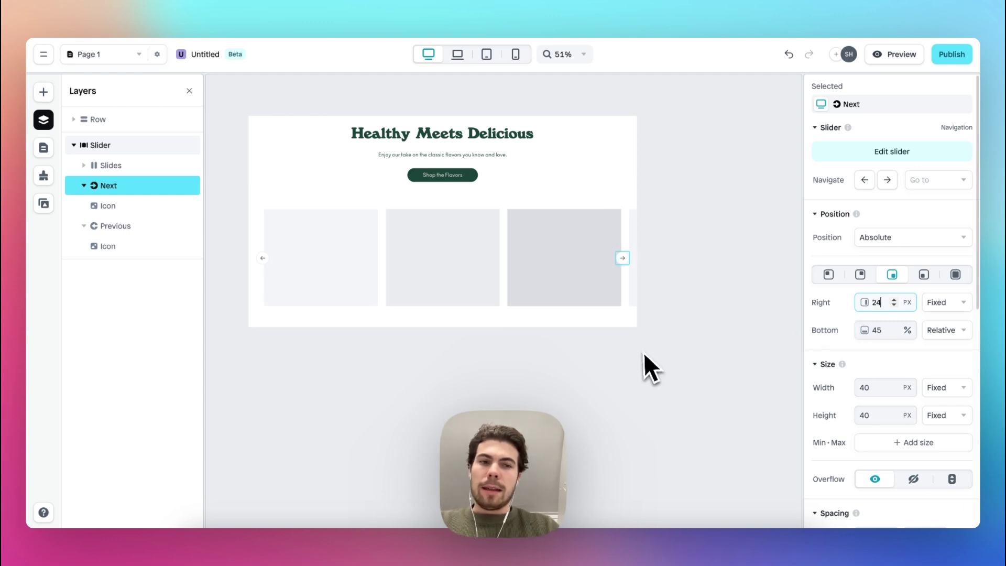
{"action": "left_click", "coordinate": [627, 358]}
{"action": "scroll", "coordinate": [508, 291], "scroll_direction": "left", "scroll_amount": 1}
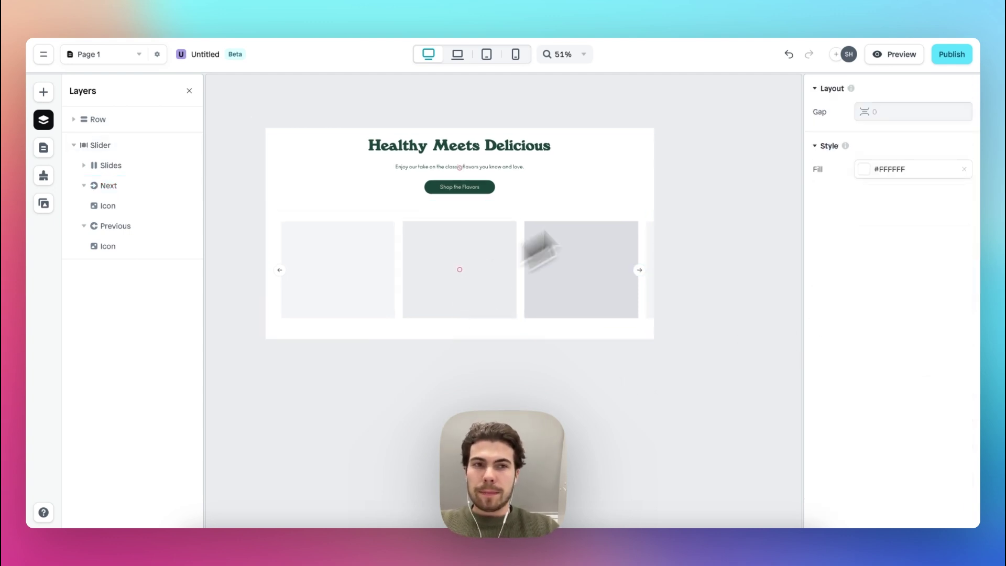
Preview the page, test the slider's Next and Previous arrows, and return to the editor.
{"action": "left_click", "coordinate": [885, 59]}
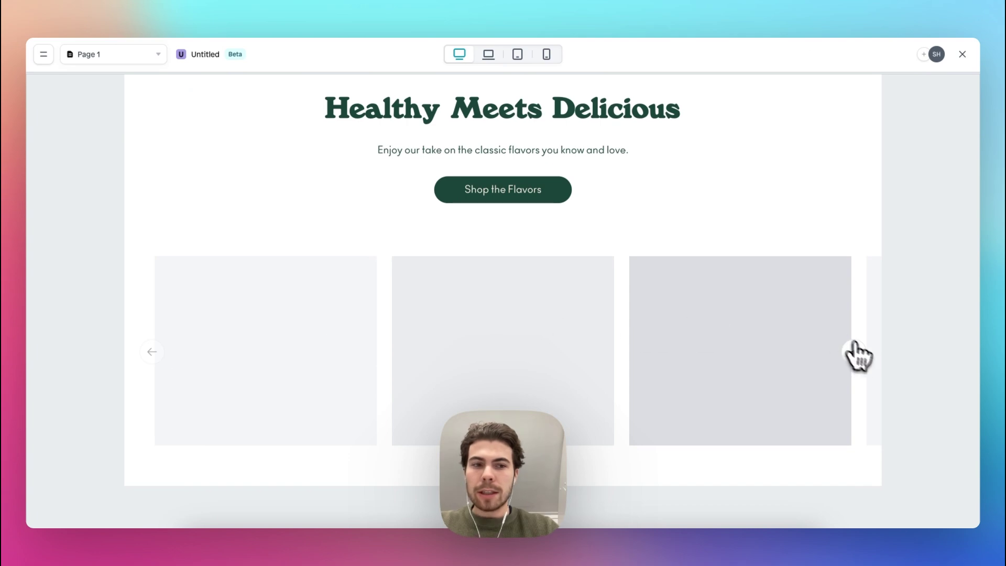
{"action": "left_click", "coordinate": [854, 353]}
{"action": "left_click", "coordinate": [152, 352]}
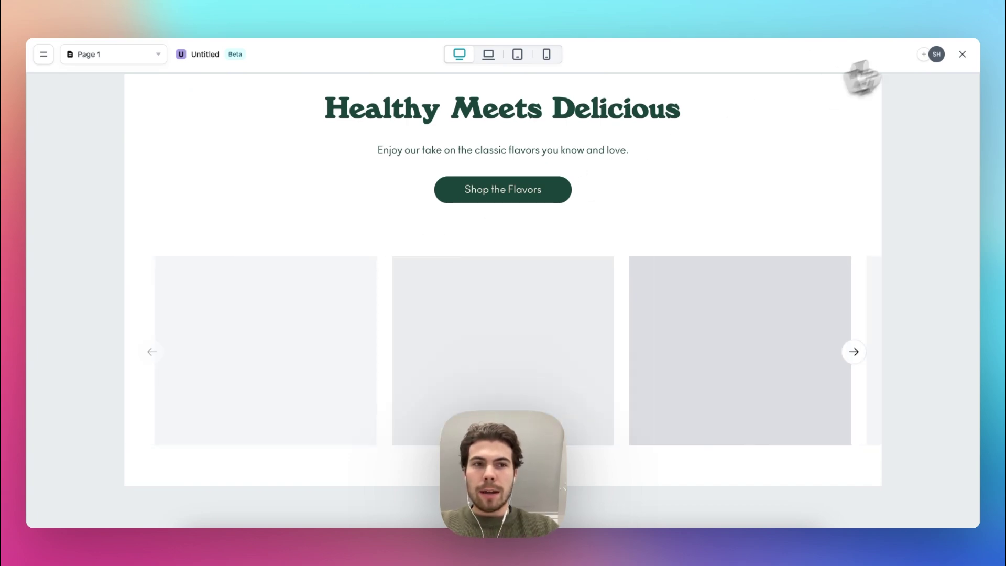
{"action": "left_click", "coordinate": [963, 54]}
Select the first slide, switch to Olipop's website and swipe through its can carousel.
{"action": "left_click", "coordinate": [363, 262]}
{"action": "left_click", "coordinate": [363, 263]}
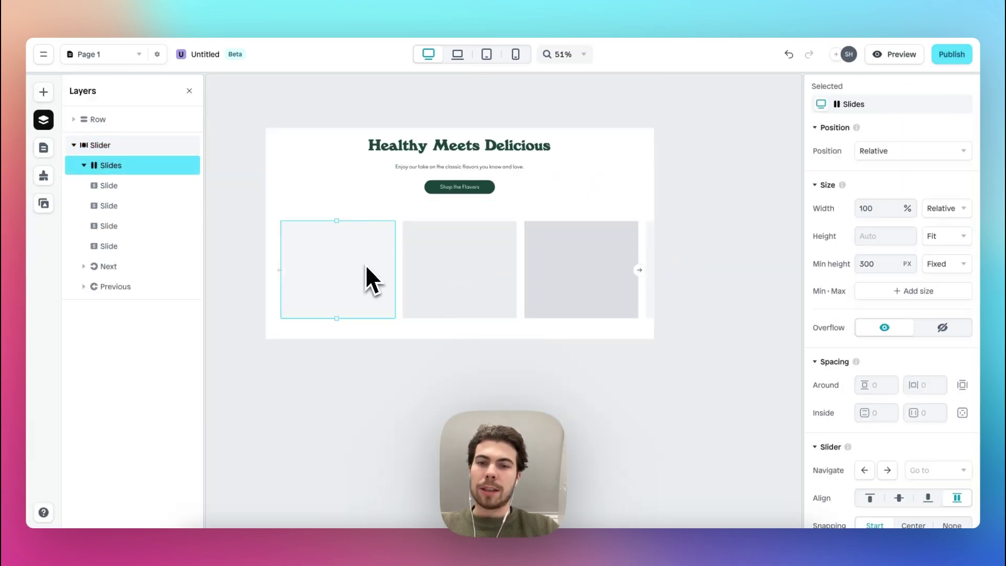
{"action": "left_click", "coordinate": [367, 266]}
{"action": "left_click", "coordinate": [213, 17]}
{"action": "scroll", "coordinate": [482, 220], "scroll_direction": "up", "scroll_amount": 3}
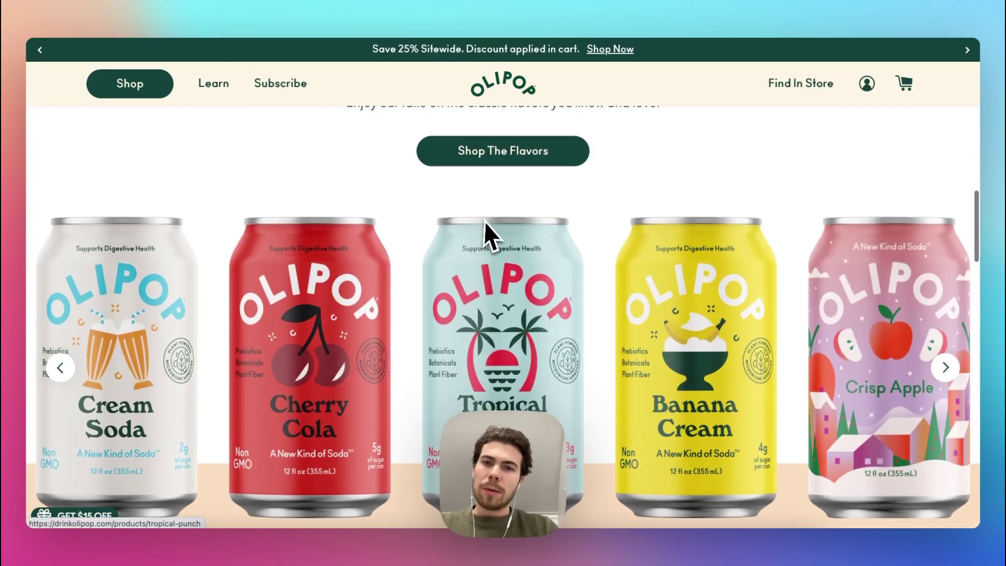
{"action": "scroll", "coordinate": [367, 197], "scroll_direction": "down", "scroll_amount": 3}
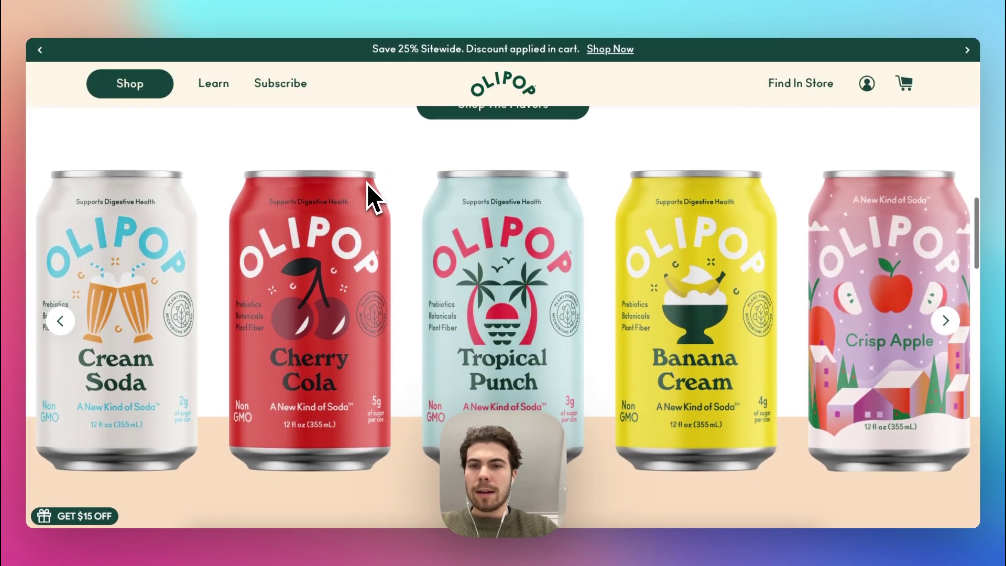
{"action": "left_click_drag", "start_coordinate": [542, 264], "coordinate": [393, 277]}
{"action": "left_click_drag", "start_coordinate": [649, 258], "coordinate": [472, 267]}
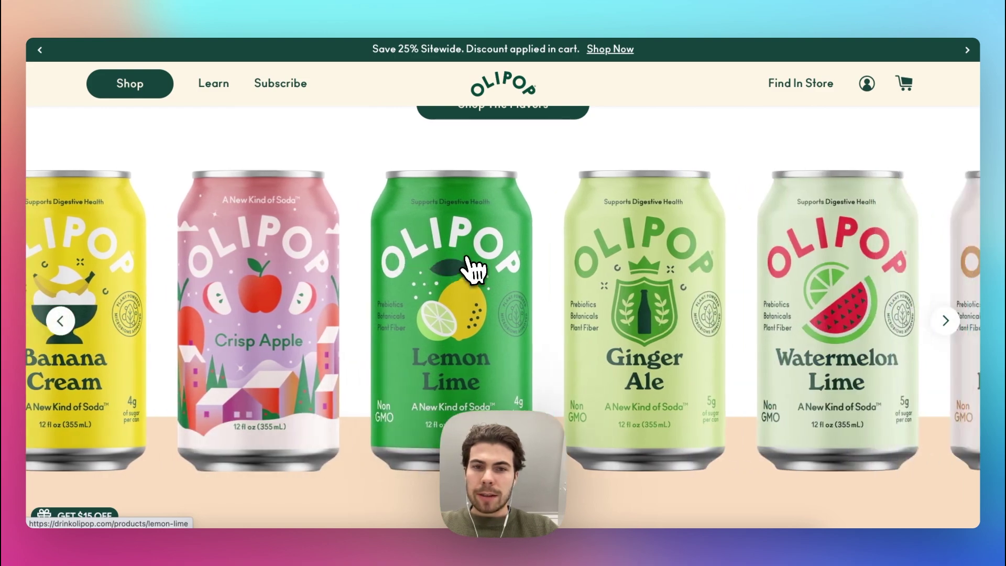
{"action": "scroll", "coordinate": [668, 244], "scroll_direction": "right", "scroll_amount": 10}
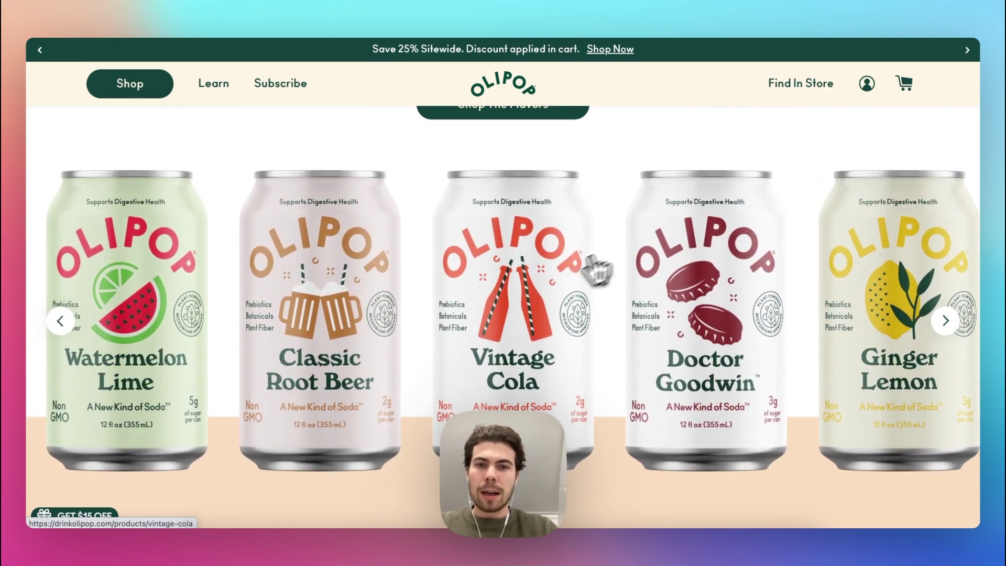
Open the Vintage Cola product page from the can carousel, and return to the page builder.
{"action": "left_click", "coordinate": [517, 280]}
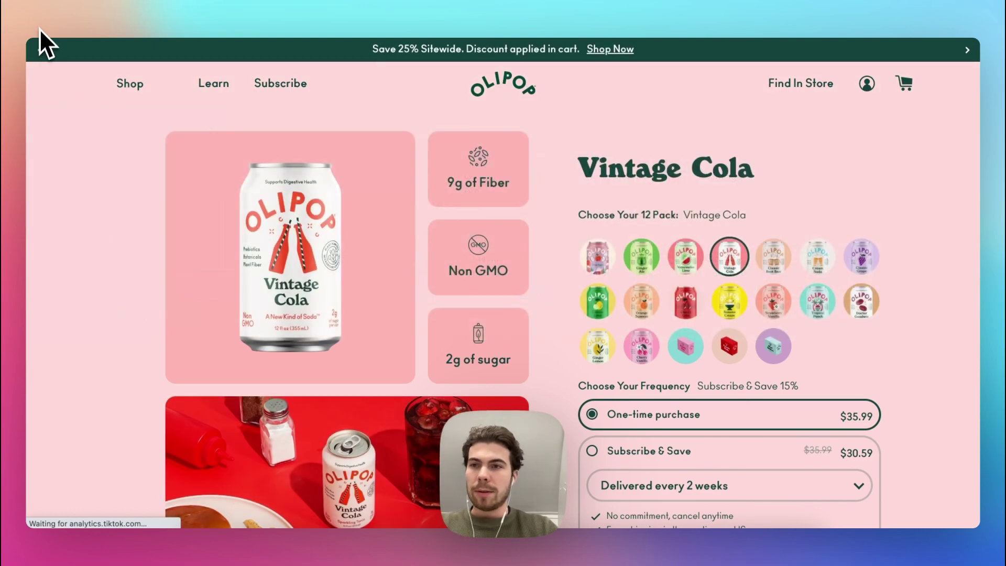
{"action": "left_click", "coordinate": [40, 27]}
{"action": "mouse_move", "coordinate": [130, 83]}
{"action": "scroll", "coordinate": [606, 254], "scroll_direction": "up", "scroll_amount": 3}
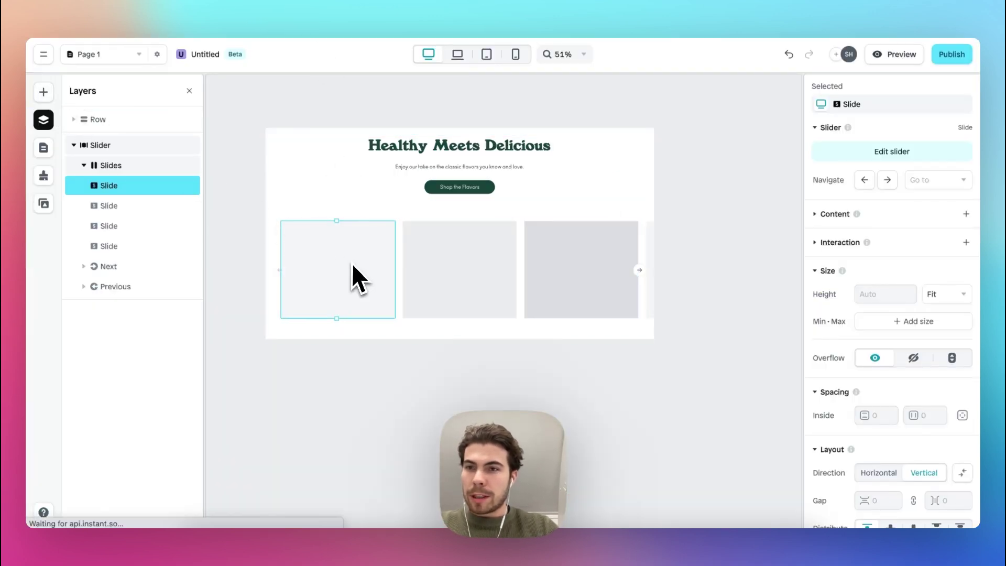
Insert an Image element into the slider's first slide.
{"action": "left_click", "coordinate": [52, 93]}
{"action": "mouse_move", "coordinate": [148, 265]}
{"action": "left_click_drag", "start_coordinate": [252, 269], "coordinate": [346, 272]}
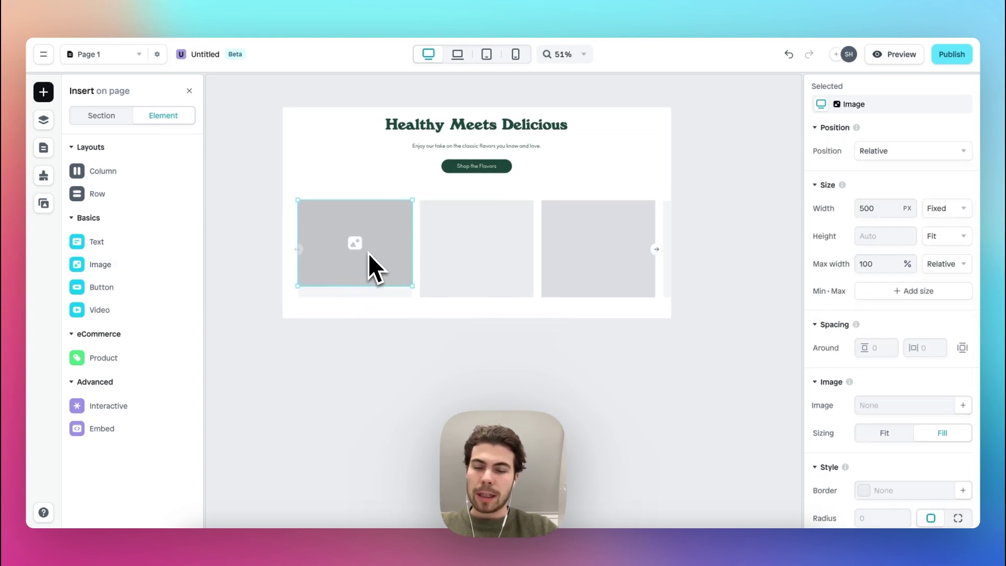
Assign the Watermelon Lime can picture to the image in the first slide.
{"action": "left_click", "coordinate": [387, 292]}
{"action": "scroll", "coordinate": [942, 344], "scroll_direction": "down", "scroll_amount": 1}
{"action": "scroll", "coordinate": [946, 356], "scroll_direction": "down", "scroll_amount": 5}
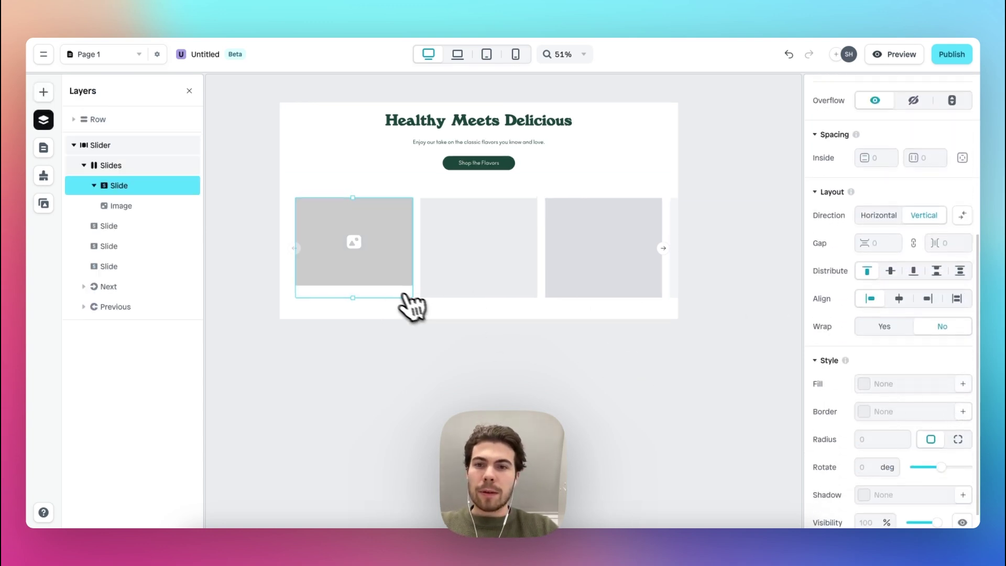
{"action": "scroll", "coordinate": [415, 303], "scroll_direction": "up", "scroll_amount": 3}
{"action": "left_click", "coordinate": [379, 224]}
{"action": "scroll", "coordinate": [867, 362], "scroll_direction": "down", "scroll_amount": 1}
{"action": "scroll", "coordinate": [867, 362], "scroll_direction": "down", "scroll_amount": 2}
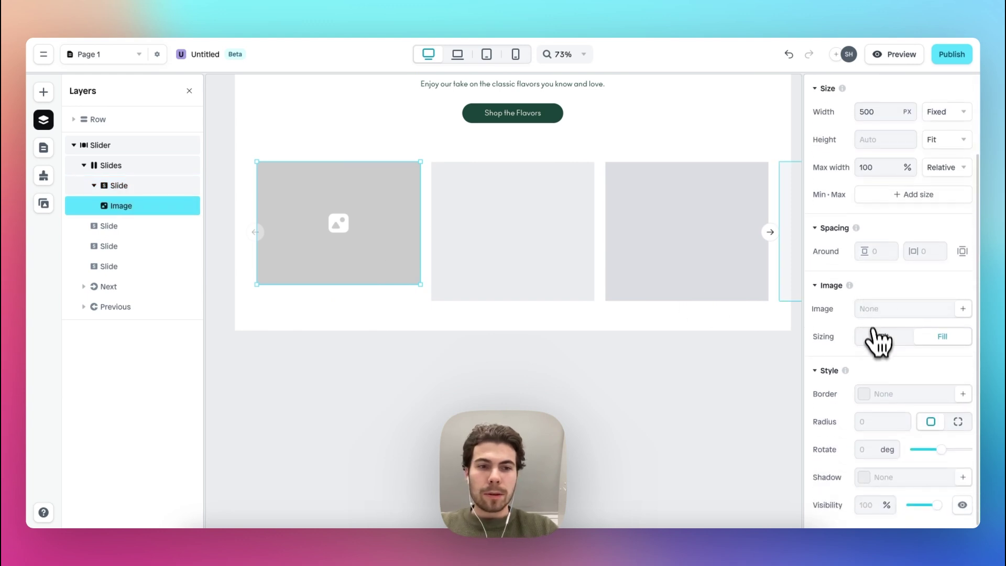
{"action": "left_click", "coordinate": [867, 310]}
{"action": "left_click", "coordinate": [744, 288]}
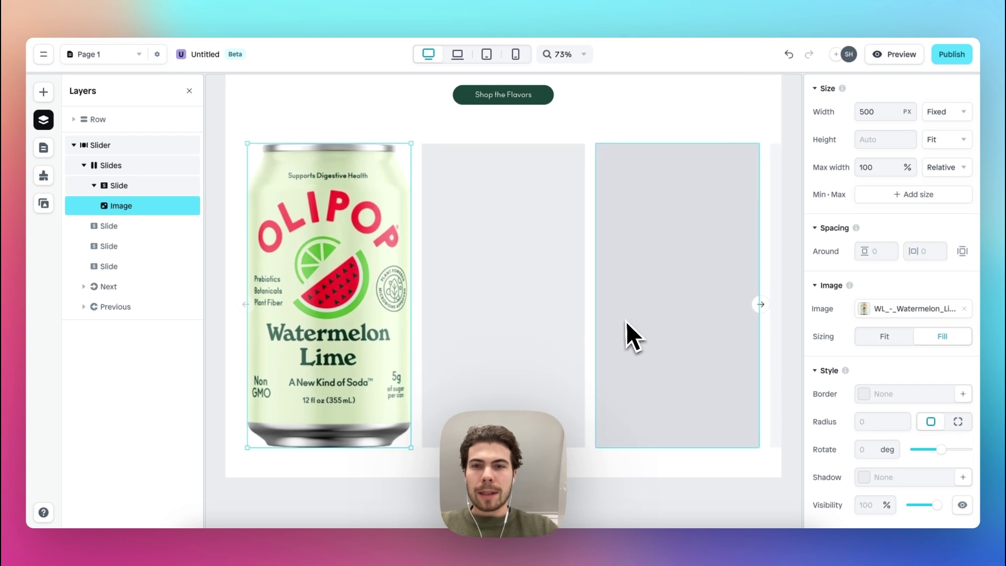
Give the can image a fixed height of 500 px and set its sizing to Fit.
{"action": "scroll", "coordinate": [624, 322], "scroll_direction": "down", "scroll_amount": 3}
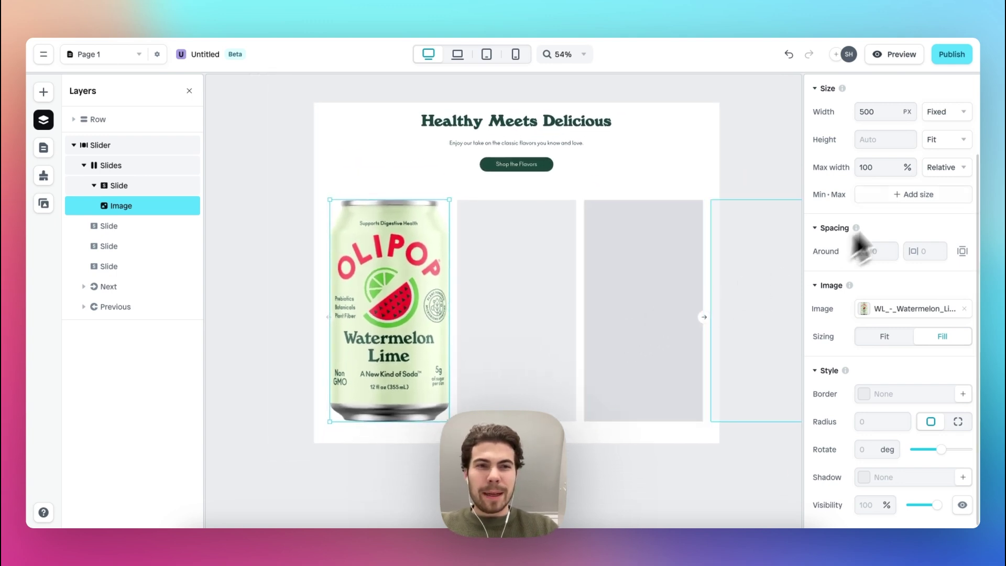
{"action": "scroll", "coordinate": [905, 192], "scroll_direction": "up", "scroll_amount": 1}
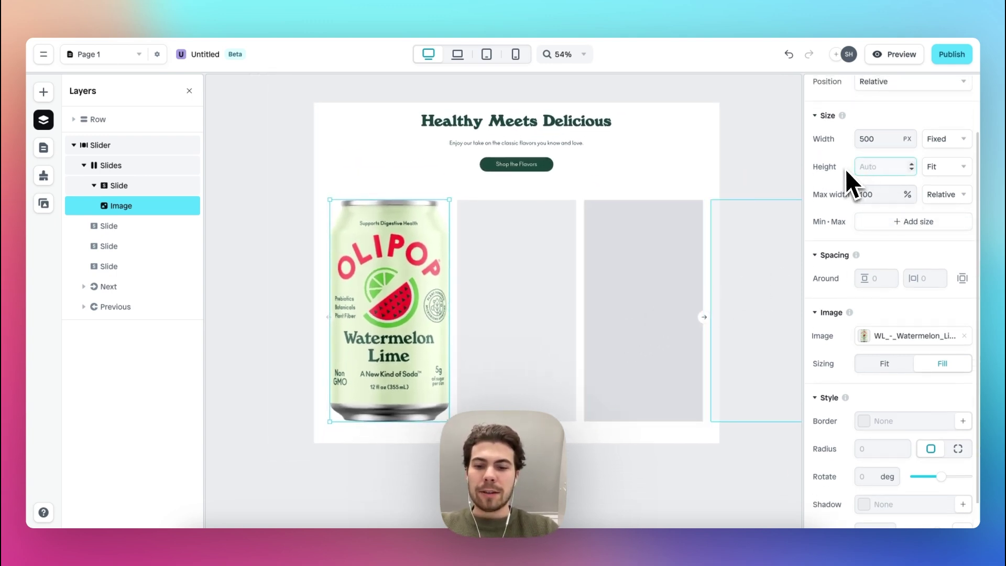
{"action": "type", "text": "500"}
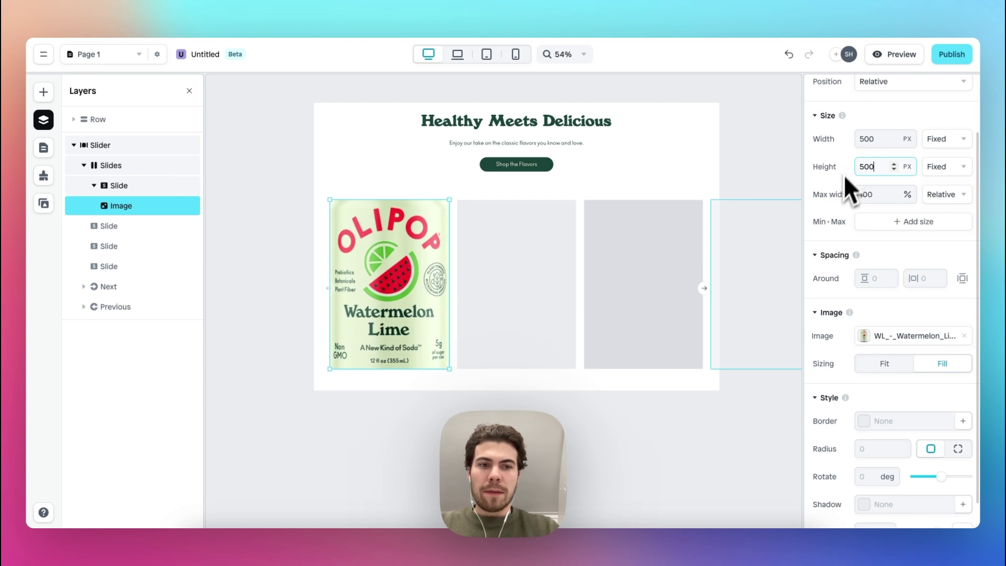
{"action": "left_click", "coordinate": [885, 364]}
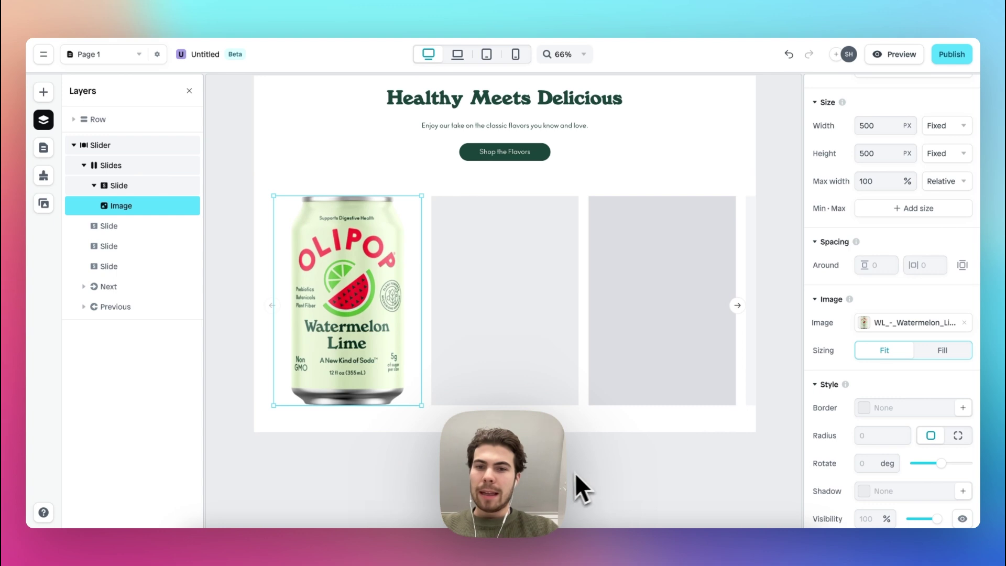
{"action": "left_click", "coordinate": [567, 473]}
Duplicate the slide with the Watermelon Lime can until the slider holds seven can slides.
{"action": "left_click", "coordinate": [367, 327]}
{"action": "left_click", "coordinate": [366, 326]}
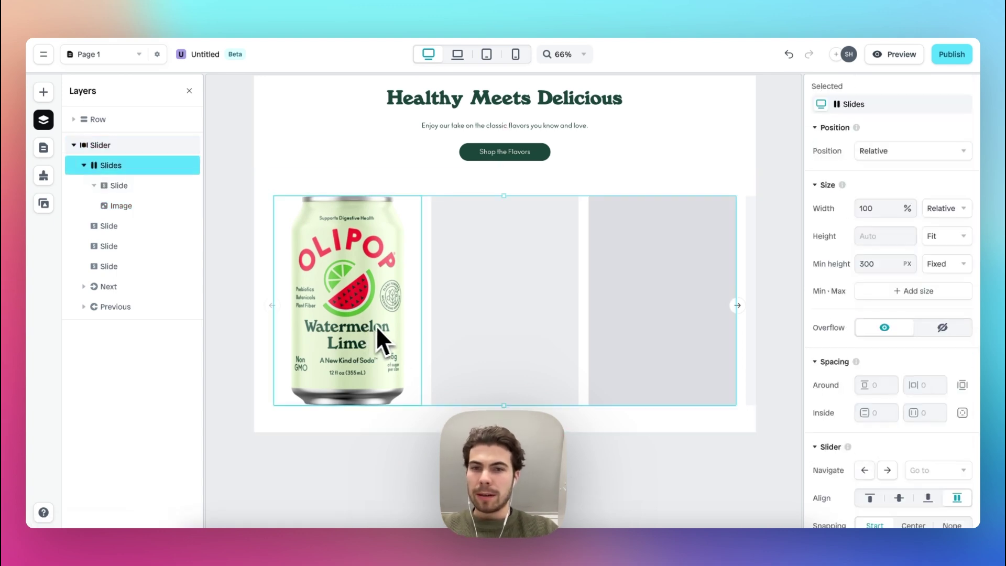
{"action": "scroll", "coordinate": [398, 332], "scroll_direction": "down", "scroll_amount": 1}
{"action": "left_click", "coordinate": [334, 291]}
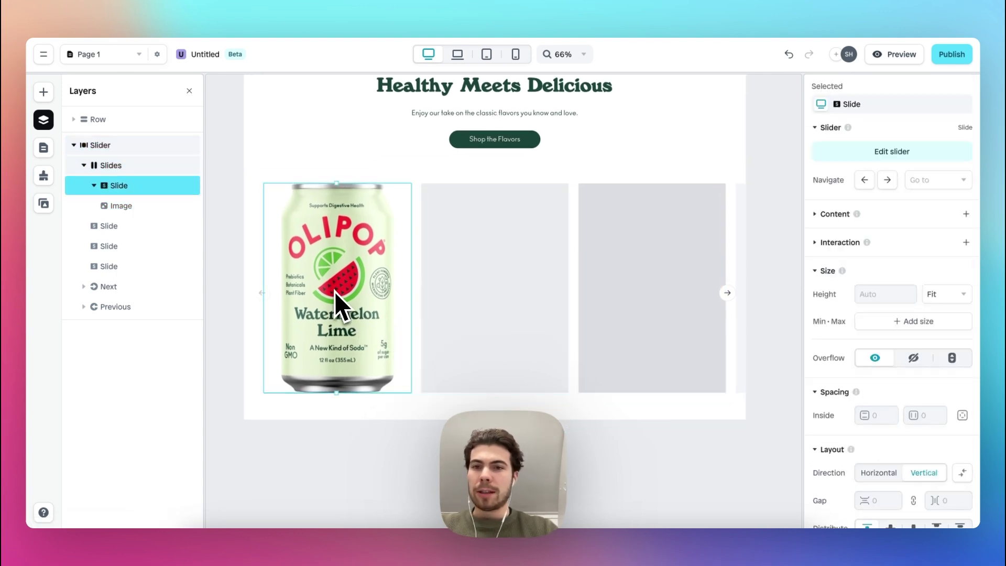
{"action": "scroll", "coordinate": [348, 298], "scroll_direction": "up", "scroll_amount": 1}
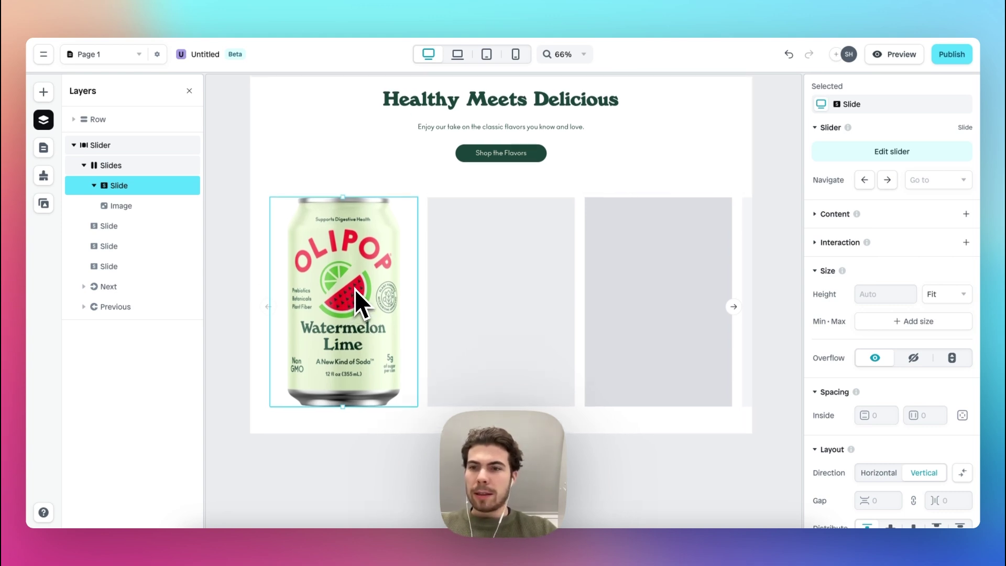
{"action": "key", "text": "super+d"}
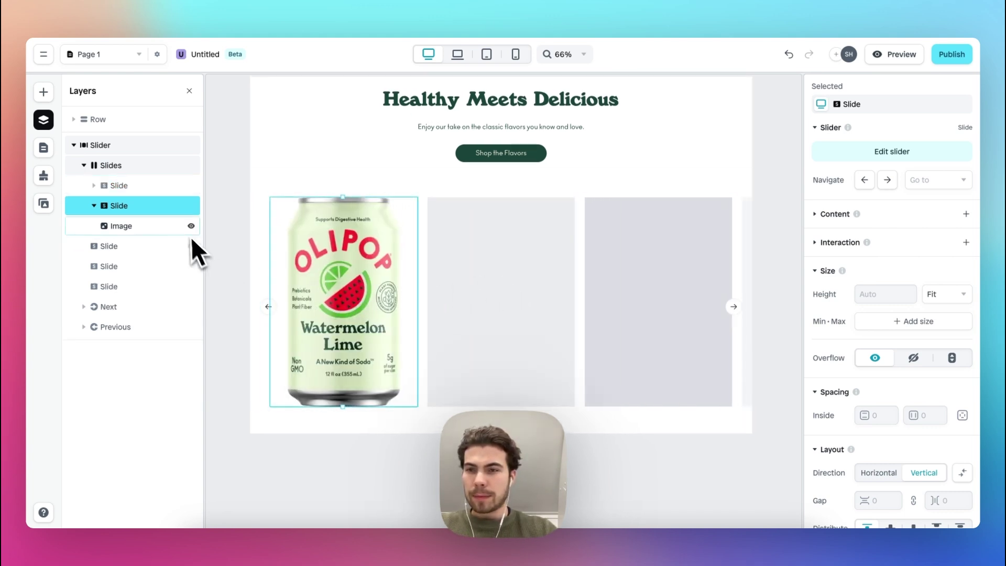
{"action": "key", "text": "super+d"}
{"action": "key", "text": "super+d"}
{"action": "key", "text": "super+d"}
{"action": "key", "text": "super+d"}
{"action": "key", "text": "super+d"}
Delete the three empty placeholder slides after the can slides.
{"action": "left_click", "coordinate": [123, 349]}
{"action": "key", "text": "BackSpace"}
{"action": "left_click", "coordinate": [124, 348]}
{"action": "key", "text": "BackSpace"}
{"action": "left_click", "coordinate": [119, 348]}
{"action": "key", "text": "BackSpace"}
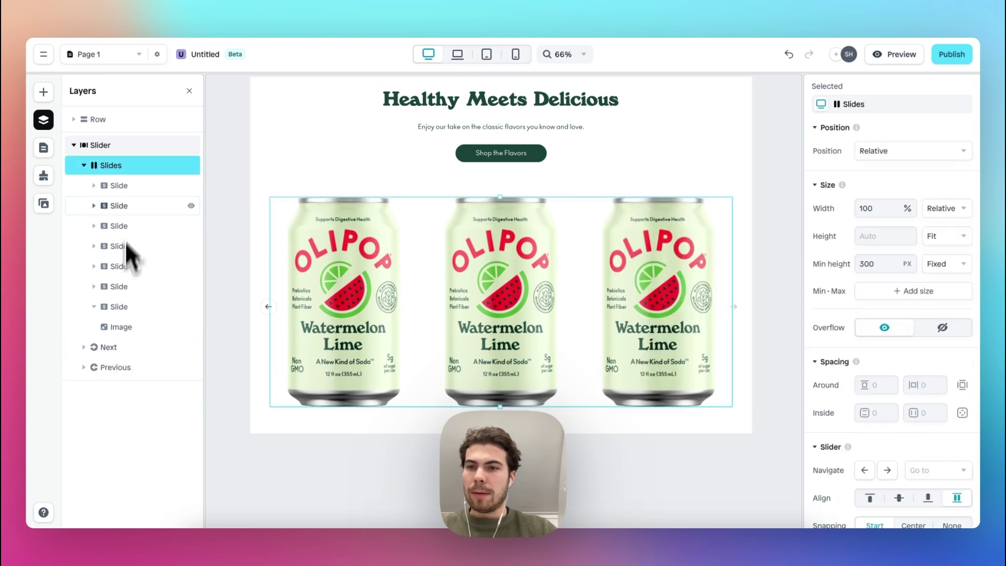
Assign the Ginger Lemon, Lemon Lime, Classic Root Beer, Crisp Apple, Ginger Ale and Cherry Vanilla can pictures to the copied slides.
{"action": "left_click", "coordinate": [128, 204]}
{"action": "scroll", "coordinate": [834, 367], "scroll_direction": "down", "scroll_amount": 2}
{"action": "scroll", "coordinate": [833, 367], "scroll_direction": "down", "scroll_amount": 3}
{"action": "left_click", "coordinate": [140, 204]}
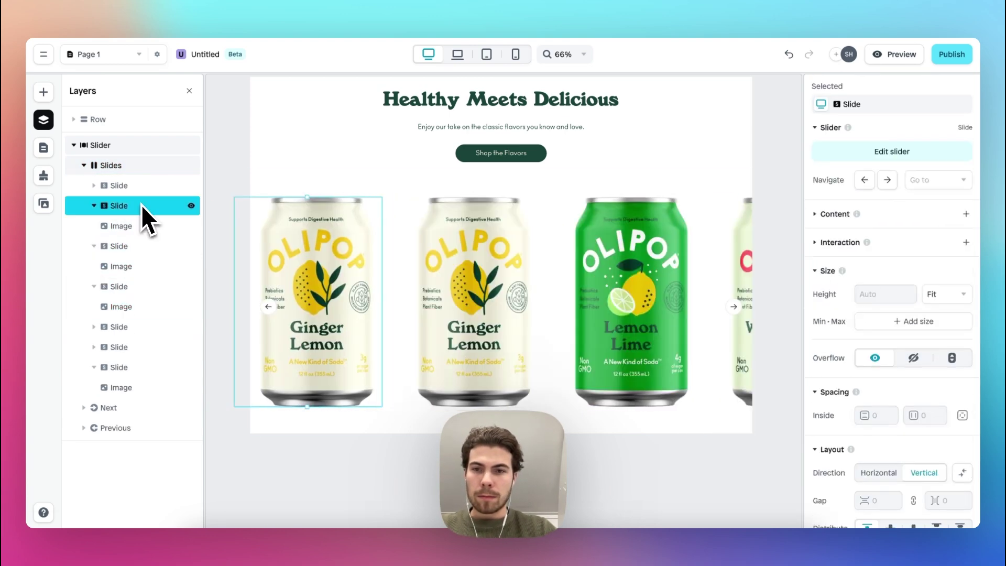
{"action": "left_click", "coordinate": [140, 326]}
{"action": "left_click", "coordinate": [912, 387]}
{"action": "left_click", "coordinate": [121, 387]}
{"action": "scroll", "coordinate": [730, 406], "scroll_direction": "down", "scroll_amount": 2}
{"action": "left_click", "coordinate": [730, 376]}
{"action": "left_click", "coordinate": [121, 427]}
{"action": "left_click", "coordinate": [730, 397]}
{"action": "left_click", "coordinate": [913, 388]}
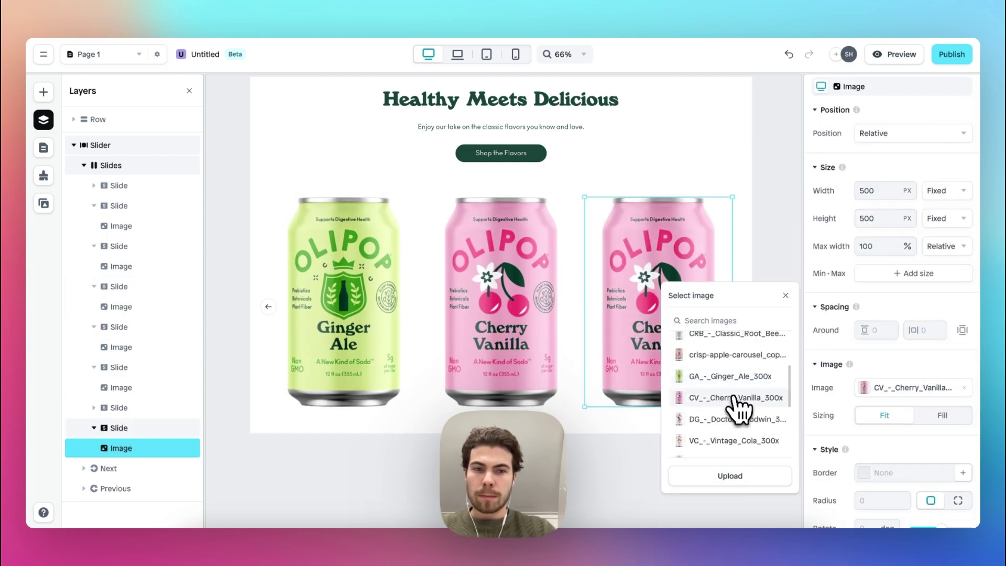
Duplicate further slides and give them the Doctor Goodwin, Vintage Cola, Cream Soda, Classic Grape, Cherry Cola and Strawberry Vanilla can pictures.
{"action": "left_click", "coordinate": [730, 419]}
{"action": "key", "text": "ctrl+d"}
{"action": "left_click", "coordinate": [913, 301]}
{"action": "left_click", "coordinate": [710, 309]}
{"action": "key", "text": "ctrl+d"}
{"action": "left_click", "coordinate": [912, 405]}
{"action": "left_click", "coordinate": [725, 386]}
{"action": "scroll", "coordinate": [587, 176], "scroll_direction": "down", "scroll_amount": 2}
{"action": "key", "text": "ctrl+d"}
{"action": "left_click", "coordinate": [912, 405]}
{"action": "left_click", "coordinate": [730, 376]}
{"action": "key", "text": "ctrl+d"}
{"action": "left_click", "coordinate": [730, 398]}
{"action": "left_click", "coordinate": [874, 408]}
{"action": "left_click", "coordinate": [146, 454]}
{"action": "key", "text": "ctrl+d"}
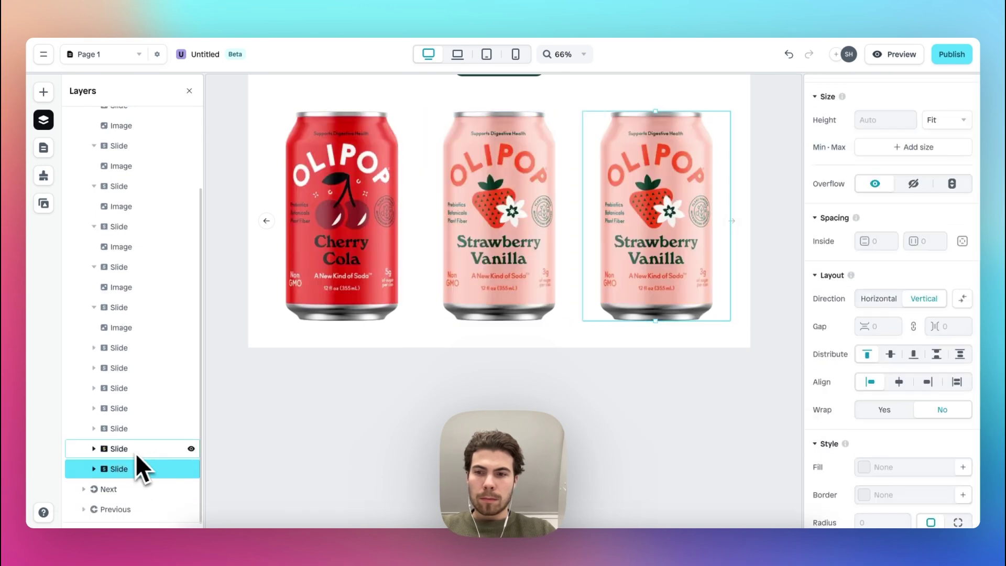
Complete the slider with duplicated slides showing the Orange Squeeze, Tropical Punch and Banana Cream can pictures.
{"action": "left_click", "coordinate": [730, 398]}
{"action": "left_click", "coordinate": [136, 469]}
{"action": "key", "text": "ctrl+d"}
{"action": "left_click", "coordinate": [730, 397]}
{"action": "key", "text": "ctrl+d"}
{"action": "left_click", "coordinate": [730, 397]}
{"action": "left_click", "coordinate": [663, 424]}
{"action": "scroll", "coordinate": [662, 423], "scroll_direction": "down", "scroll_amount": 3}
{"action": "scroll", "coordinate": [663, 424], "scroll_direction": "right", "scroll_amount": 1}
{"action": "scroll", "coordinate": [662, 424], "scroll_direction": "down", "scroll_amount": 1}
{"action": "scroll", "coordinate": [104, 266], "scroll_direction": "up", "scroll_amount": 3}
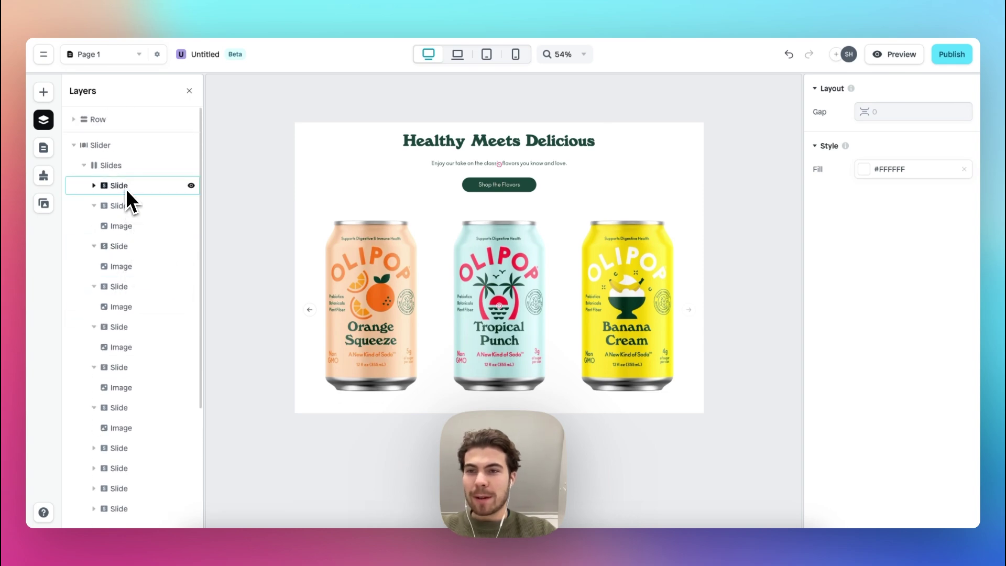
Set the Slides container to show 5 slides at once.
{"action": "left_click_drag", "start_coordinate": [125, 187], "coordinate": [126, 188]}
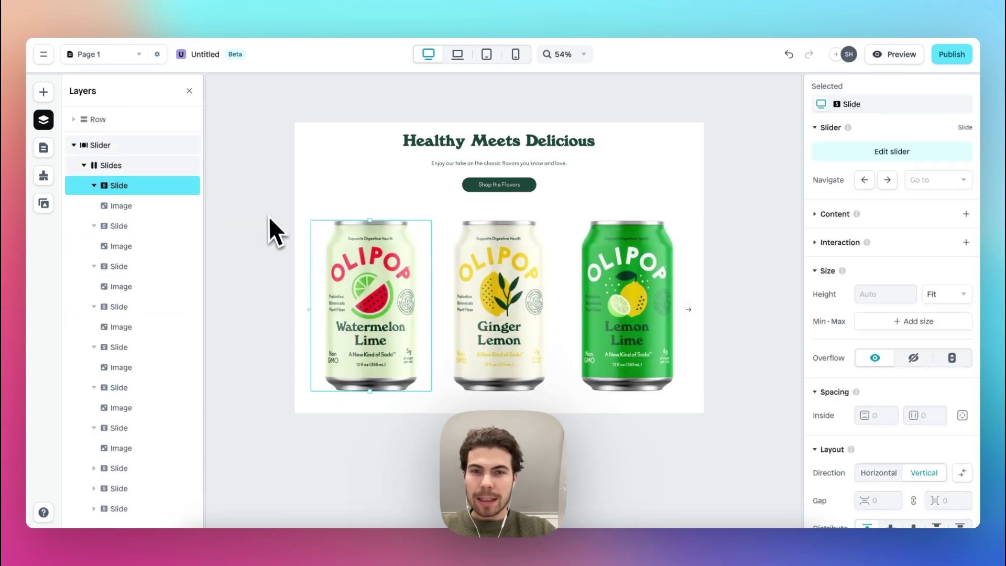
{"action": "scroll", "coordinate": [271, 222], "scroll_direction": "up", "scroll_amount": 2}
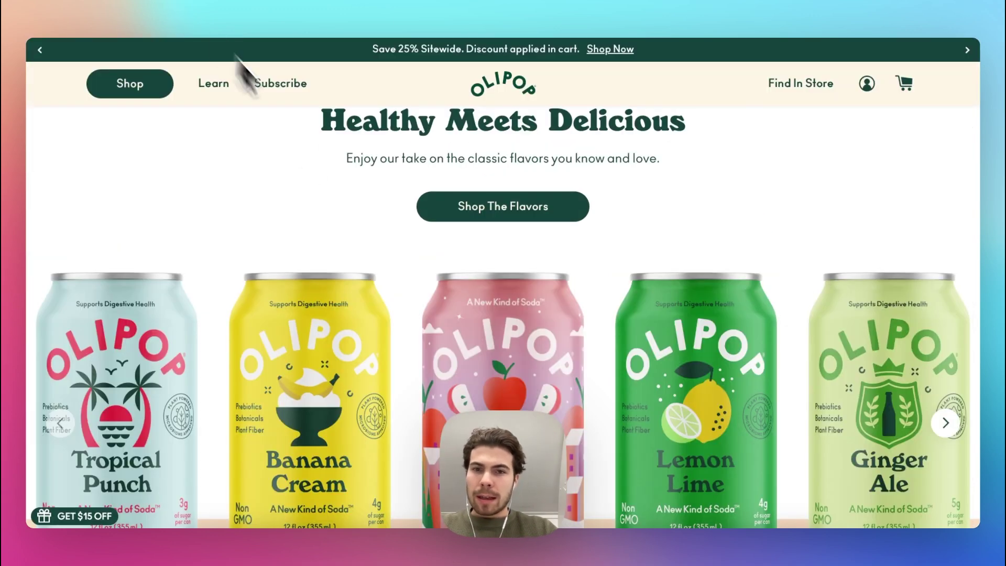
{"action": "scroll", "coordinate": [363, 232], "scroll_direction": "down", "scroll_amount": 3}
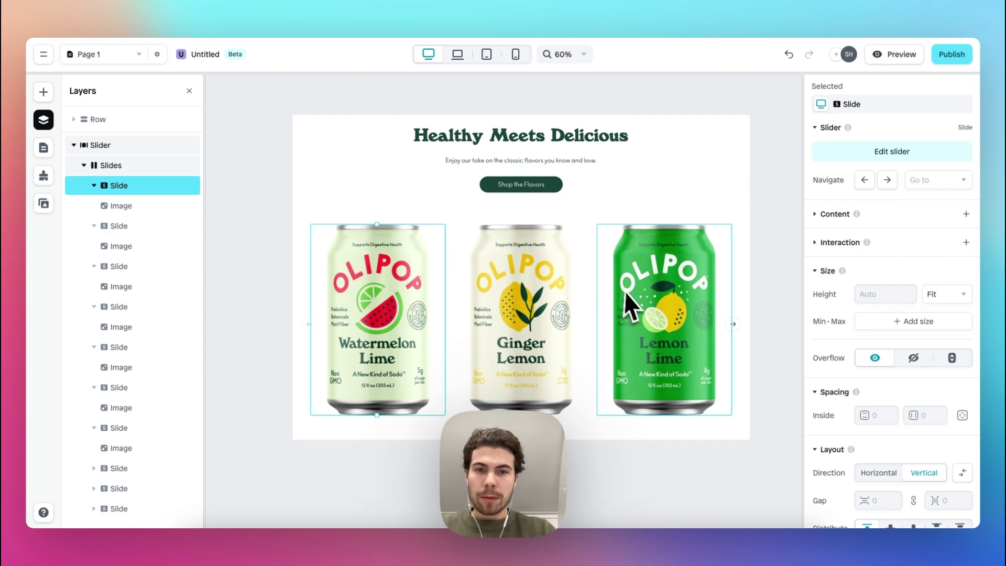
{"action": "left_click", "coordinate": [822, 156]}
{"action": "scroll", "coordinate": [840, 301], "scroll_direction": "down", "scroll_amount": 2}
{"action": "scroll", "coordinate": [840, 302], "scroll_direction": "down", "scroll_amount": 3}
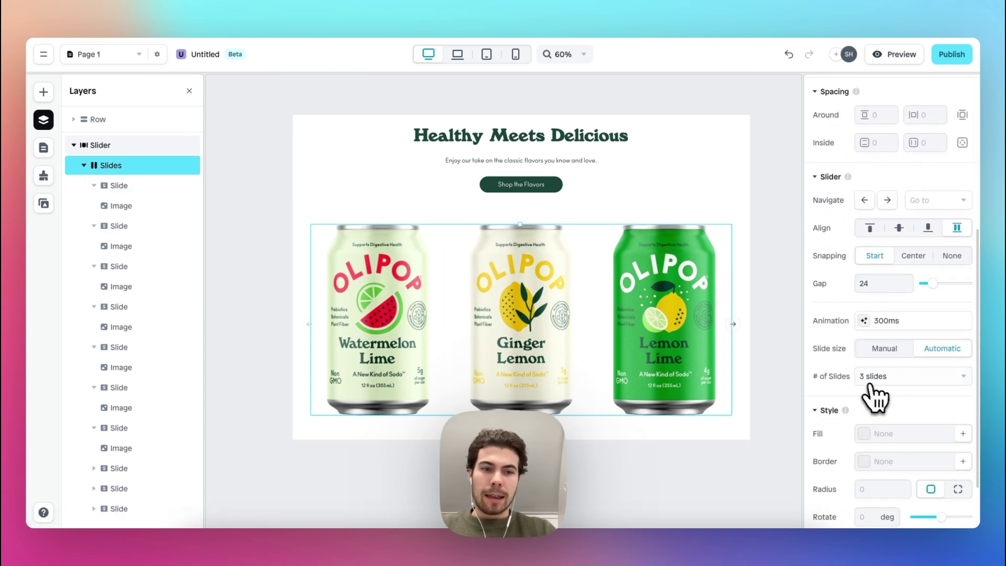
{"action": "left_click", "coordinate": [887, 377]}
{"action": "left_click", "coordinate": [884, 265]}
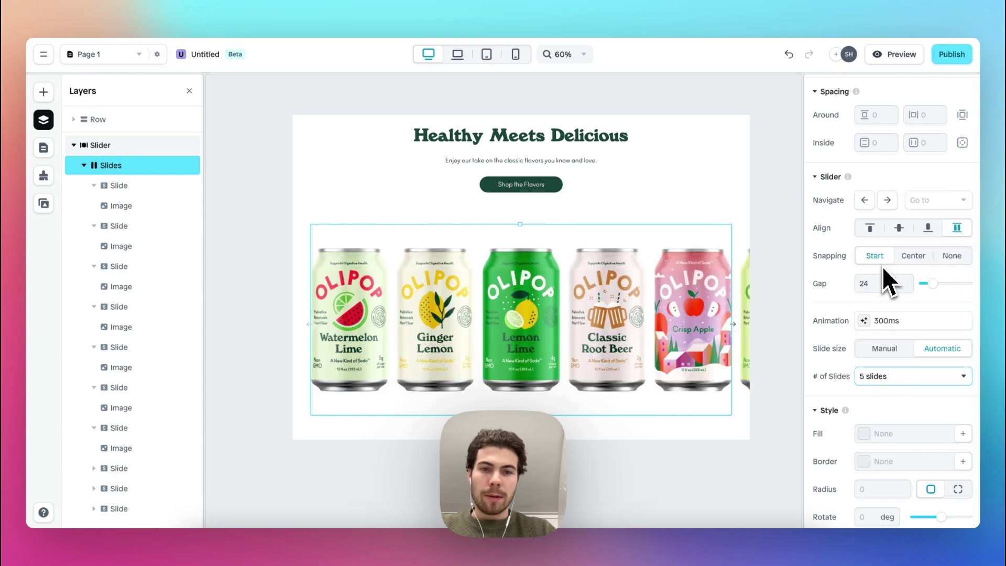
{"action": "scroll", "coordinate": [596, 225], "scroll_direction": "down", "scroll_amount": 1}
{"action": "key", "text": "Escape"}
{"action": "scroll", "coordinate": [542, 218], "scroll_direction": "up", "scroll_amount": 3}
{"action": "scroll", "coordinate": [542, 220], "scroll_direction": "down", "scroll_amount": 2}
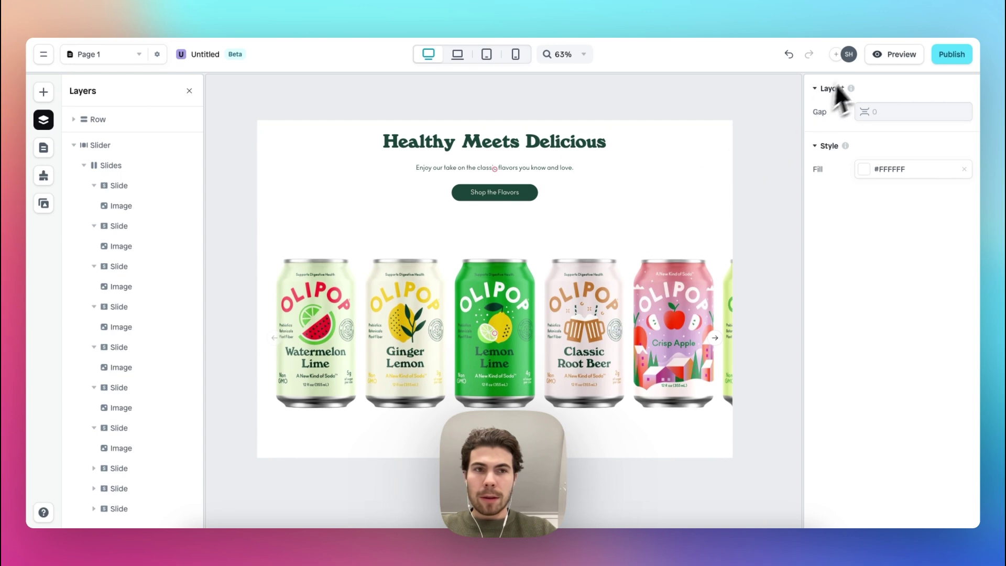
Preview the page and swipe through the can slider in both directions.
{"action": "left_click", "coordinate": [894, 54]}
{"action": "scroll", "coordinate": [696, 283], "scroll_direction": "down", "scroll_amount": 3}
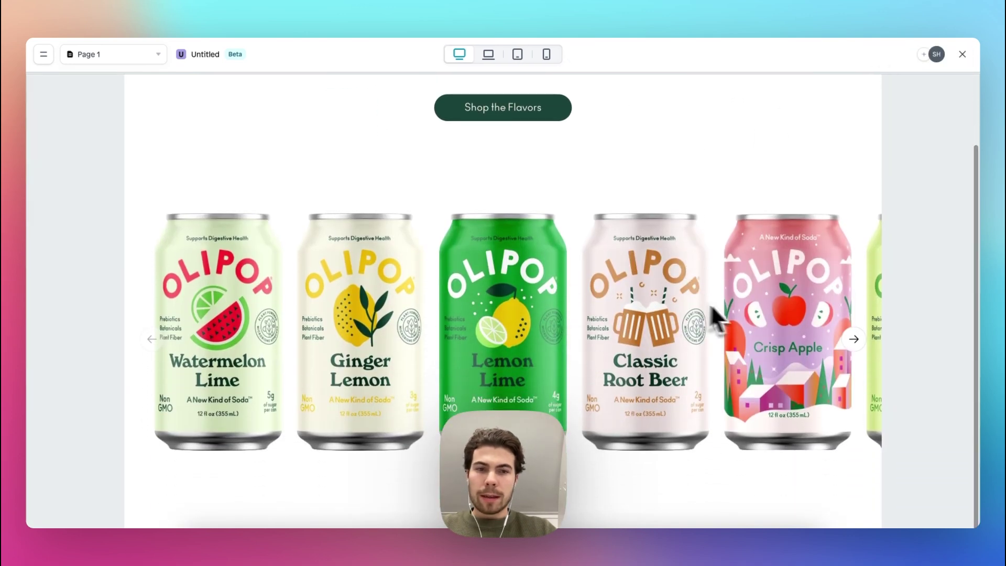
{"action": "left_click_drag", "start_coordinate": [741, 319], "coordinate": [584, 329]}
{"action": "left_click_drag", "start_coordinate": [776, 325], "coordinate": [535, 323]}
{"action": "left_click_drag", "start_coordinate": [744, 317], "coordinate": [682, 305]}
{"action": "scroll", "coordinate": [841, 260], "scroll_direction": "right", "scroll_amount": 10}
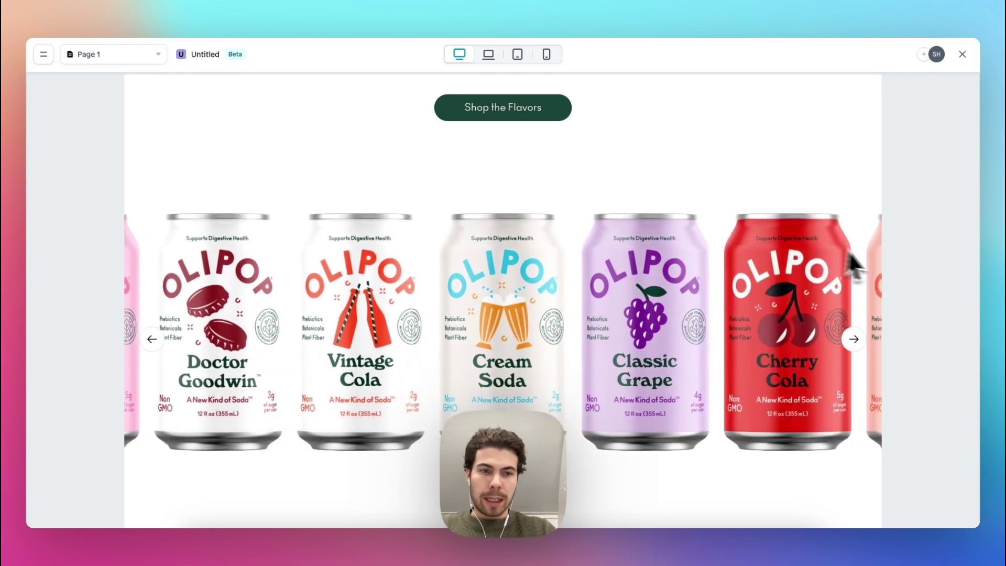
{"action": "scroll", "coordinate": [821, 309], "scroll_direction": "right", "scroll_amount": 12}
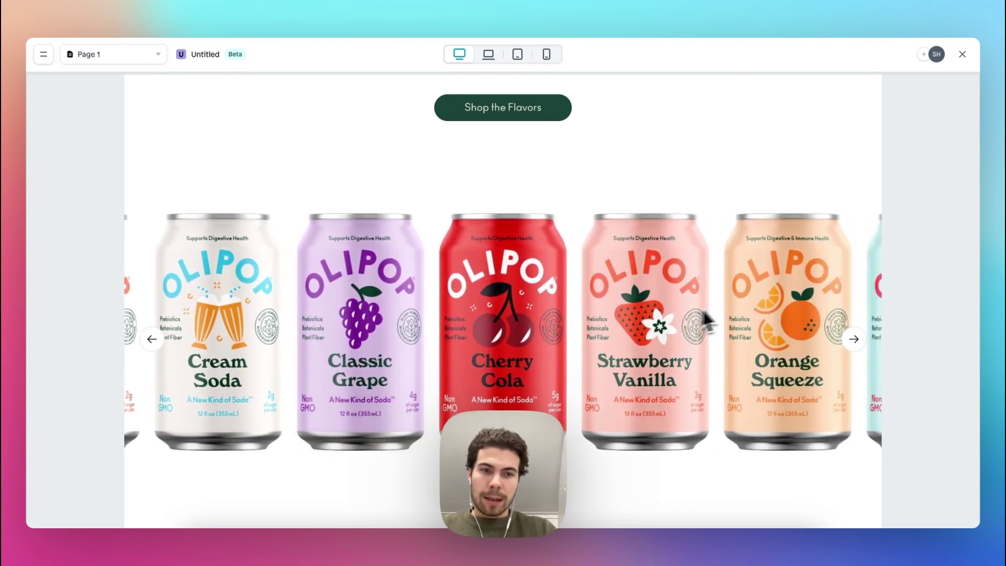
{"action": "scroll", "coordinate": [722, 298], "scroll_direction": "right", "scroll_amount": 3}
{"action": "left_click_drag", "start_coordinate": [524, 272], "coordinate": [841, 275]}
{"action": "left_click_drag", "start_coordinate": [399, 341], "coordinate": [760, 341]}
{"action": "scroll", "coordinate": [392, 356], "scroll_direction": "left", "scroll_amount": 4}
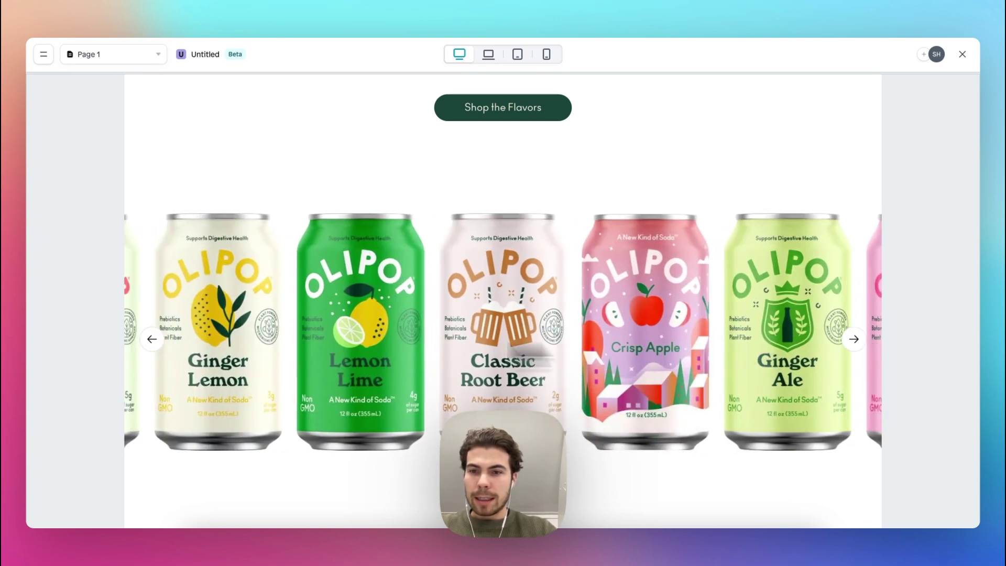
Test the slider's previous and next arrows in the preview, and return to the editor.
{"action": "left_click", "coordinate": [155, 343]}
{"action": "left_click", "coordinate": [854, 340]}
{"action": "left_click", "coordinate": [854, 340]}
{"action": "left_click", "coordinate": [853, 340]}
{"action": "left_click", "coordinate": [853, 341]}
{"action": "left_click", "coordinate": [854, 341]}
{"action": "left_click", "coordinate": [853, 341]}
{"action": "left_click", "coordinate": [853, 341]}
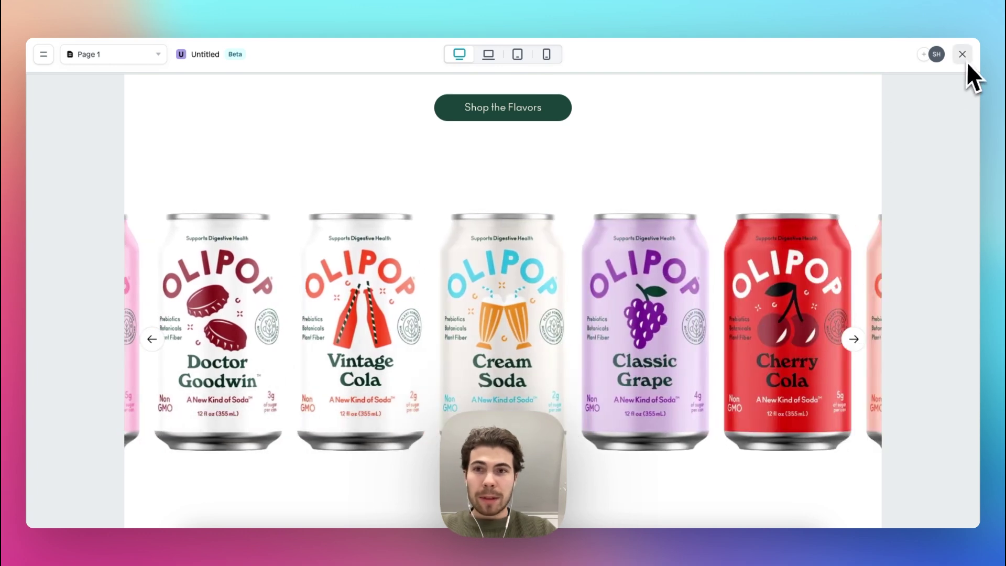
{"action": "left_click", "coordinate": [152, 339]}
{"action": "left_click", "coordinate": [152, 339]}
{"action": "left_click", "coordinate": [151, 339]}
{"action": "left_click", "coordinate": [152, 339]}
{"action": "left_click", "coordinate": [152, 339]}
{"action": "left_click", "coordinate": [152, 339]}
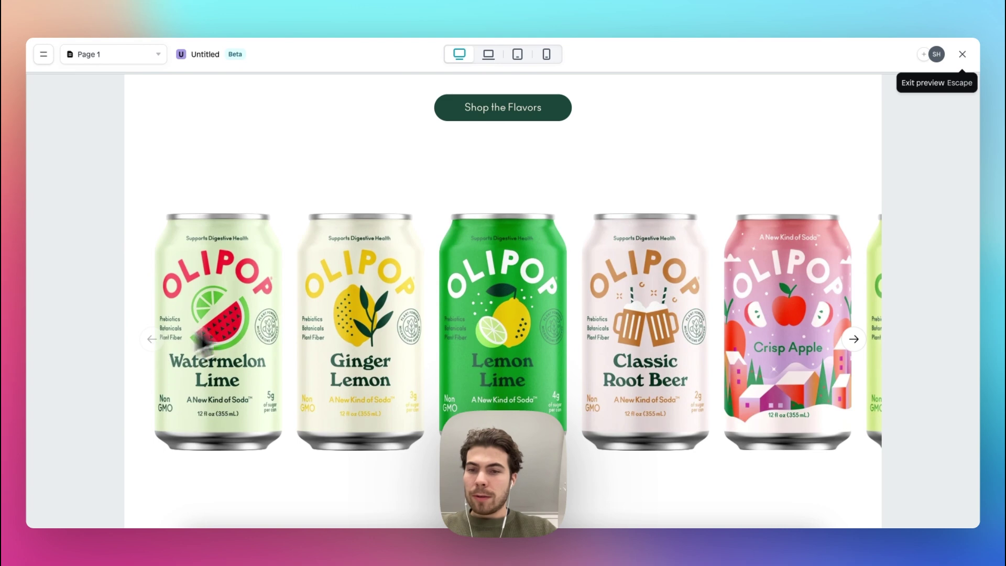
{"action": "left_click", "coordinate": [963, 54]}
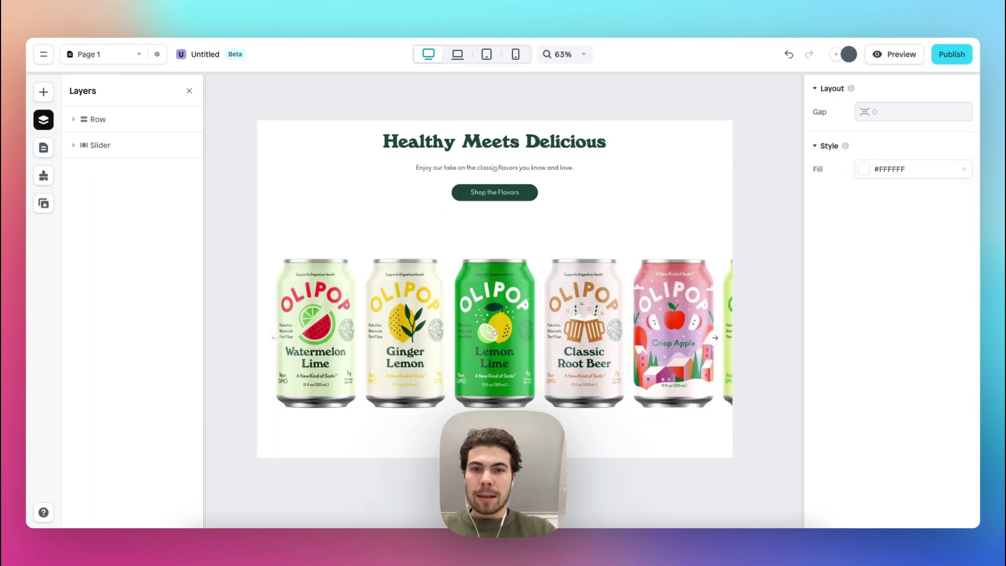
Turn on looping in the animation settings of the Slides container.
{"action": "left_click", "coordinate": [617, 300]}
{"action": "left_click", "coordinate": [894, 153]}
{"action": "scroll", "coordinate": [861, 336], "scroll_direction": "down", "scroll_amount": 5}
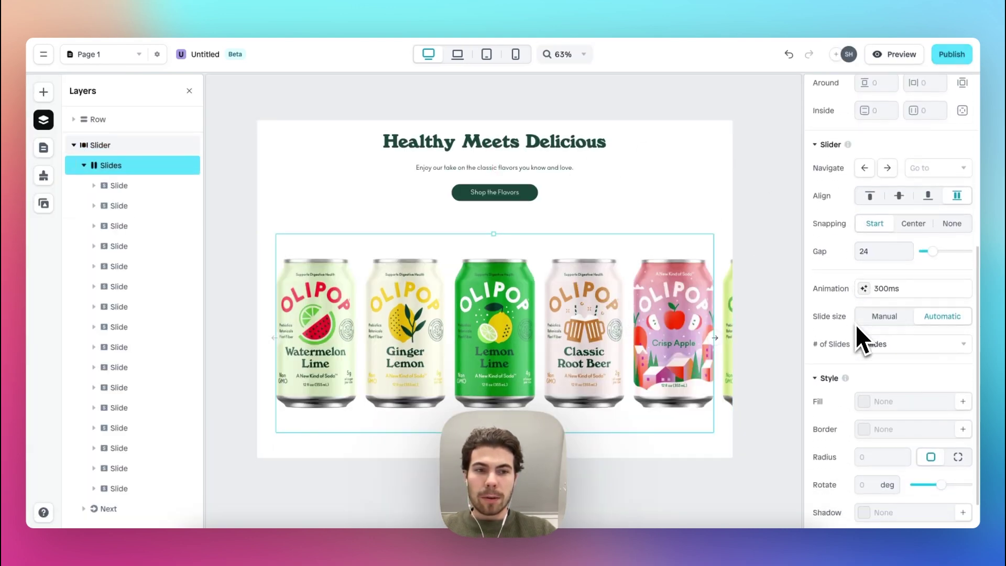
{"action": "left_click", "coordinate": [885, 278]}
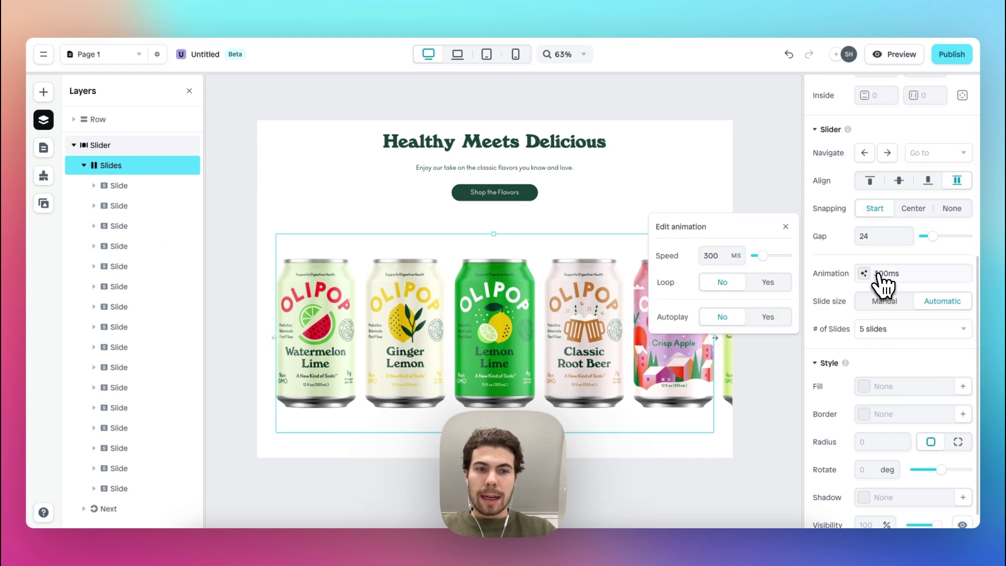
{"action": "left_click", "coordinate": [768, 286]}
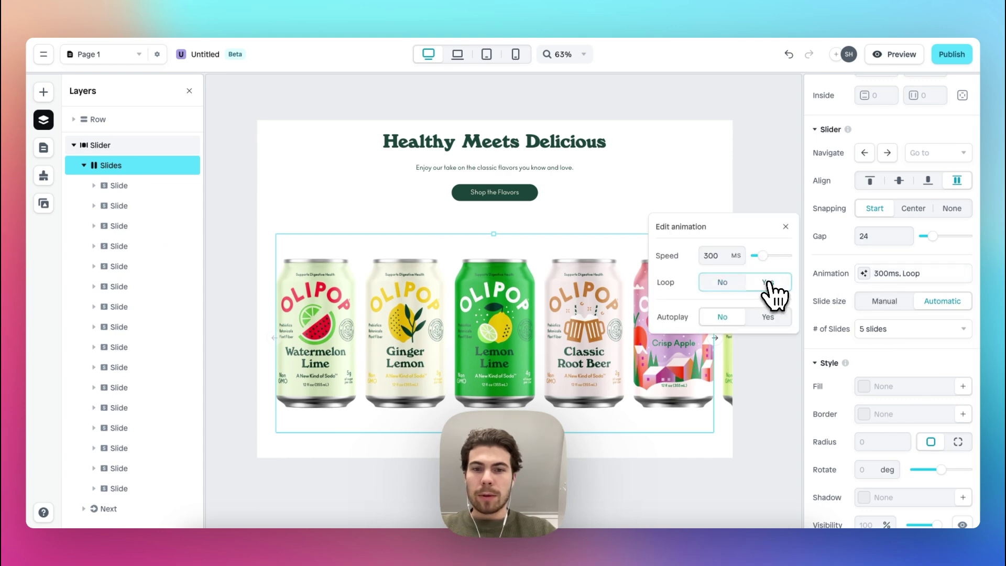
{"action": "left_click", "coordinate": [788, 228]}
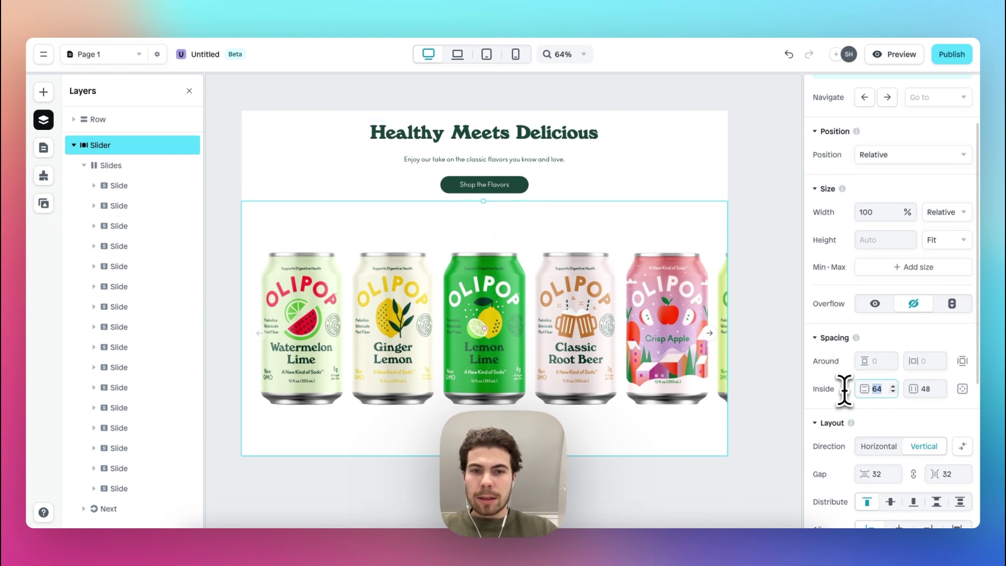
Clear the vertical inside spacing of the slider.
{"action": "key", "text": "BackSpace"}
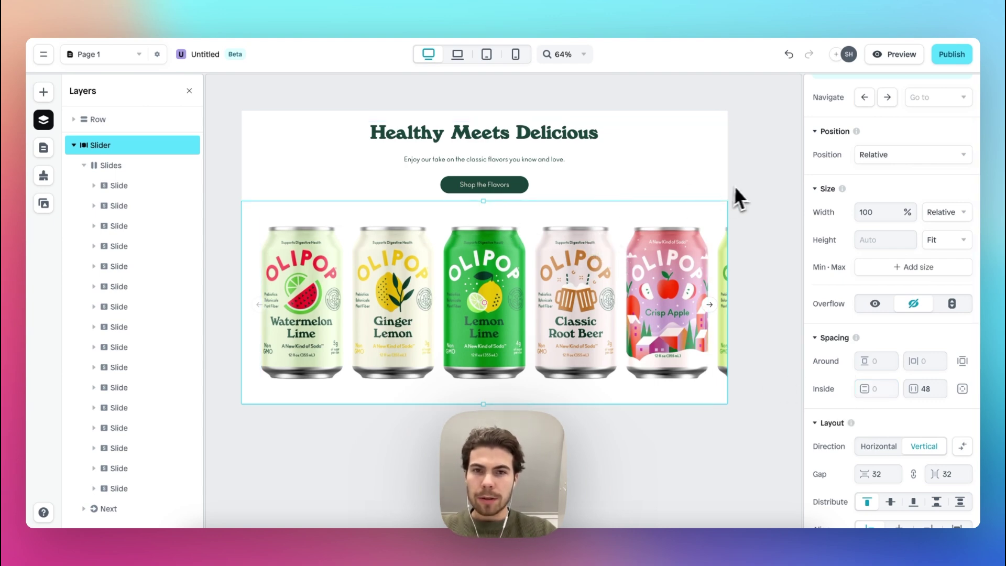
{"action": "right_click", "coordinate": [539, 180]}
{"action": "left_click", "coordinate": [734, 181]}
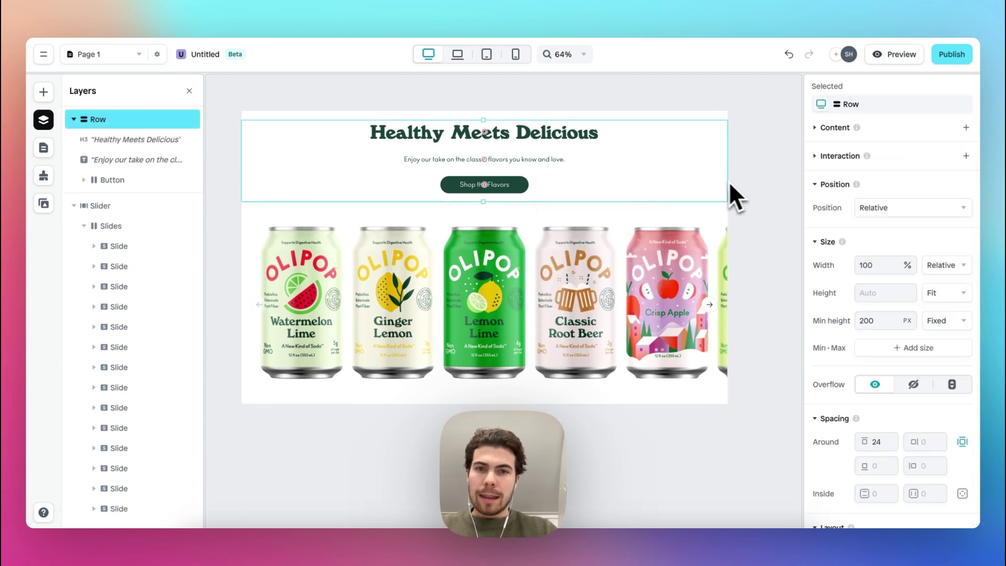
{"action": "left_click", "coordinate": [739, 183]}
{"action": "scroll", "coordinate": [574, 177], "scroll_direction": "up", "scroll_amount": 2}
{"action": "scroll", "coordinate": [575, 180], "scroll_direction": "down", "scroll_amount": 2}
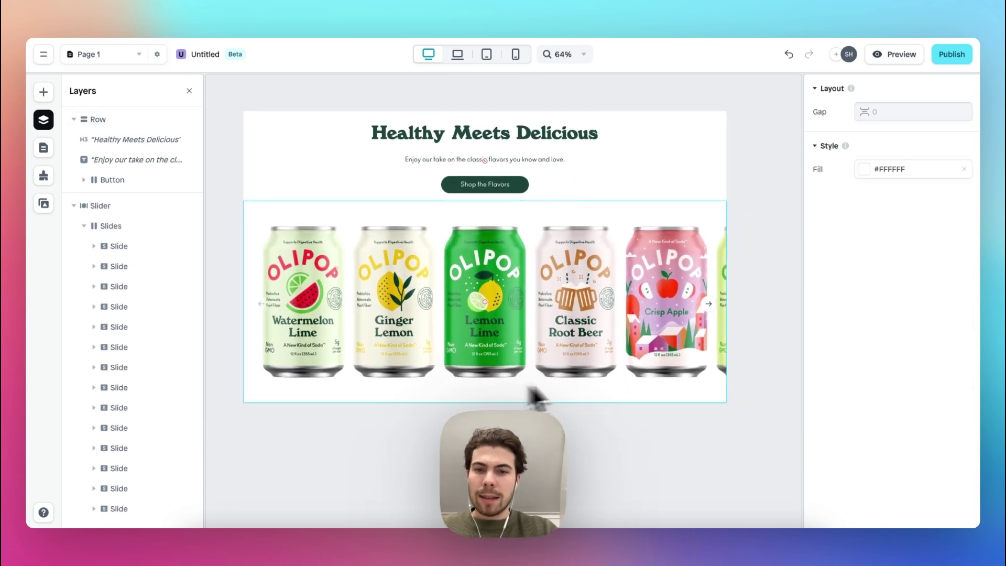
{"action": "scroll", "coordinate": [501, 239], "scroll_direction": "up", "scroll_amount": 3}
{"action": "scroll", "coordinate": [497, 233], "scroll_direction": "down", "scroll_amount": 3}
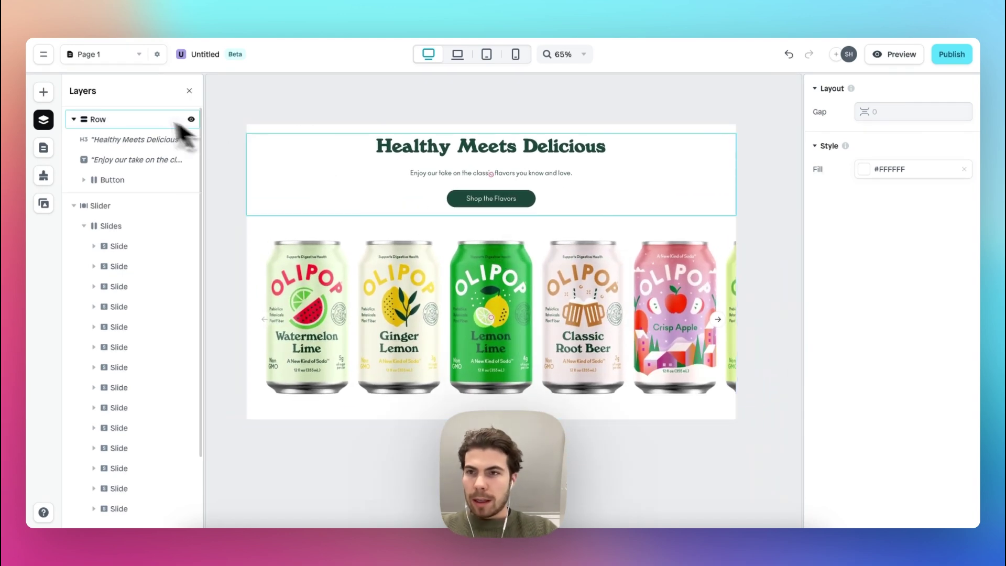
Insert a single row below the slider and move it into the slider as its first layer, above Slides.
{"action": "left_click", "coordinate": [43, 93]}
{"action": "mouse_move", "coordinate": [131, 194]}
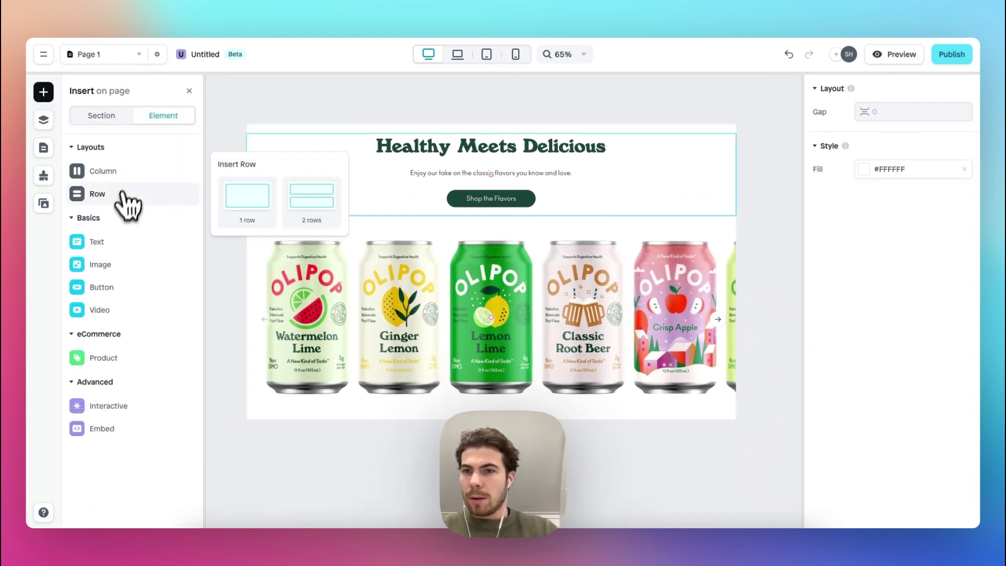
{"action": "left_click_drag", "start_coordinate": [252, 201], "coordinate": [492, 419]}
{"action": "left_click", "coordinate": [43, 121]}
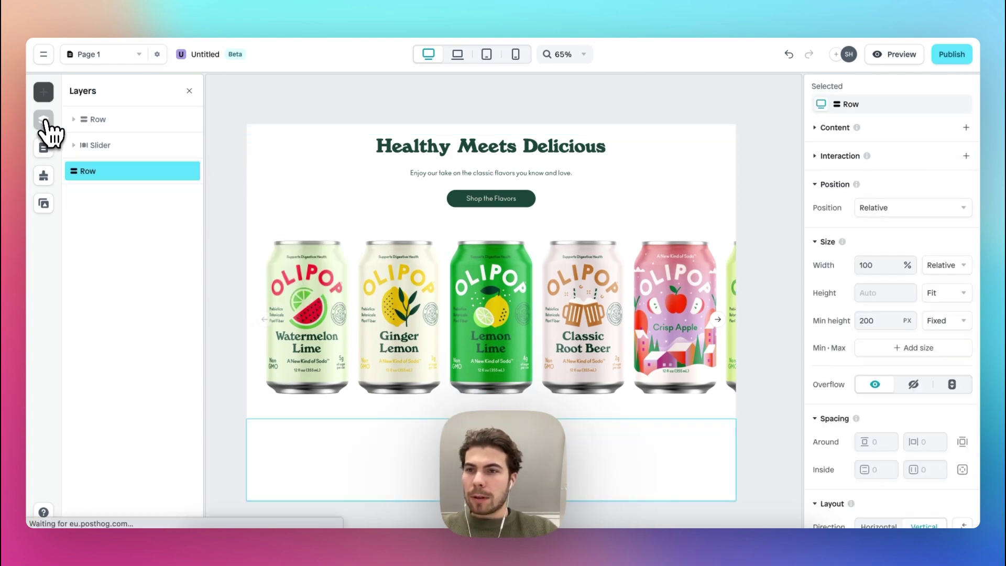
{"action": "mouse_move", "coordinate": [99, 171]}
{"action": "left_mouse_down"}
{"action": "mouse_move", "coordinate": [106, 139]}
{"action": "mouse_move", "coordinate": [105, 166]}
{"action": "left_mouse_up"}
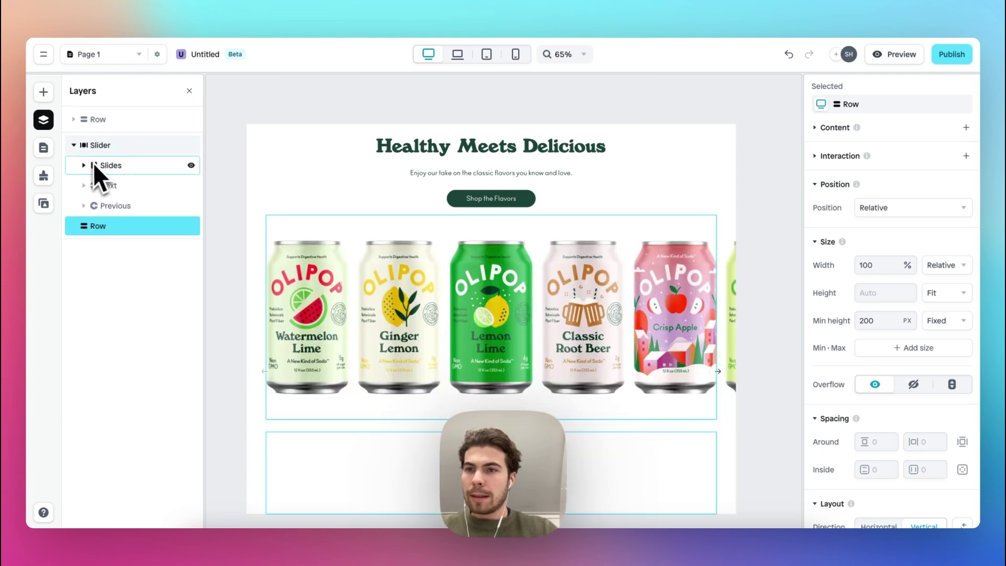
{"action": "left_click_drag", "start_coordinate": [105, 224], "coordinate": [105, 164]}
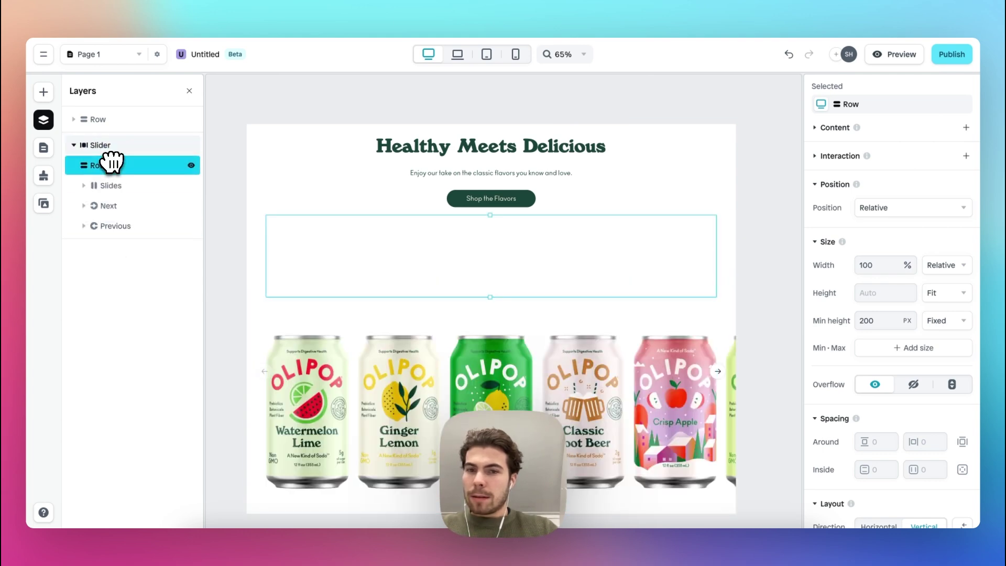
Set the new row's position to Absolute and anchor it to the slider's bottom-right corner.
{"action": "scroll", "coordinate": [267, 292], "scroll_direction": "down", "scroll_amount": 2}
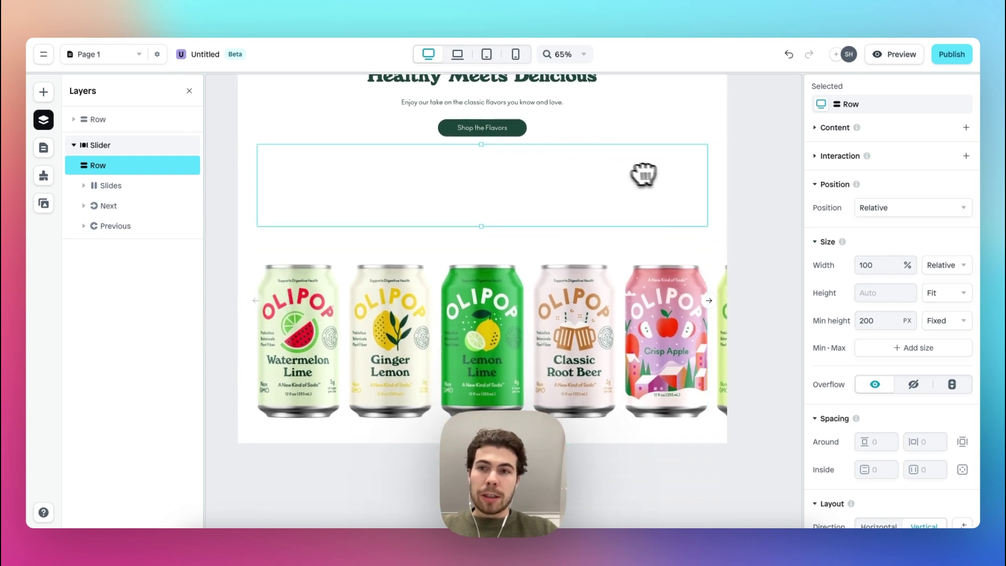
{"action": "left_click", "coordinate": [932, 207]}
{"action": "left_click", "coordinate": [903, 248]}
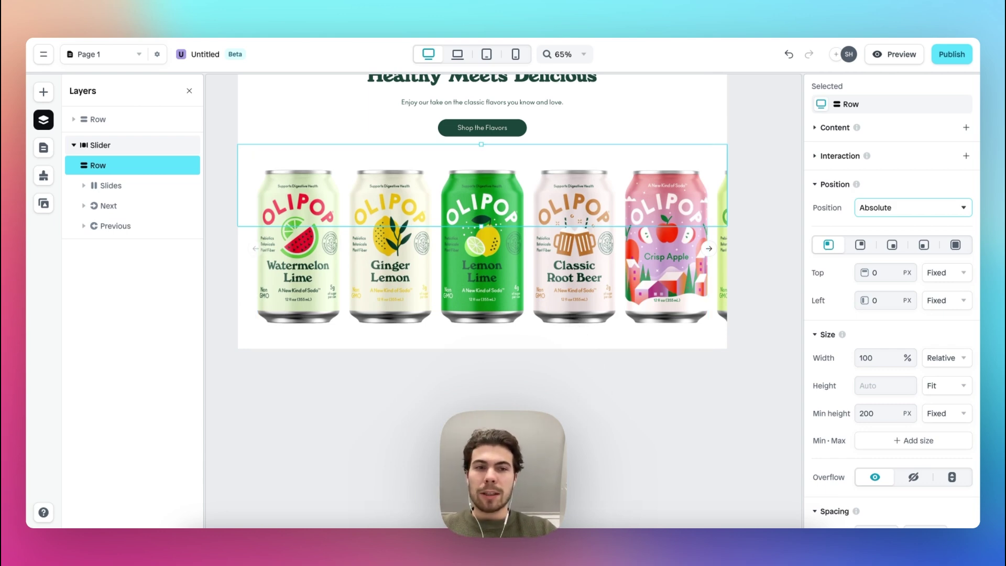
{"action": "left_click", "coordinate": [896, 252]}
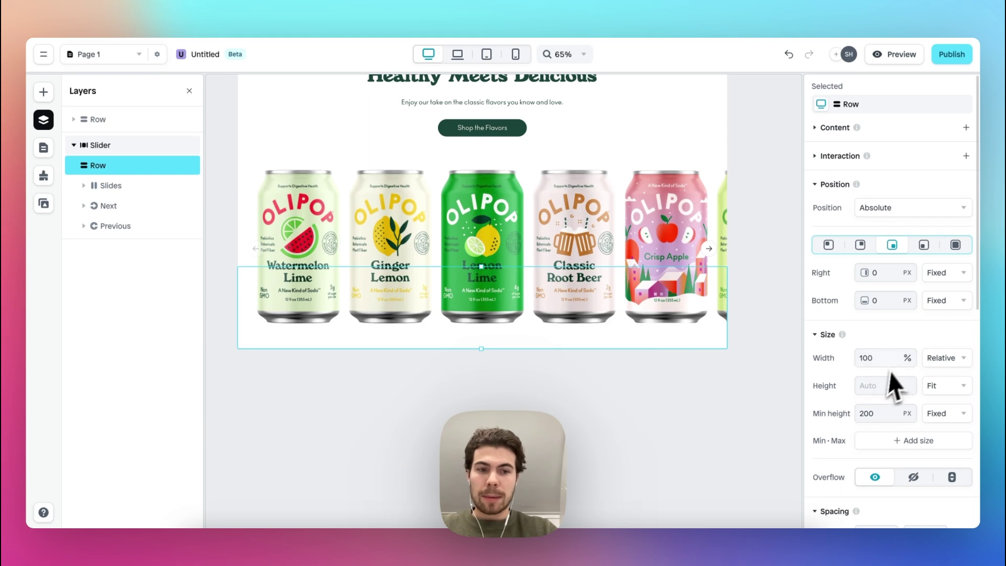
Fill the row with the saved light orange color style (#FBDEC0).
{"action": "scroll", "coordinate": [893, 378], "scroll_direction": "down", "scroll_amount": 4}
{"action": "scroll", "coordinate": [880, 402], "scroll_direction": "down", "scroll_amount": 5}
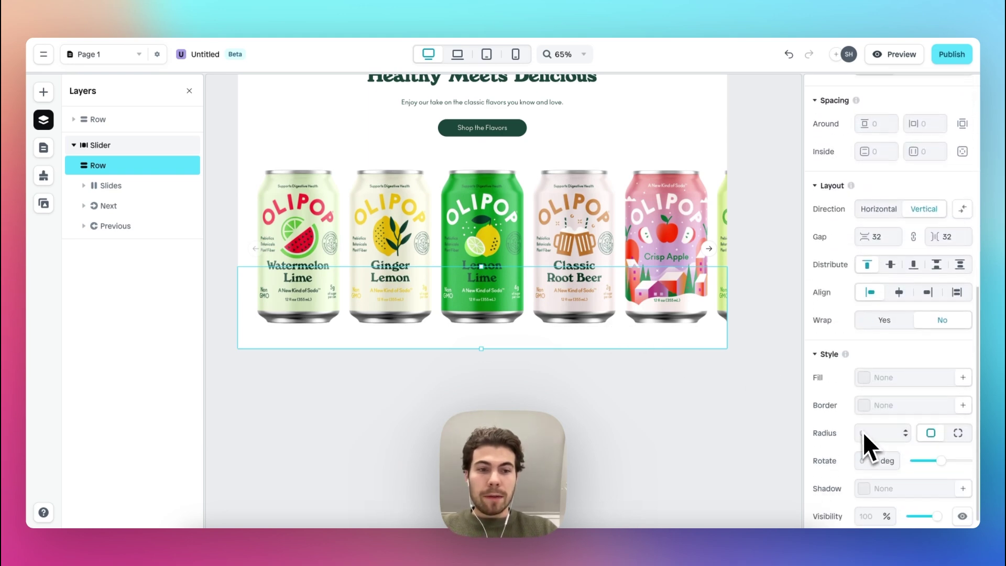
{"action": "left_click", "coordinate": [863, 378]}
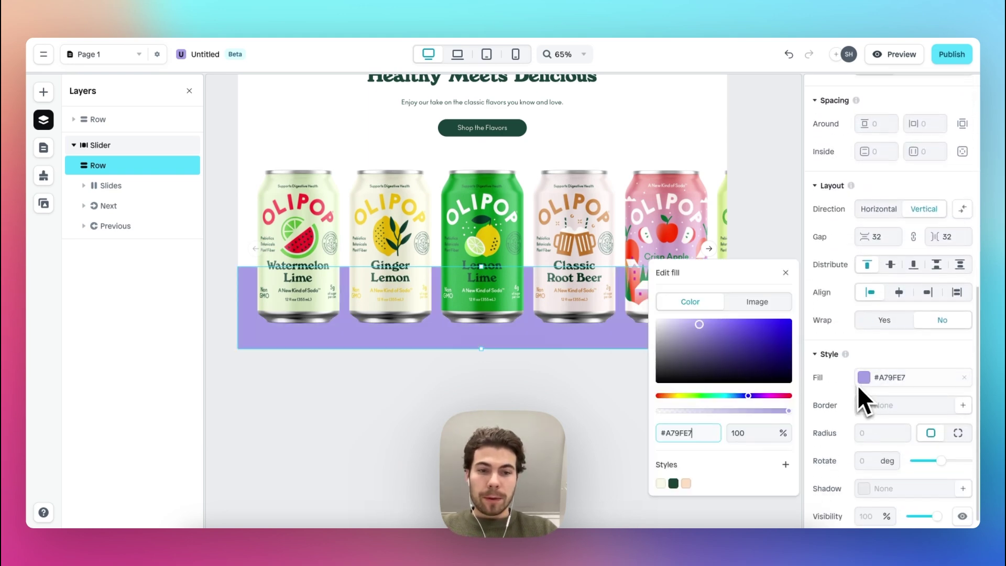
{"action": "left_click", "coordinate": [686, 483]}
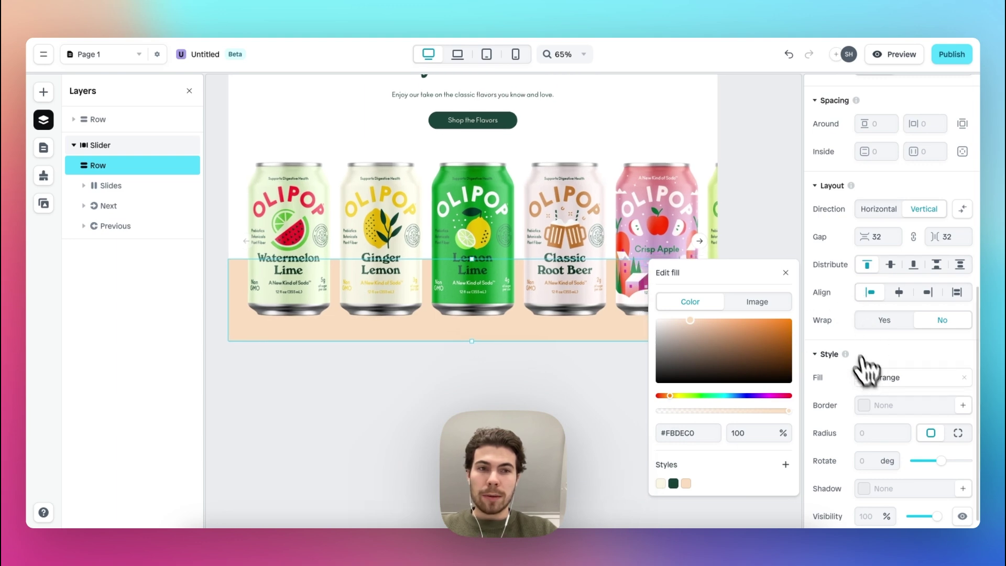
Try minimum heights of 100 px and 80 px for the light orange row inside the slider.
{"action": "scroll", "coordinate": [862, 356], "scroll_direction": "up", "scroll_amount": 5}
{"action": "left_click", "coordinate": [874, 219]}
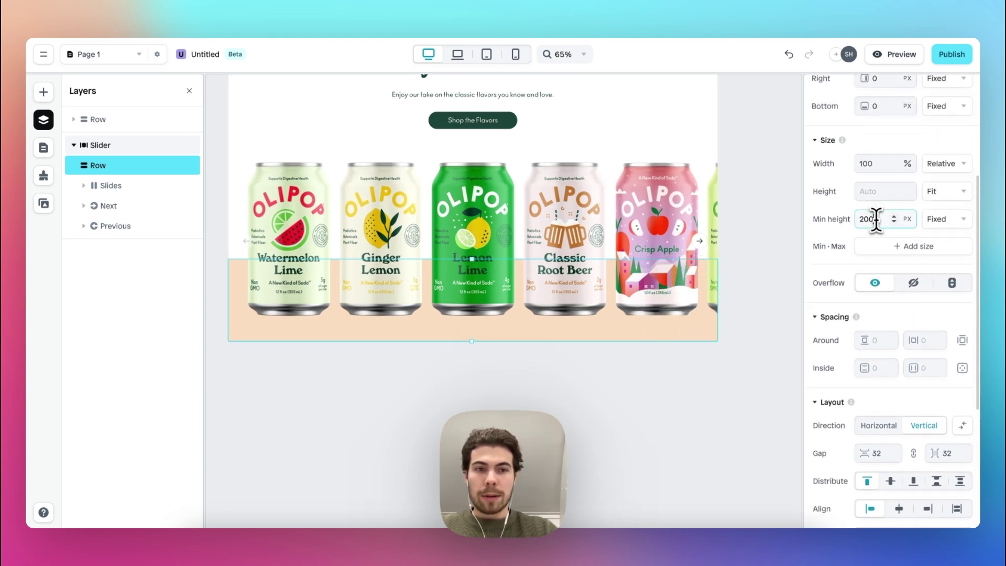
{"action": "type", "text": "120"}
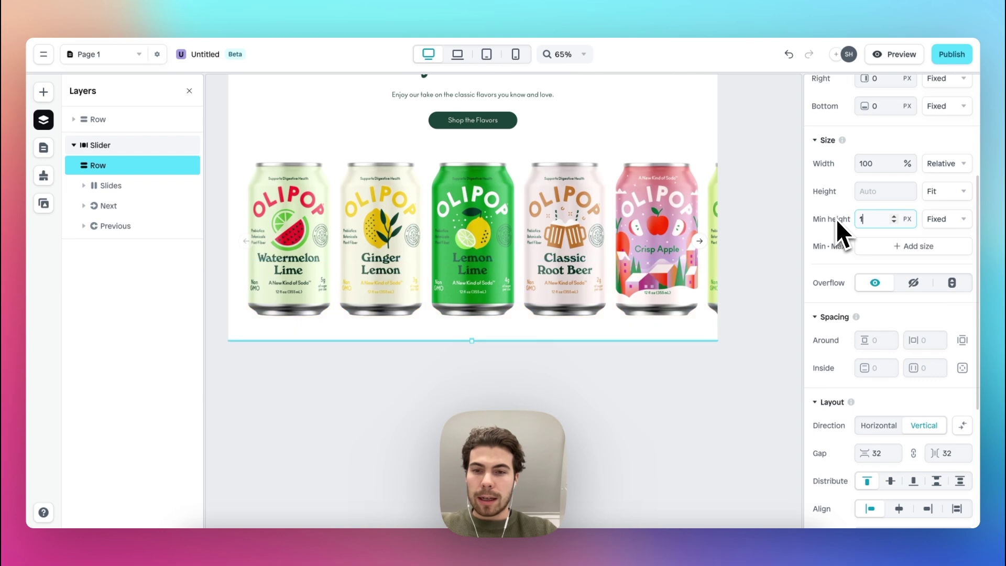
{"action": "key", "text": "BackSpace"}
{"action": "key", "text": "BackSpace"}
{"action": "type", "text": "00"}
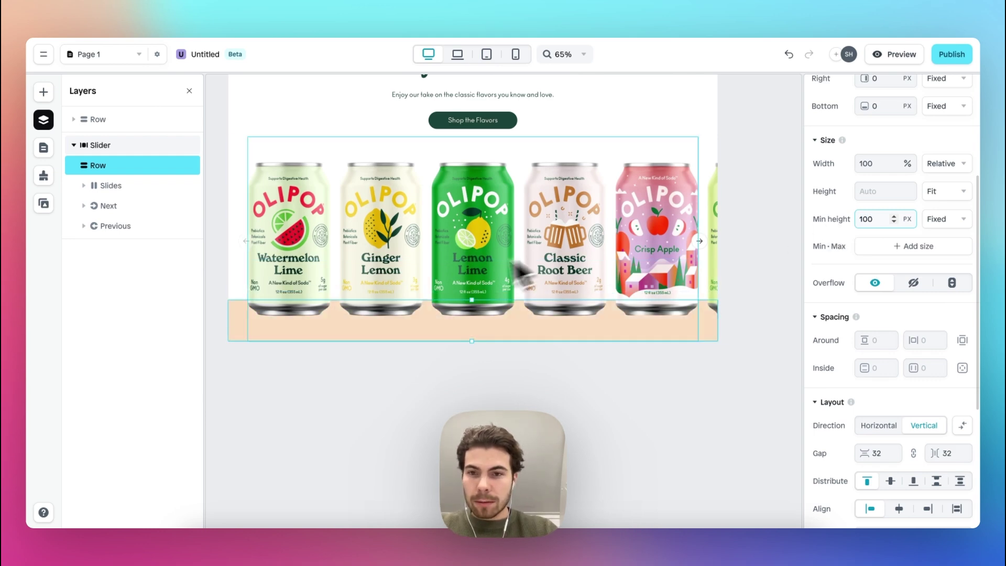
{"action": "scroll", "coordinate": [519, 270], "scroll_direction": "up", "scroll_amount": 3}
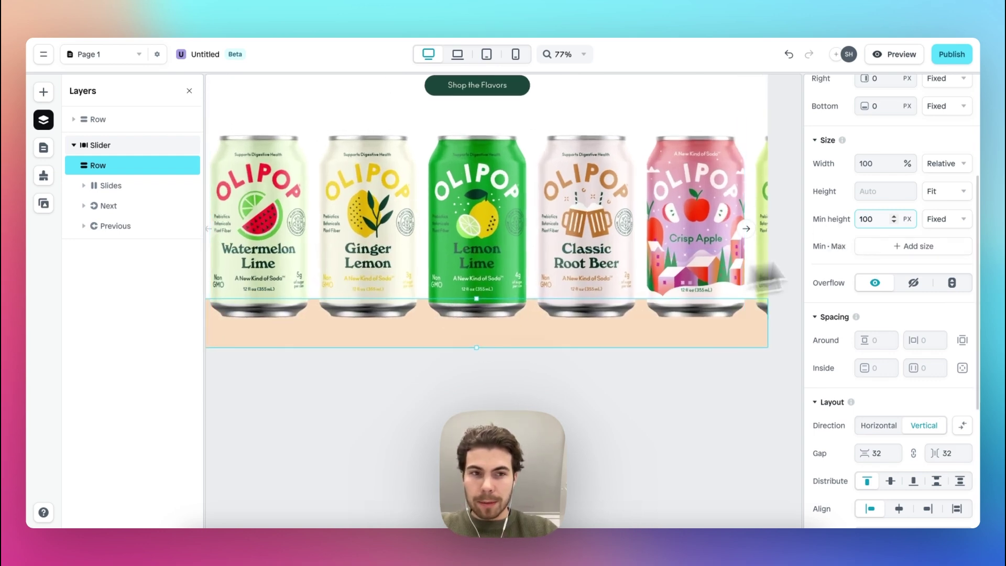
{"action": "type", "text": "60"}
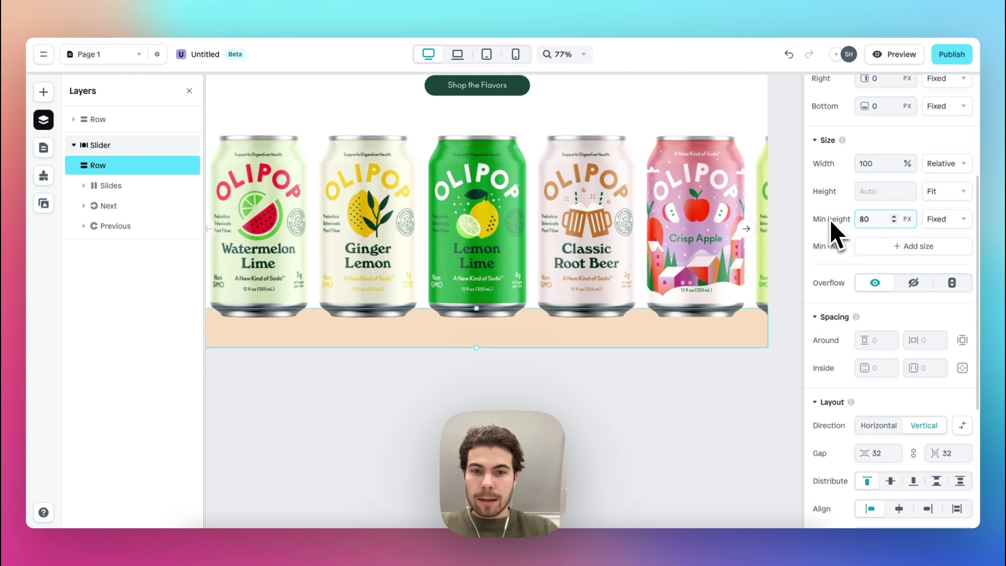
{"action": "left_click", "coordinate": [543, 404]}
{"action": "scroll", "coordinate": [543, 404], "scroll_direction": "down", "scroll_amount": 3}
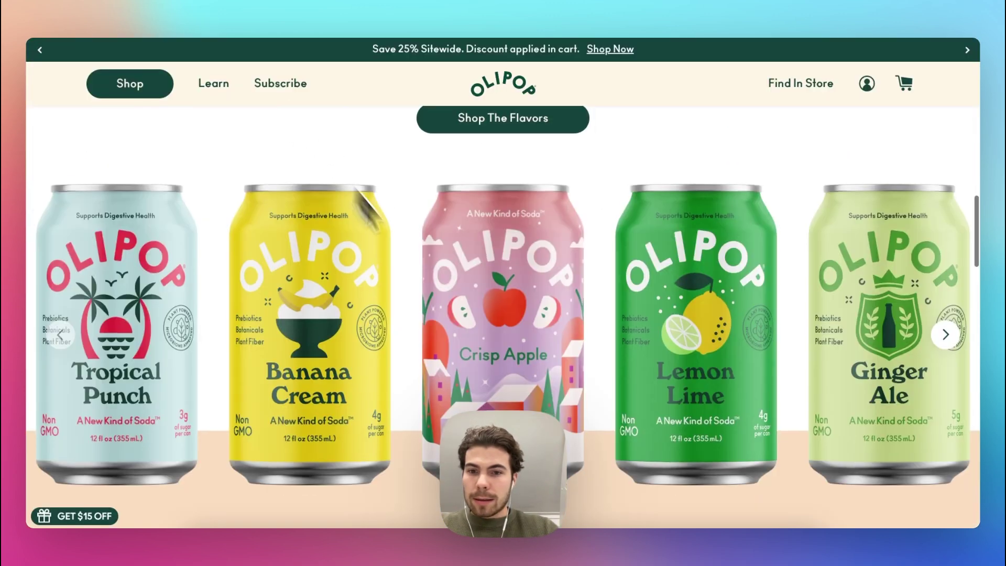
{"action": "scroll", "coordinate": [467, 322], "scroll_direction": "down", "scroll_amount": 2}
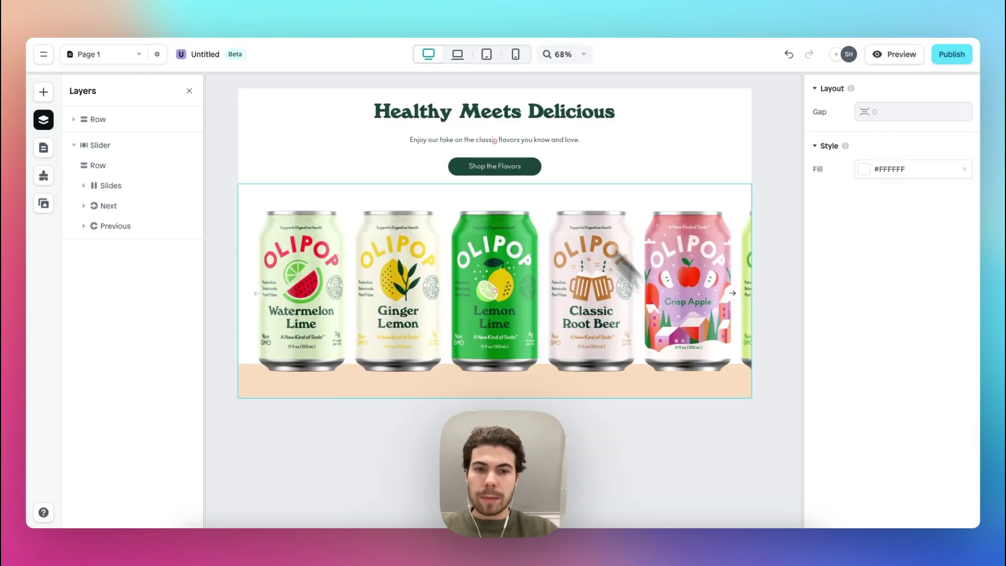
Set the minimum height of the light orange row inside the slider to 120 px.
{"action": "left_click", "coordinate": [132, 167]}
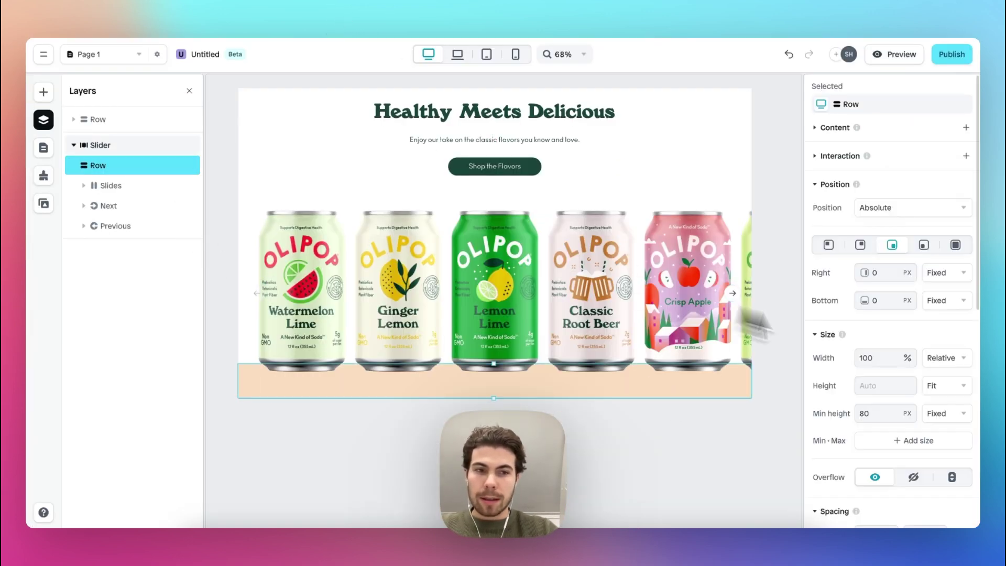
{"action": "scroll", "coordinate": [882, 343], "scroll_direction": "down", "scroll_amount": 4}
{"action": "key", "text": "BackSpace"}
{"action": "key", "text": "BackSpace"}
{"action": "type", "text": "120"}
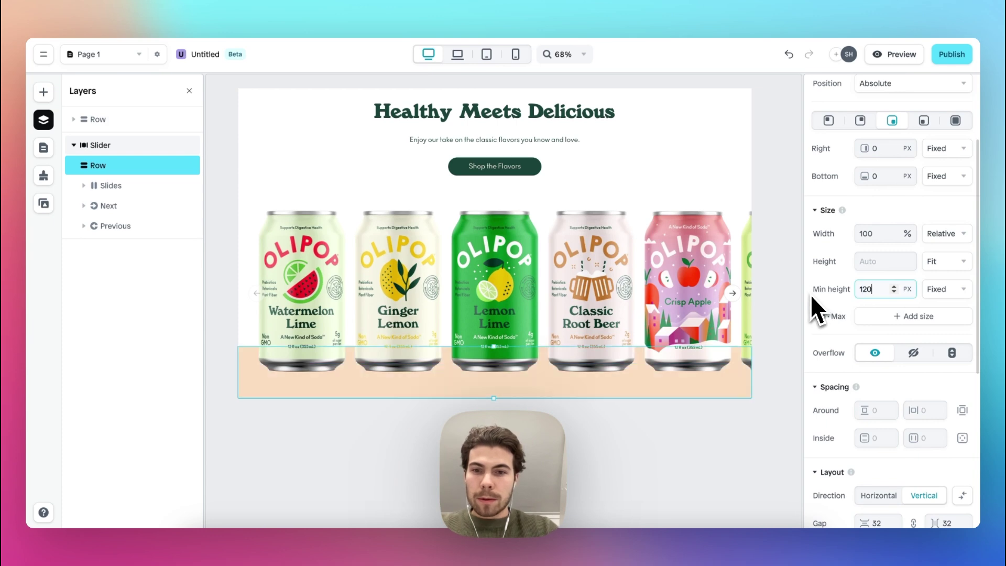
{"action": "left_click", "coordinate": [655, 436]}
{"action": "scroll", "coordinate": [627, 420], "scroll_direction": "up", "scroll_amount": 1}
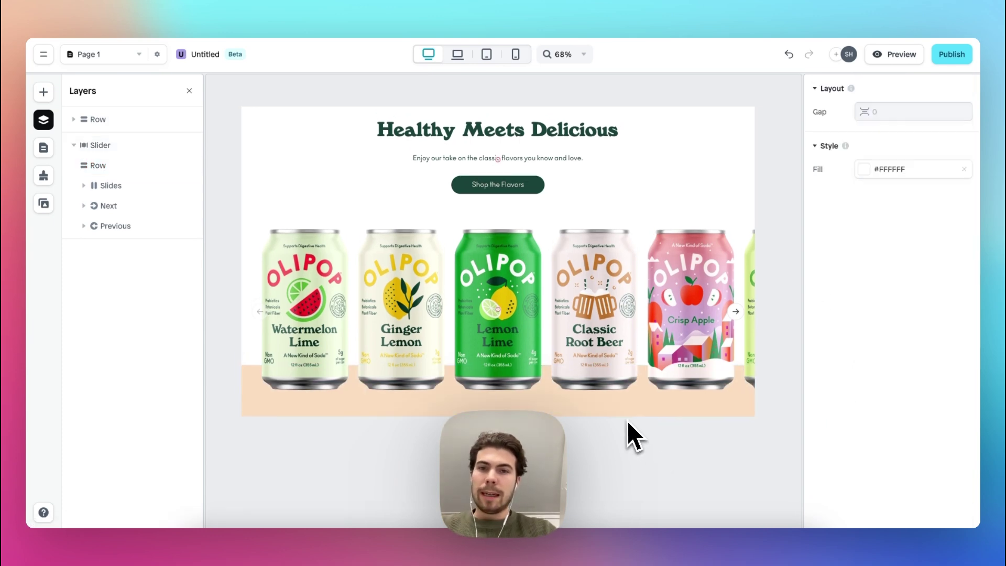
{"action": "scroll", "coordinate": [627, 417], "scroll_direction": "up", "scroll_amount": 1}
{"action": "scroll", "coordinate": [627, 417], "scroll_direction": "down", "scroll_amount": 2}
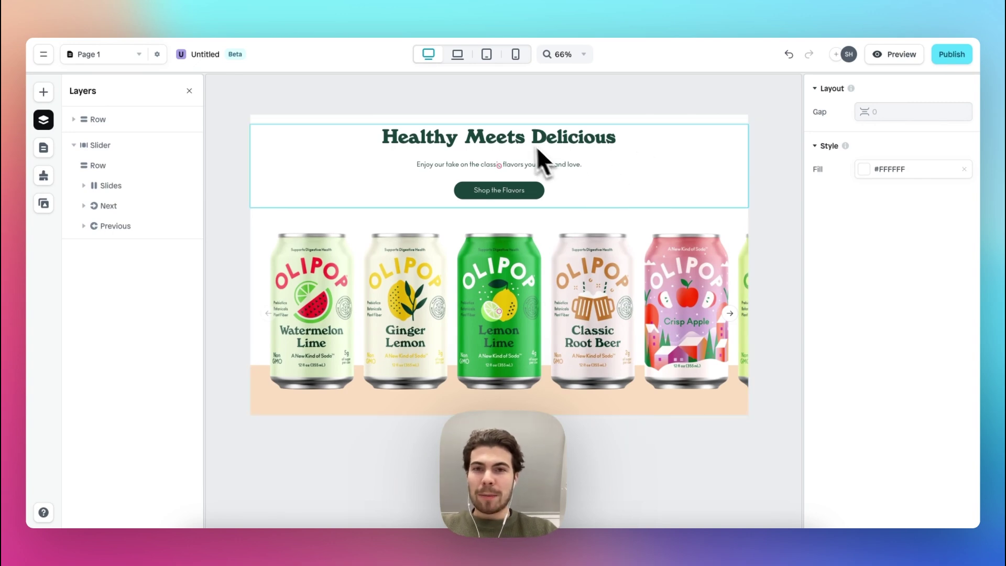
Check the laptop and tablet layouts, and set the slider's top inside spacing to 48 for the mobile layout only.
{"action": "scroll", "coordinate": [492, 89], "scroll_direction": "up", "scroll_amount": 2}
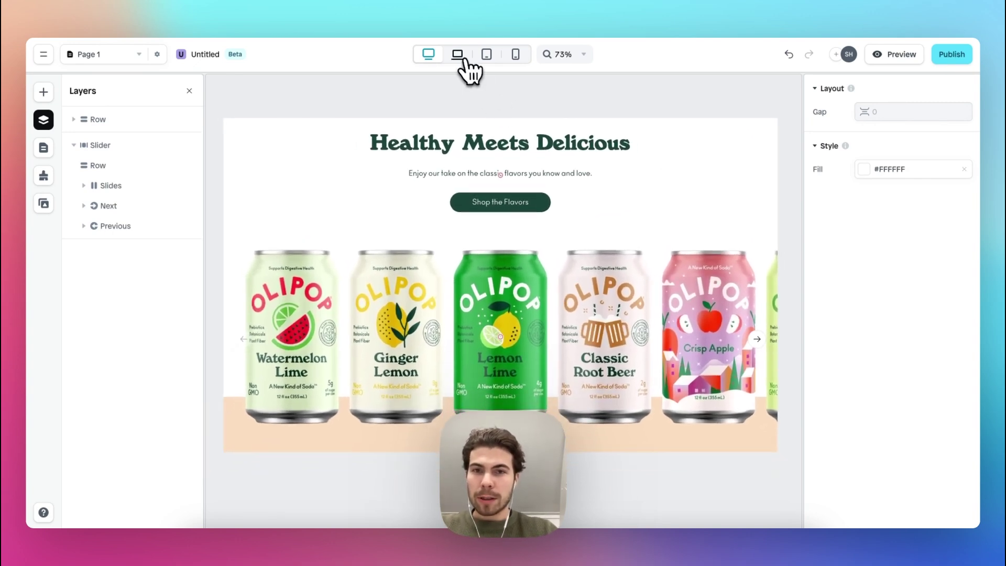
{"action": "left_click", "coordinate": [465, 60]}
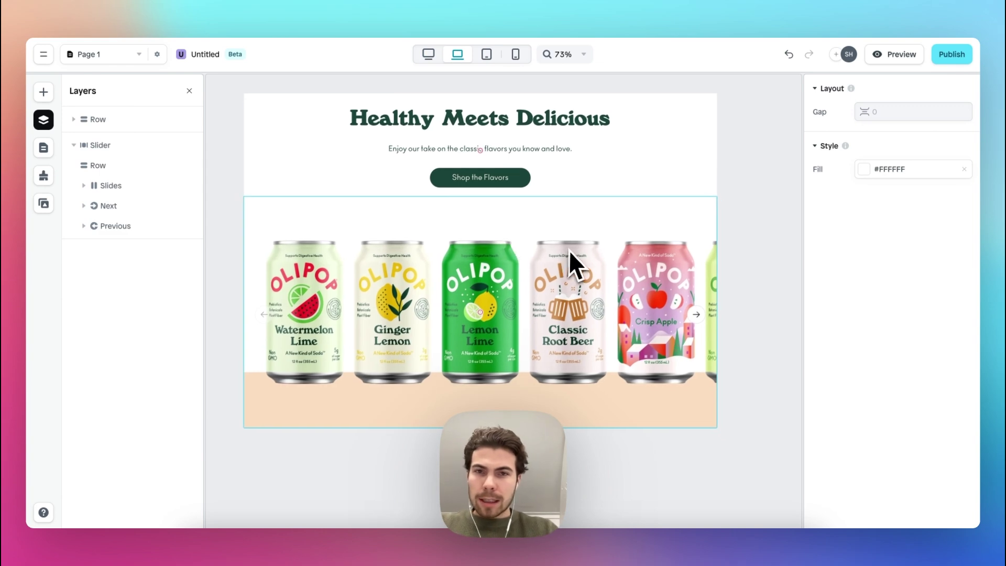
{"action": "left_click", "coordinate": [486, 55]}
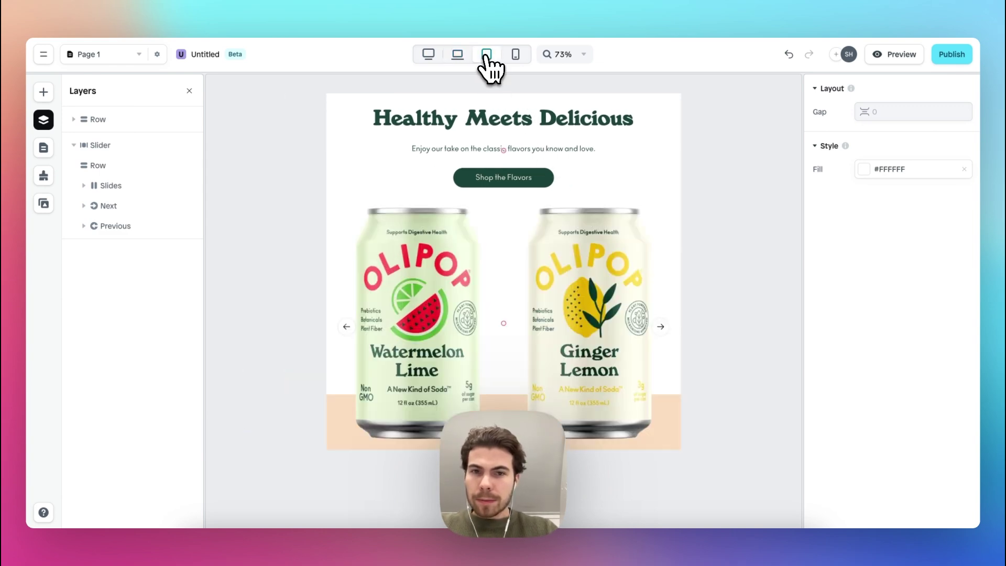
{"action": "left_click", "coordinate": [517, 54]}
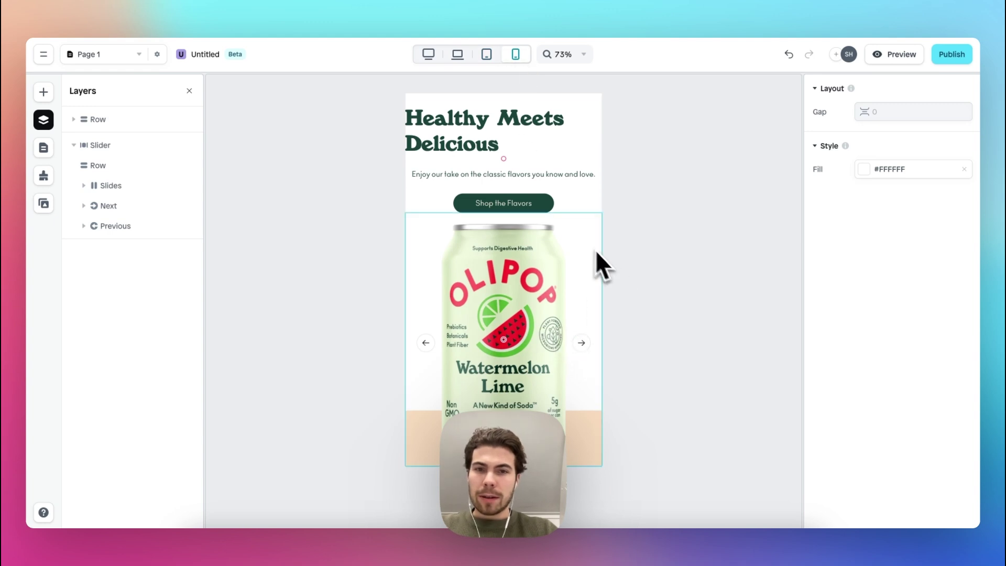
{"action": "left_click", "coordinate": [570, 232]}
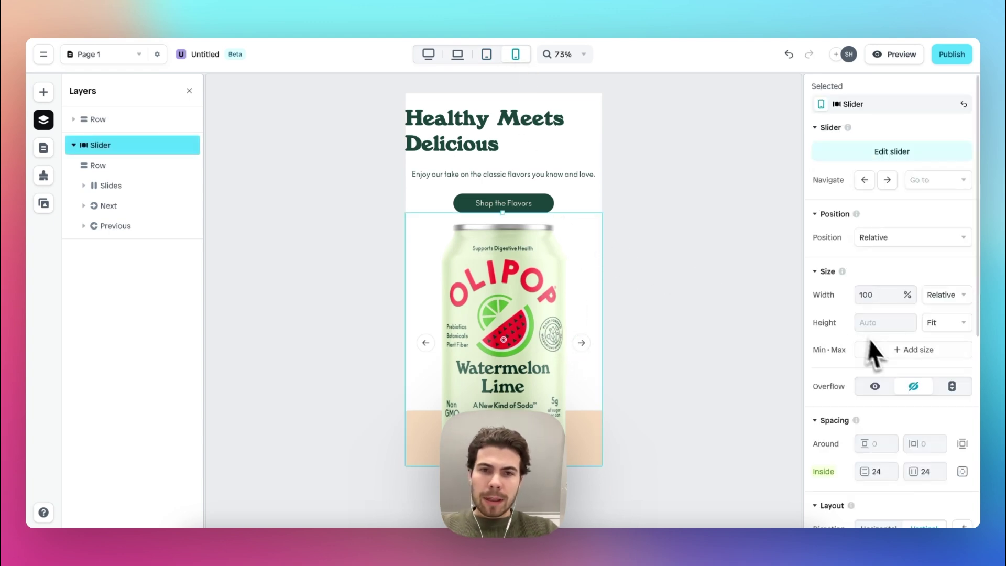
{"action": "scroll", "coordinate": [880, 349], "scroll_direction": "down", "scroll_amount": 1}
{"action": "scroll", "coordinate": [881, 349], "scroll_direction": "down", "scroll_amount": 1}
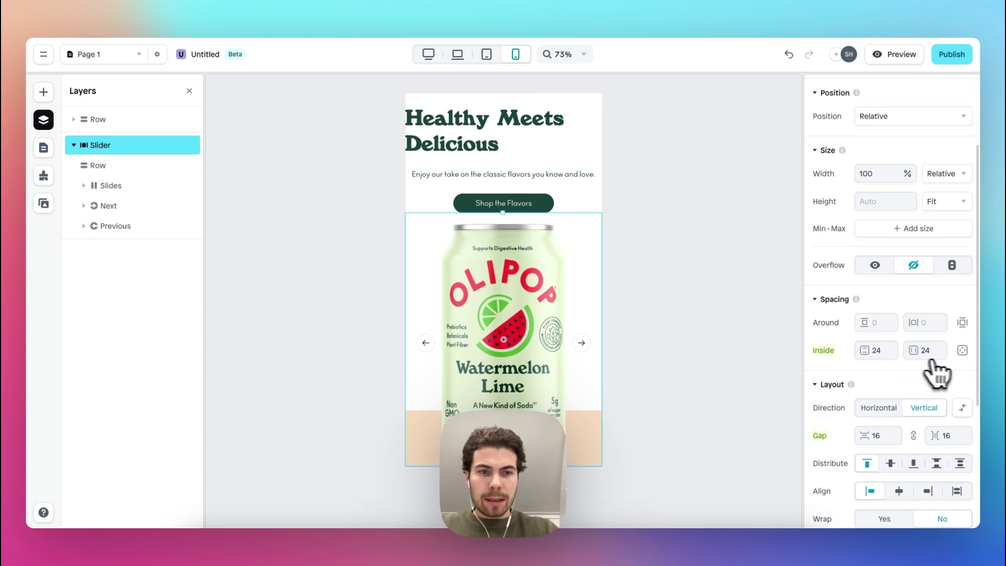
{"action": "left_click", "coordinate": [963, 351]}
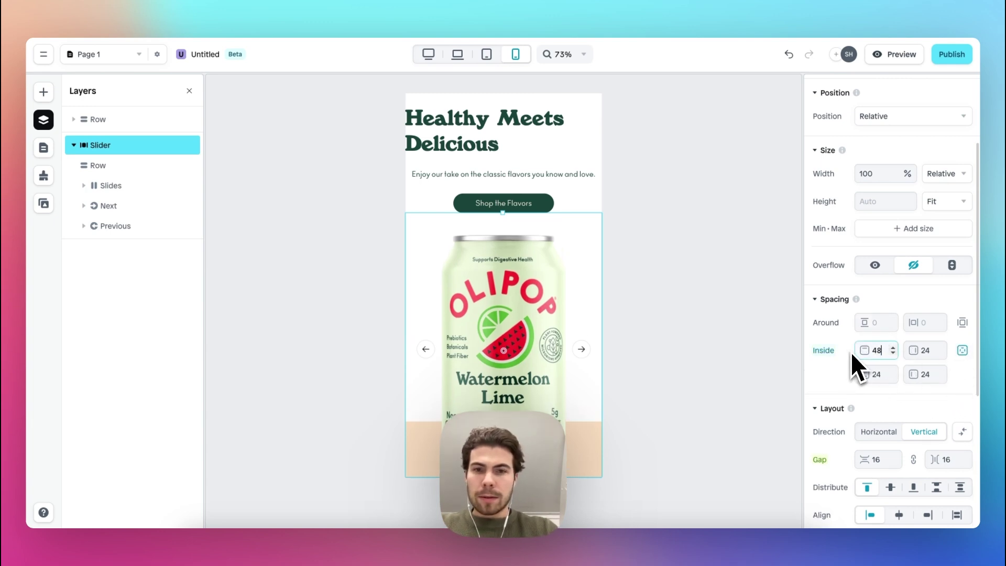
{"action": "left_click", "coordinate": [688, 314]}
{"action": "left_click", "coordinate": [527, 228]}
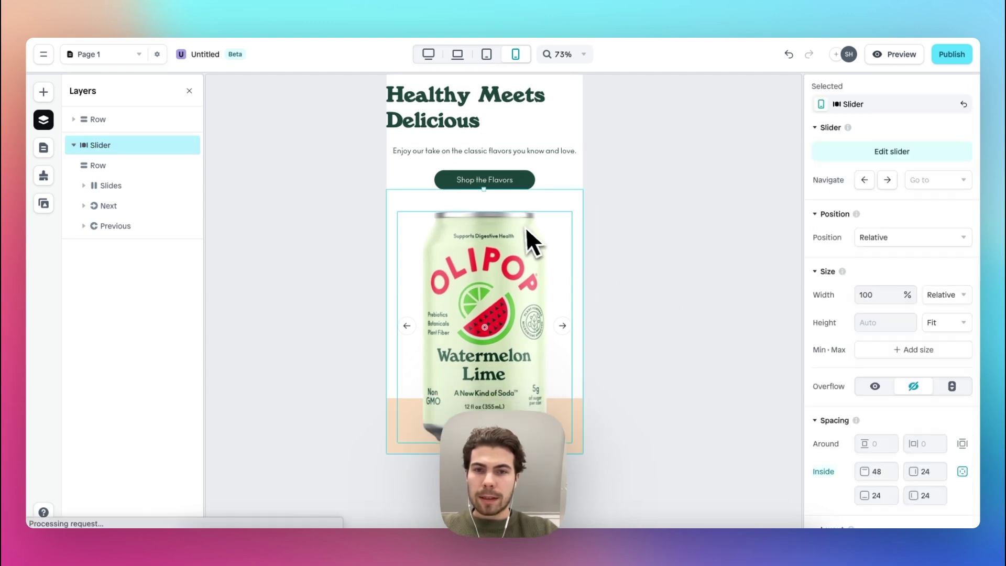
Return through the tablet and laptop layouts to desktop, and preview the page while swiping through the can slider.
{"action": "left_click", "coordinate": [486, 54]}
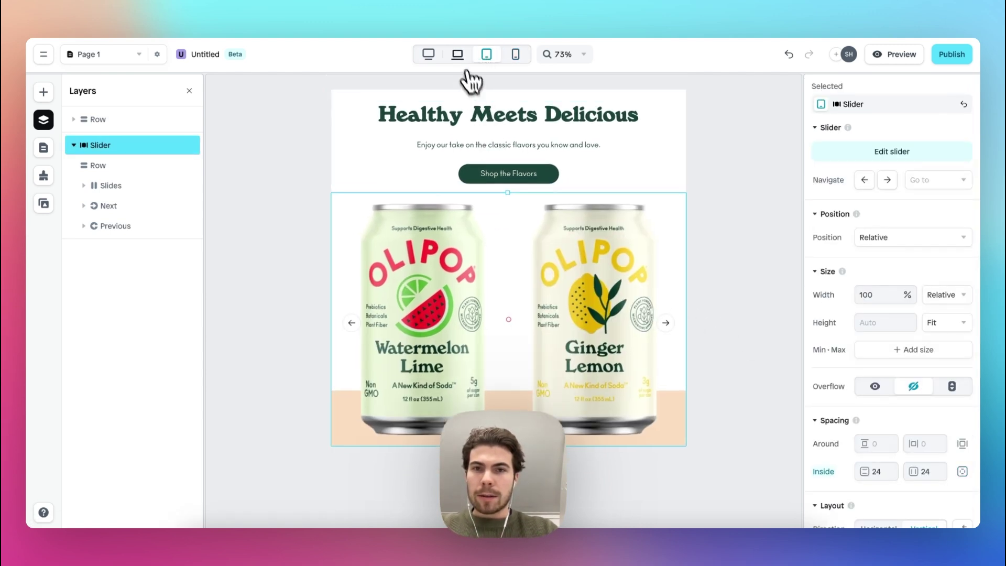
{"action": "left_click", "coordinate": [458, 54]}
{"action": "left_click", "coordinate": [429, 54]}
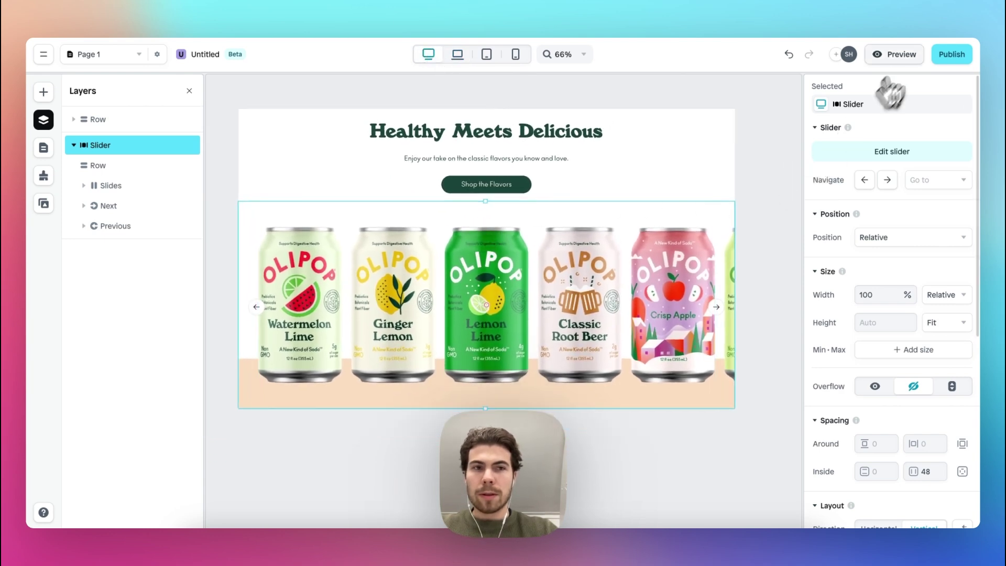
{"action": "left_click", "coordinate": [896, 55]}
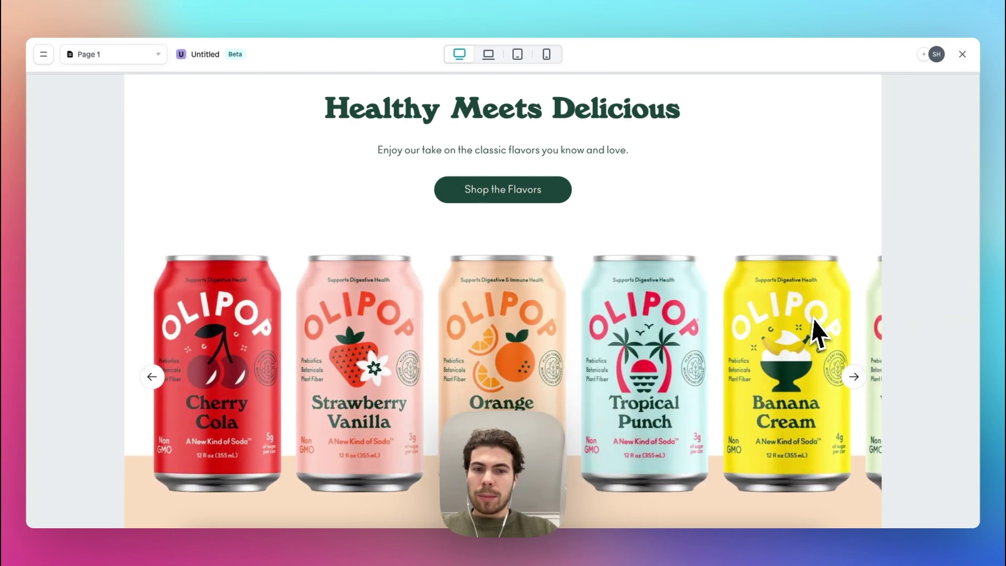
{"action": "left_click_drag", "start_coordinate": [602, 331], "coordinate": [416, 337]}
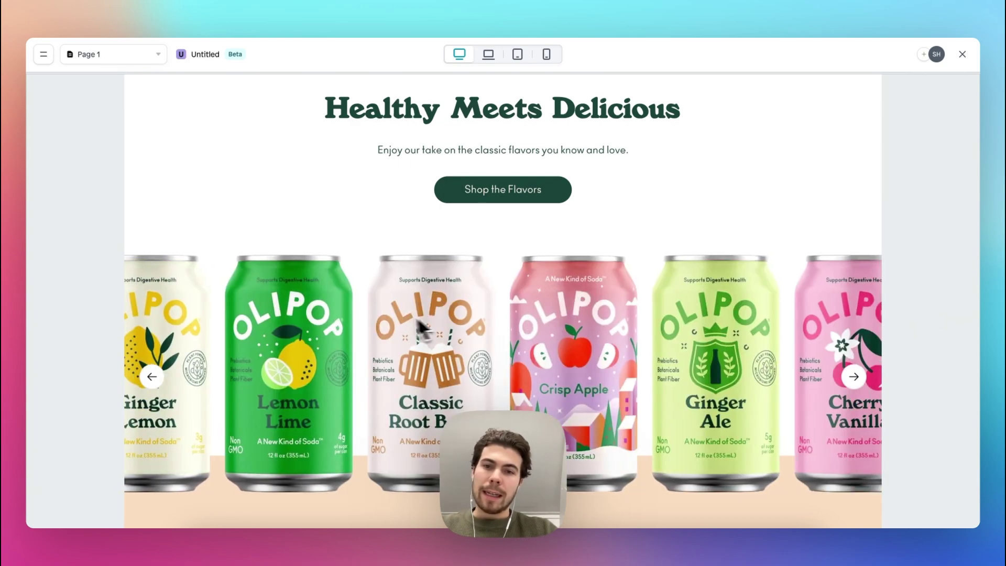
{"action": "left_click_drag", "start_coordinate": [492, 336], "coordinate": [392, 321]}
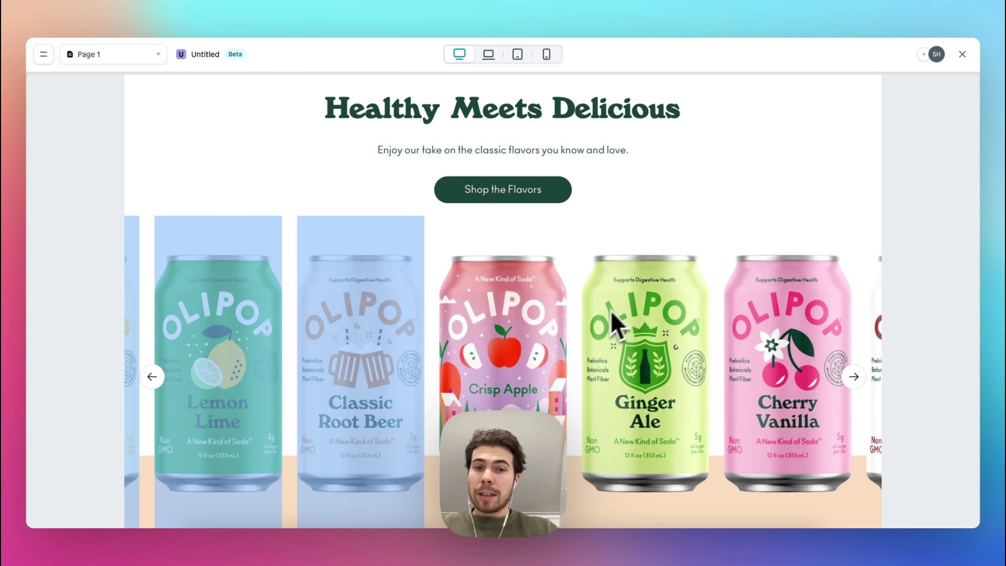
{"action": "left_click", "coordinate": [716, 221]}
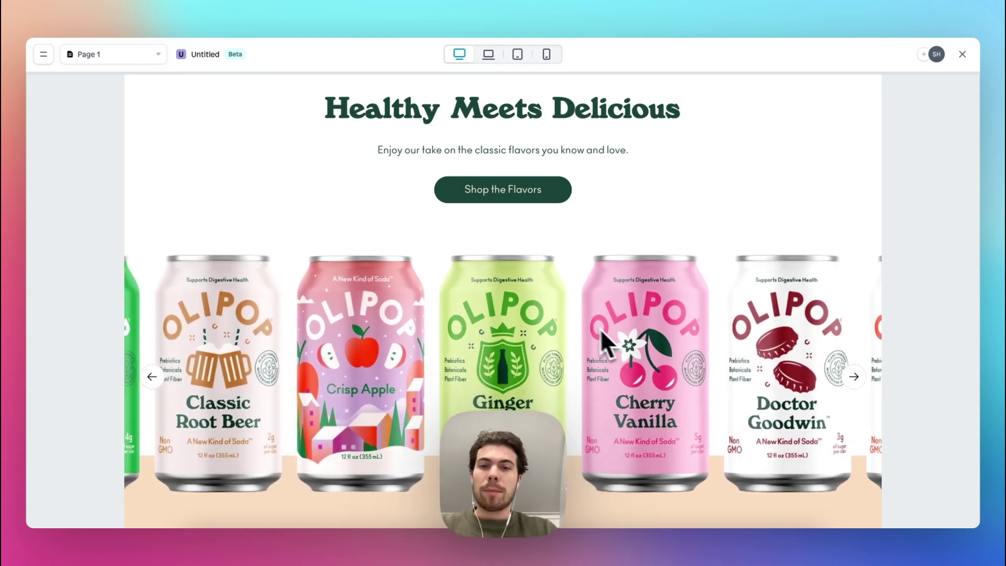
Examine the previewed section at laptop, tablet and mobile screen sizes.
{"action": "left_click", "coordinate": [488, 55]}
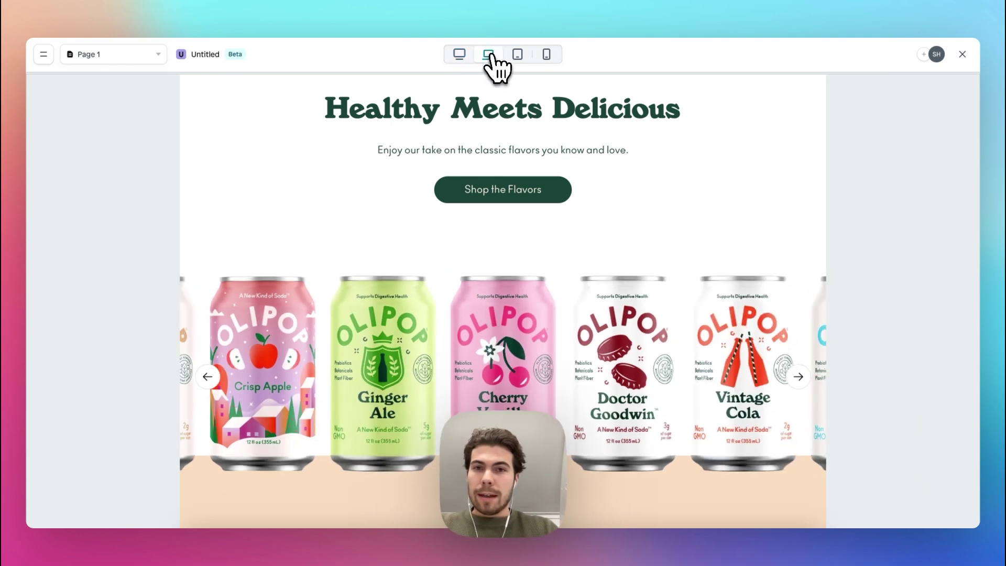
{"action": "left_click", "coordinate": [525, 57]}
{"action": "left_click", "coordinate": [547, 55]}
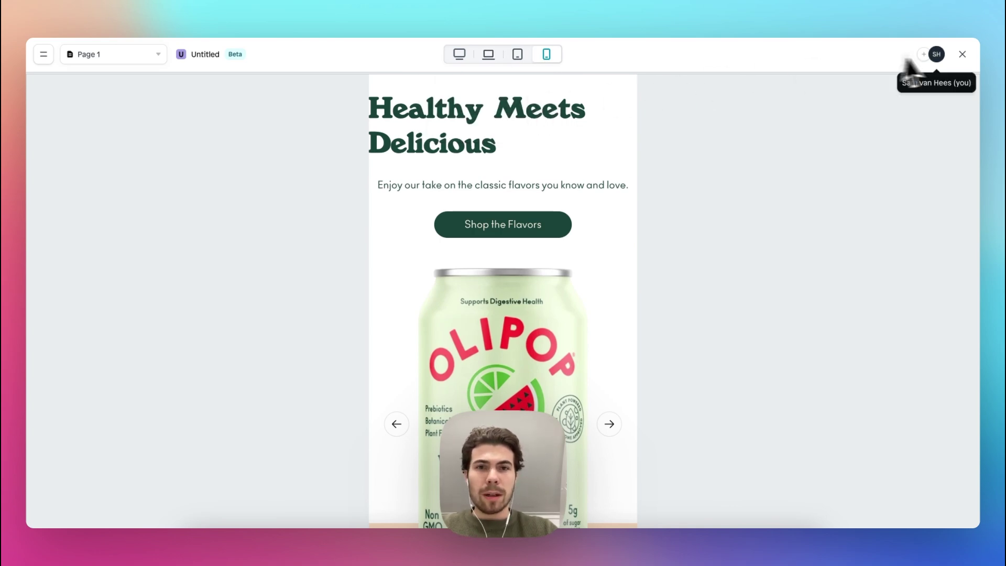
{"action": "left_click", "coordinate": [517, 57]}
{"action": "left_click", "coordinate": [547, 54]}
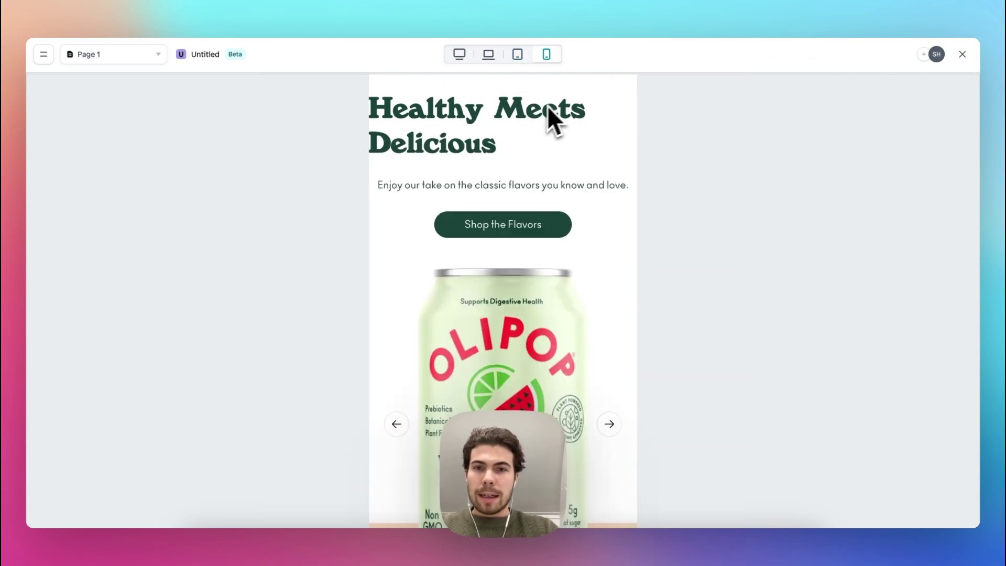
Leave the preview and center-align the "Healthy Meets Delicious" heading text in the mobile layout.
{"action": "left_click", "coordinate": [963, 54]}
{"action": "left_click", "coordinate": [548, 146]}
{"action": "left_click", "coordinate": [562, 147]}
{"action": "scroll", "coordinate": [882, 382], "scroll_direction": "down", "scroll_amount": 5}
{"action": "left_click", "coordinate": [914, 349]}
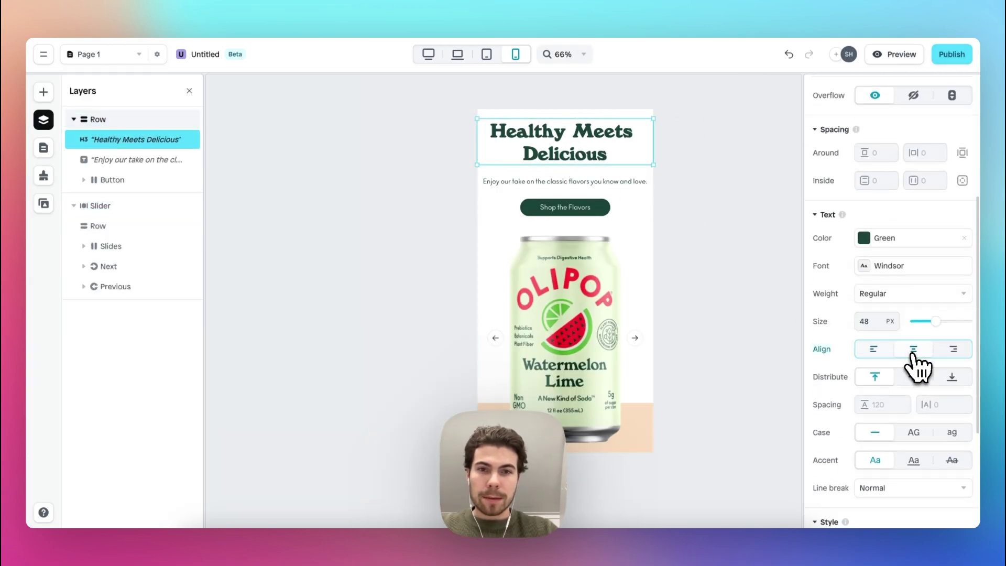
{"action": "left_click", "coordinate": [731, 234]}
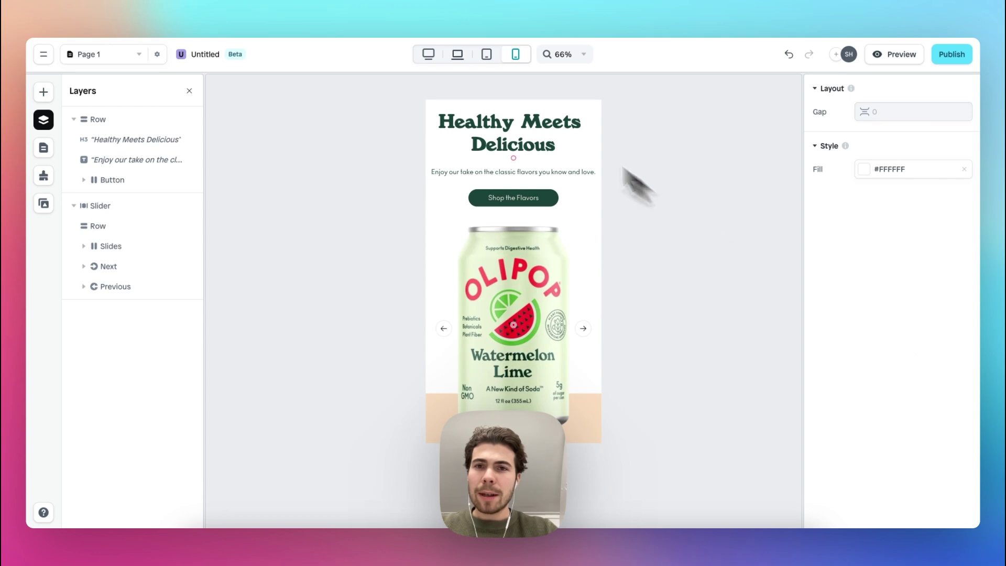
Return to the desktop layout and switch to the Olipop website to compare its original can slider section.
{"action": "left_click", "coordinate": [430, 55]}
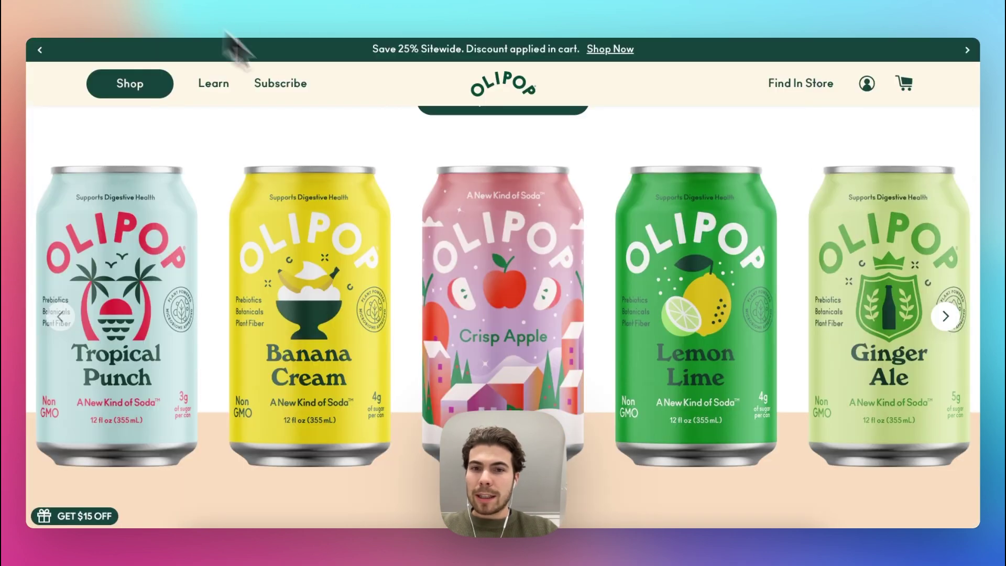
{"action": "scroll", "coordinate": [480, 257], "scroll_direction": "up", "scroll_amount": 3}
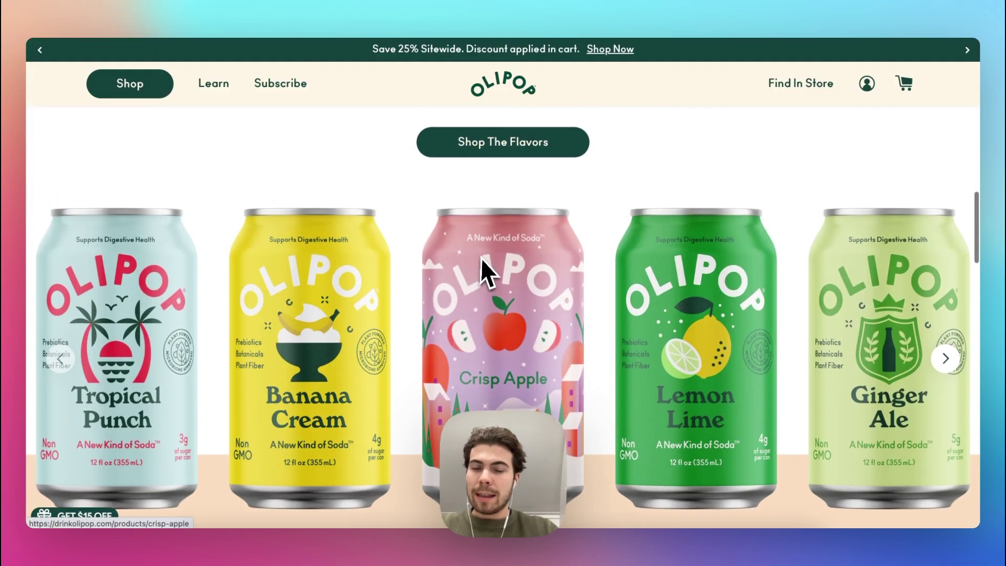
{"action": "scroll", "coordinate": [482, 258], "scroll_direction": "down", "scroll_amount": 2}
{"action": "scroll", "coordinate": [482, 258], "scroll_direction": "down", "scroll_amount": 1}
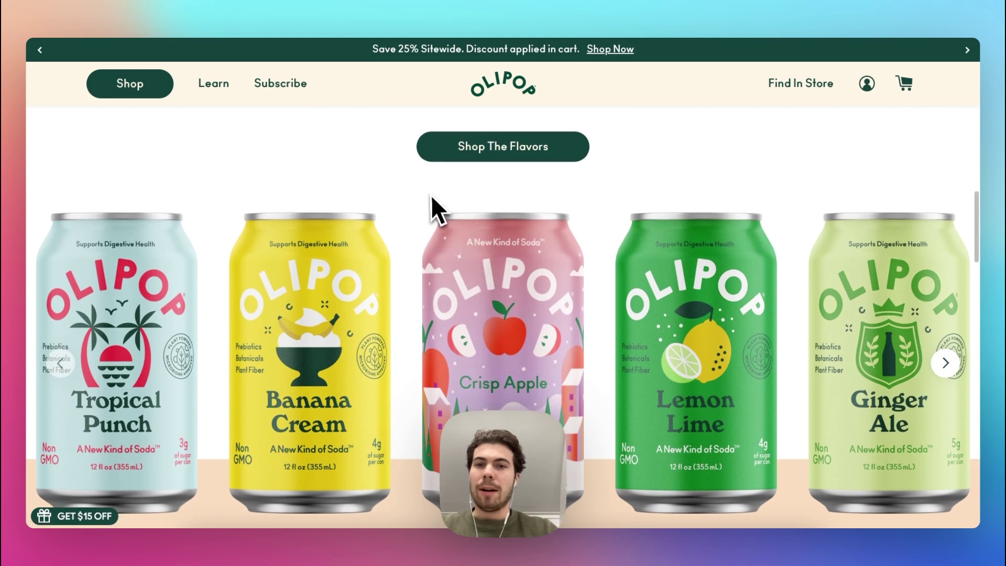